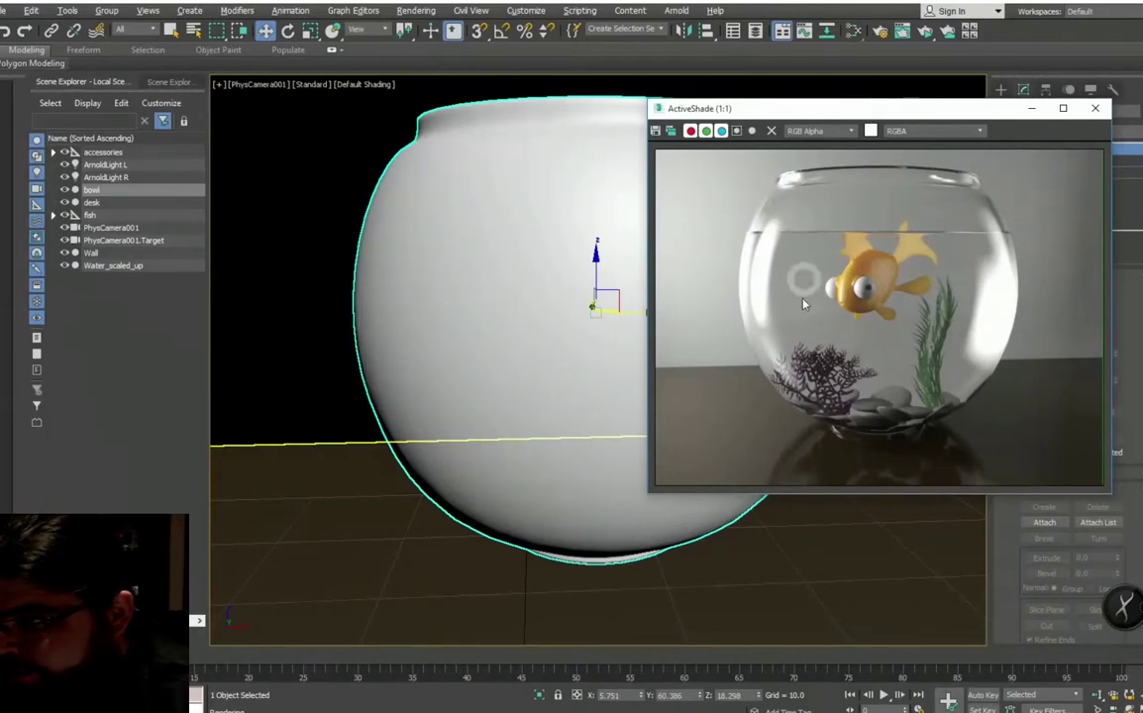
# Step: Open the Slate Material Editor showing the Material #3 Standard Surface node
pyautogui.click(821, 179)
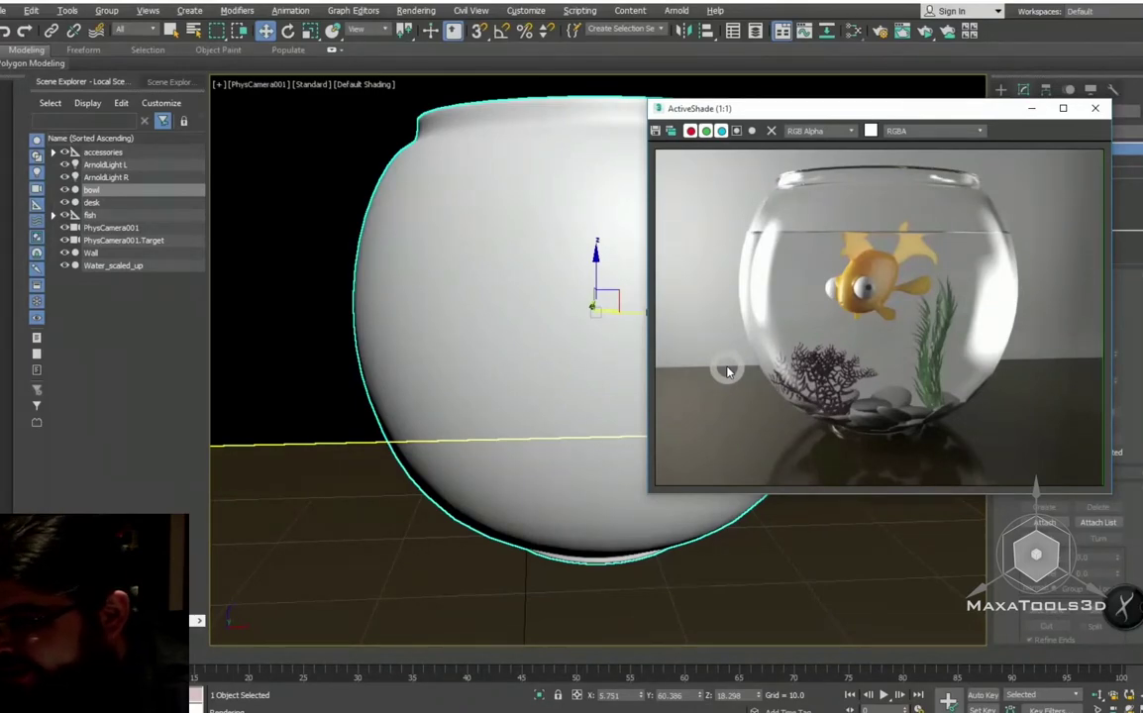
pyautogui.click(853, 30)
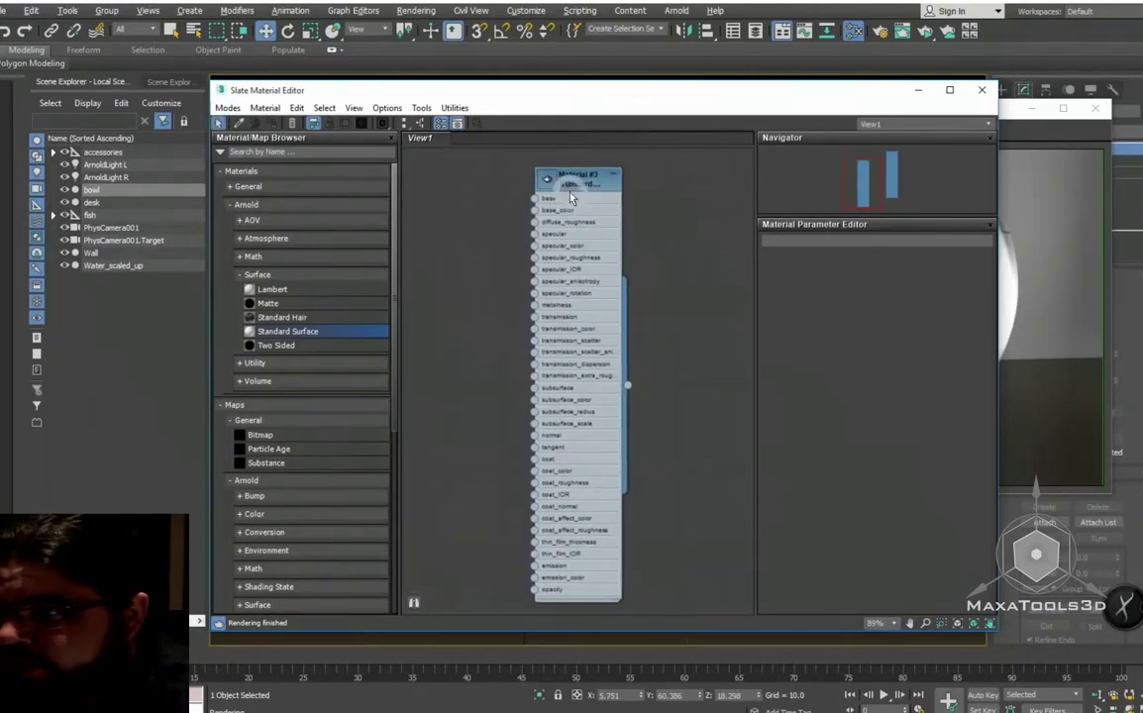
# Step: Minimize the Slate Material Editor and close the ActiveShade render window
pyautogui.click(916, 89)
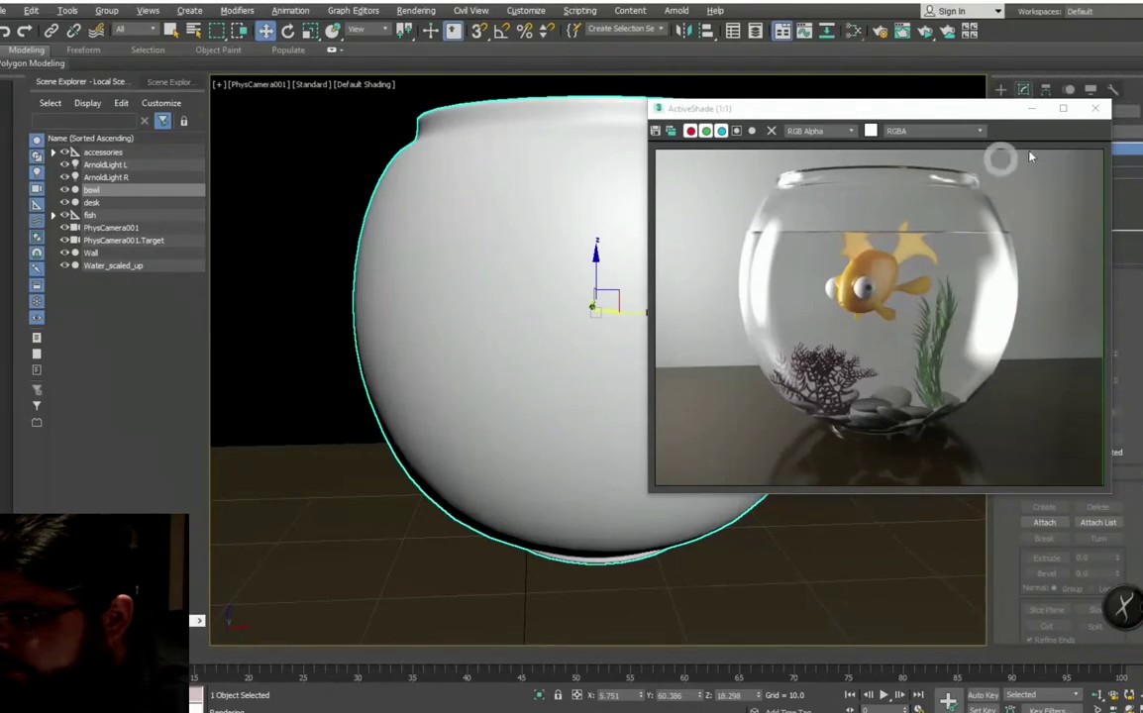
pyautogui.click(1094, 115)
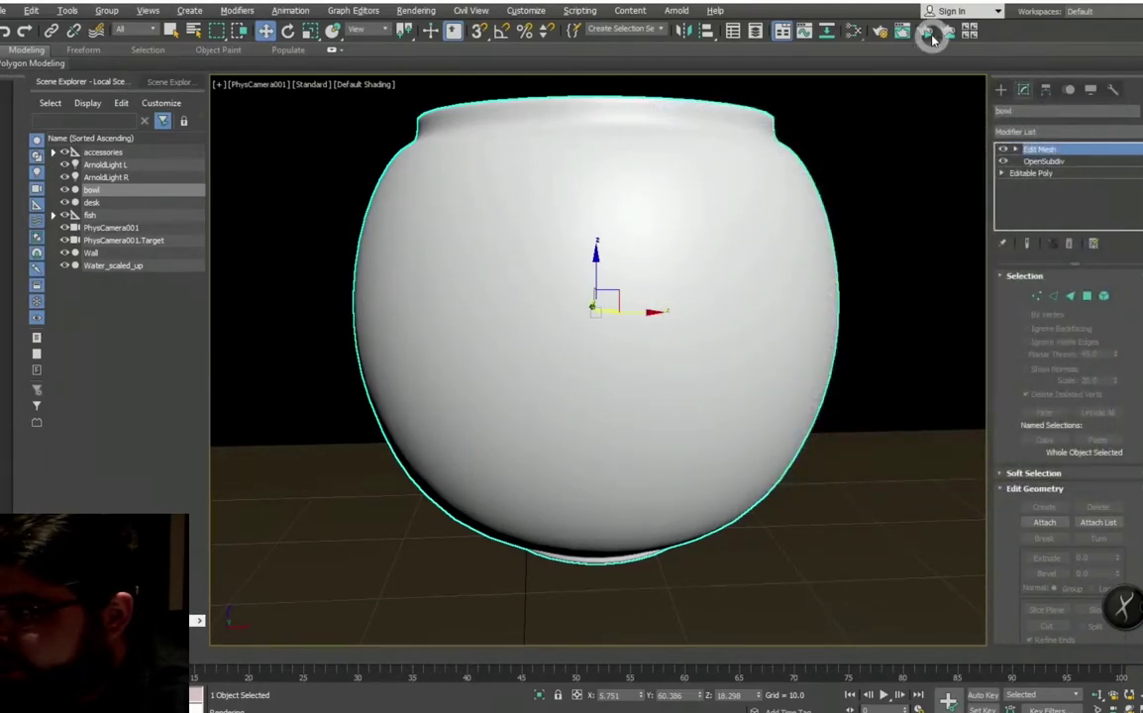
# Step: Switch Arnold rendering to Production Rendering Mode with 1024 × 1024 output
pyautogui.moveTo(925, 31); pyautogui.dragTo(926, 60)
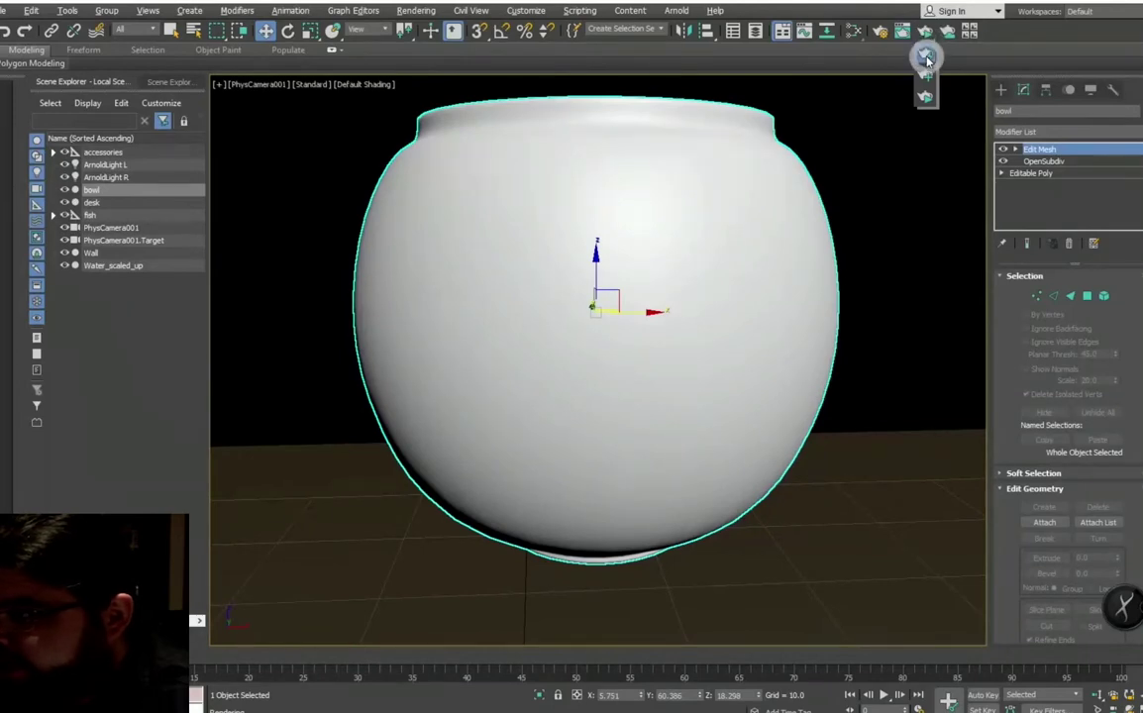
pyautogui.moveTo(928, 59); pyautogui.dragTo(928, 59)
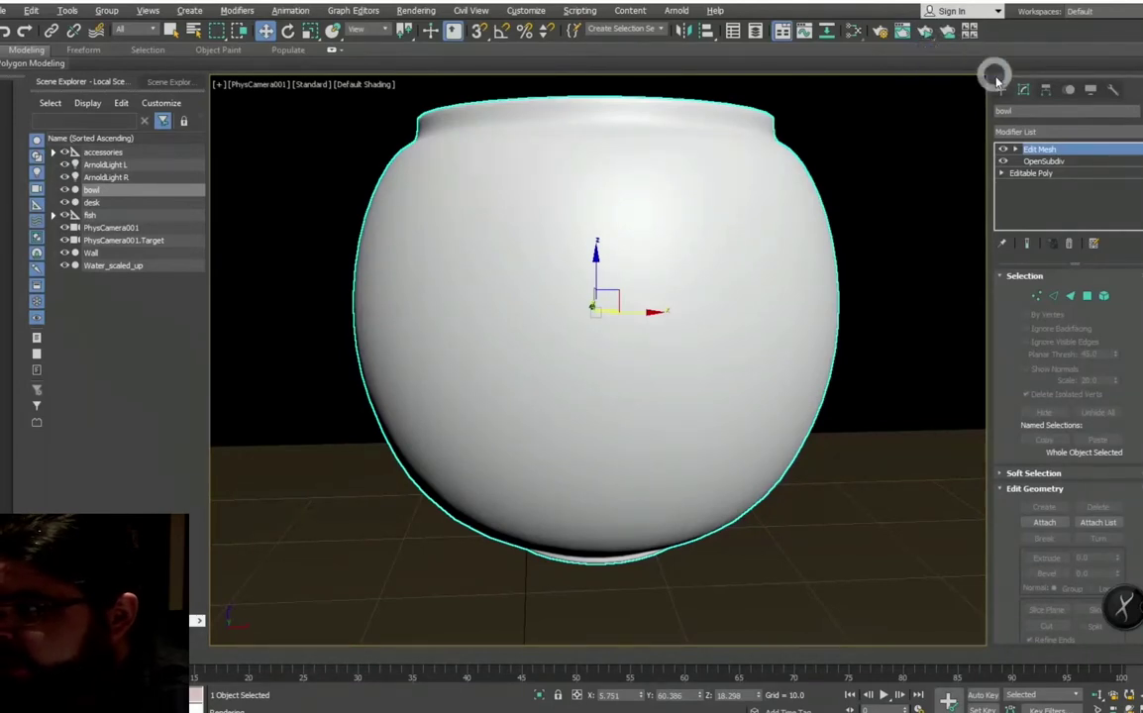
pyautogui.click(877, 34)
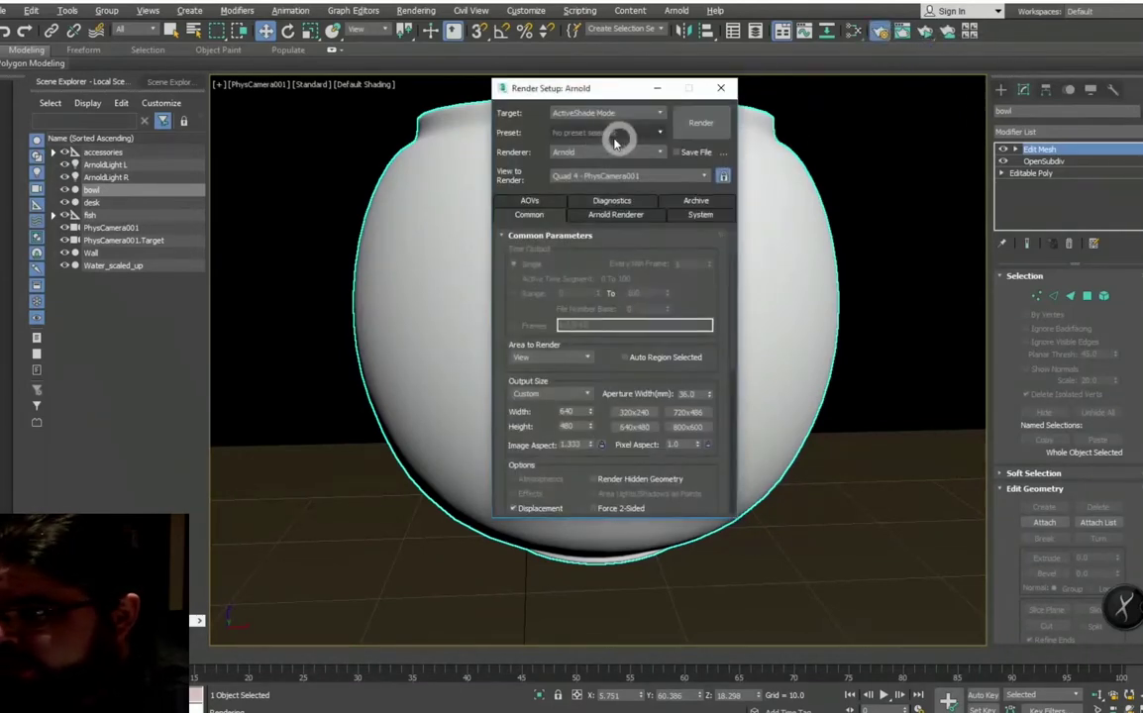
pyautogui.click(584, 115)
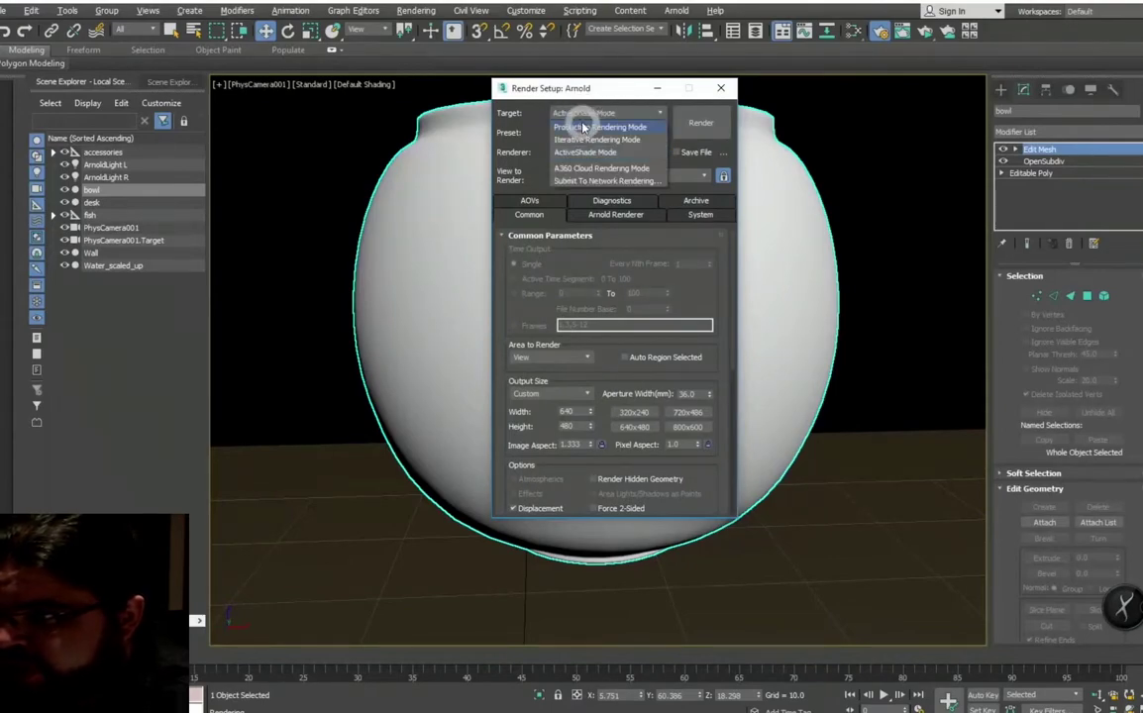
pyautogui.click(580, 129)
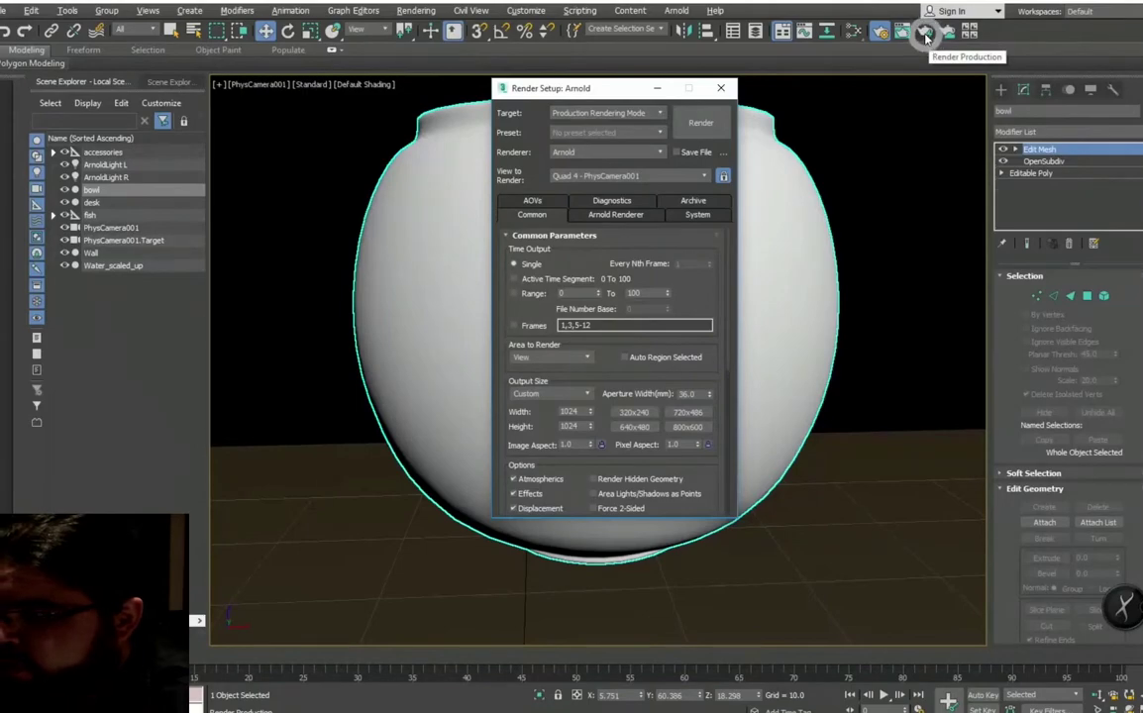
pyautogui.click(721, 88)
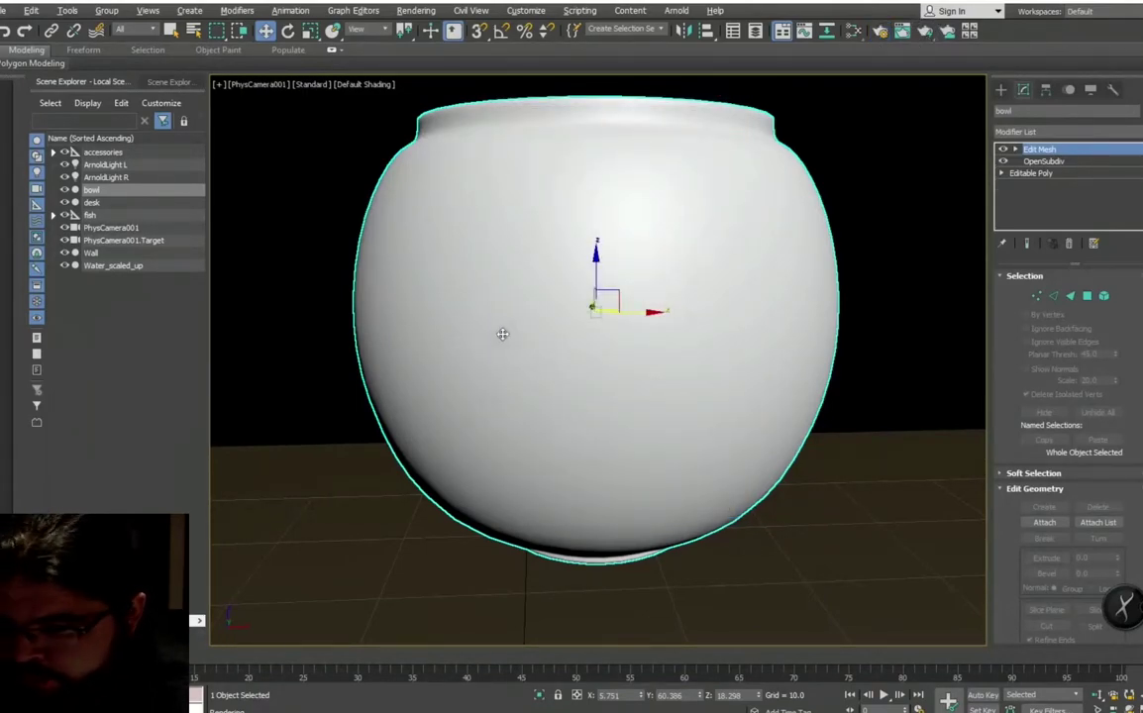
pyautogui.press('p')
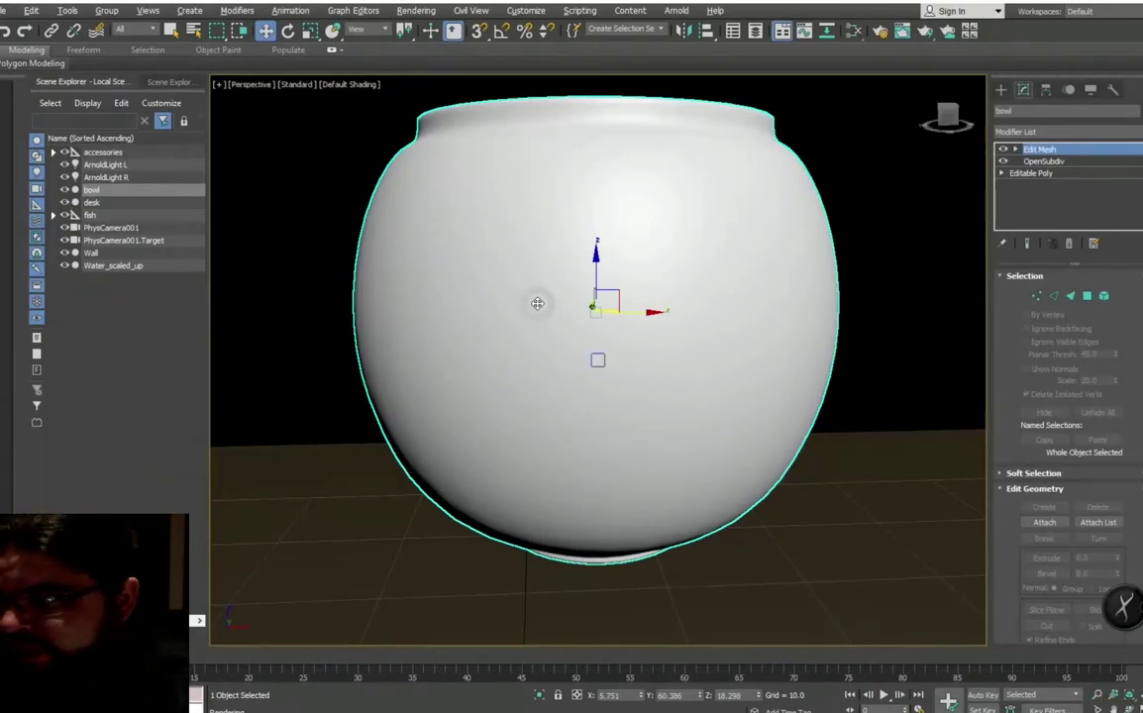
pyautogui.moveTo(541, 303)
pyautogui.keyDown('alt'); pyautogui.mouseDown(button='middle')
pyautogui.moveTo(571, 319)
pyautogui.moveTo(558, 351)
pyautogui.moveTo(464, 350)
pyautogui.moveTo(546, 310)
pyautogui.mouseUp(button='middle'); pyautogui.keyUp('alt')
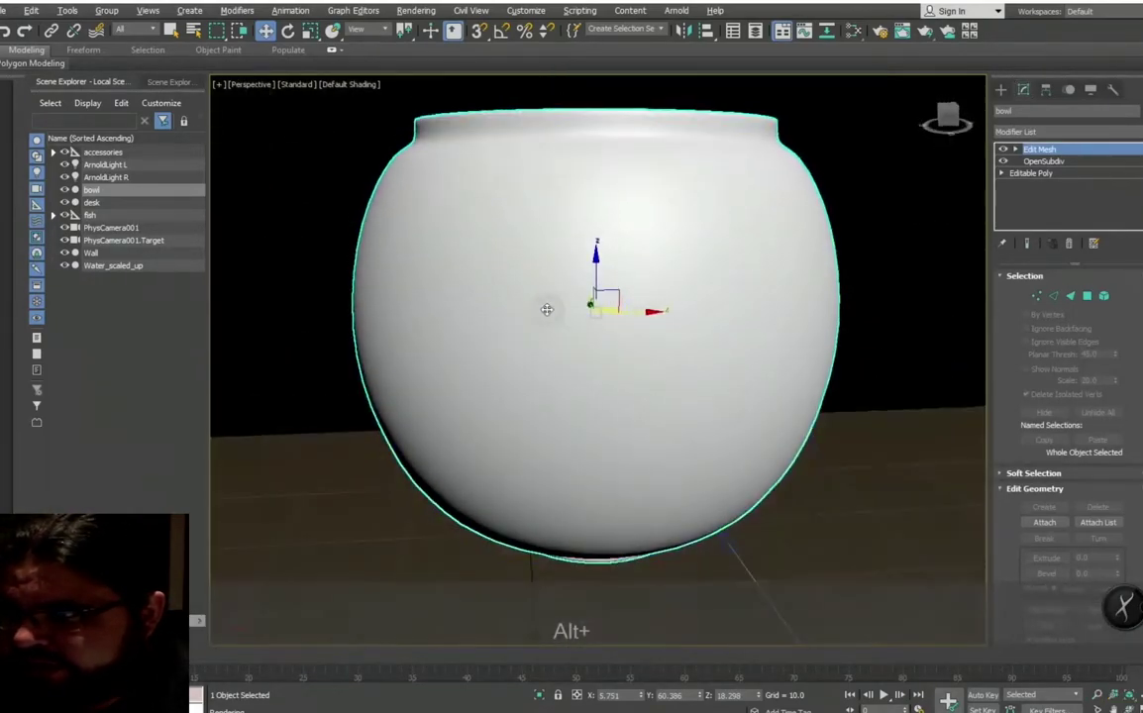
pyautogui.moveTo(606, 302)
pyautogui.mouseDown()
pyautogui.moveTo(532, 296)
pyautogui.moveTo(390, 209)
pyautogui.moveTo(668, 152)
pyautogui.mouseUp()
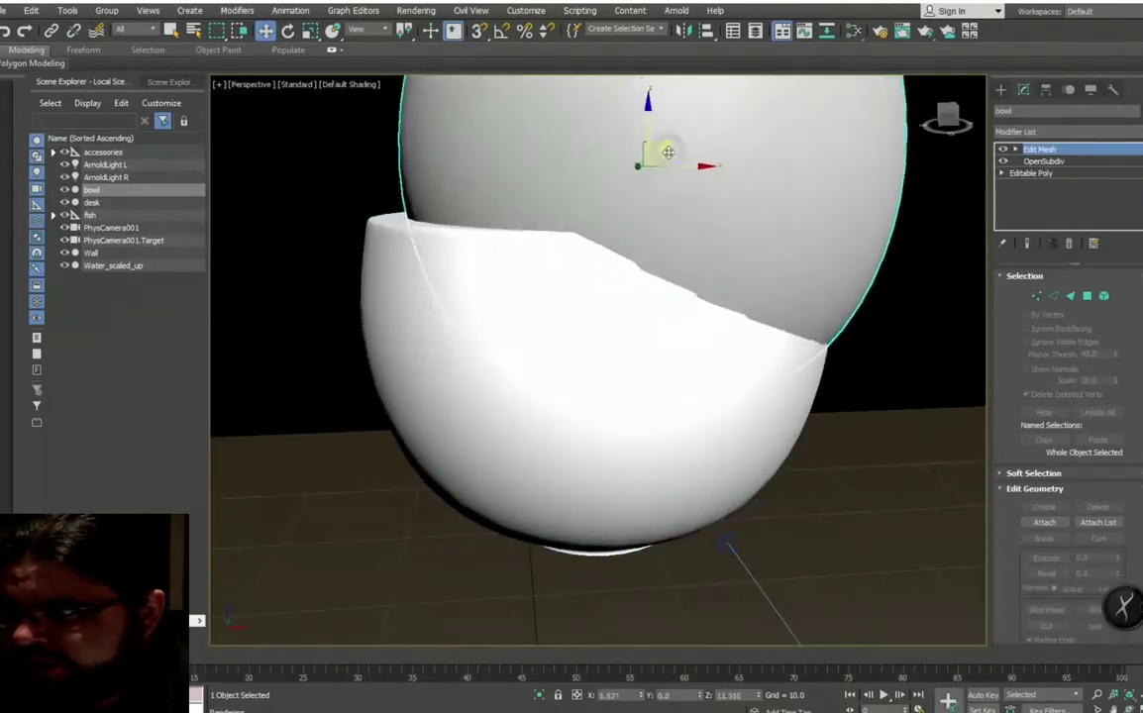
pyautogui.scroll(-5, 668, 152)
pyautogui.moveTo(612, 243); pyautogui.dragTo(776, 210)
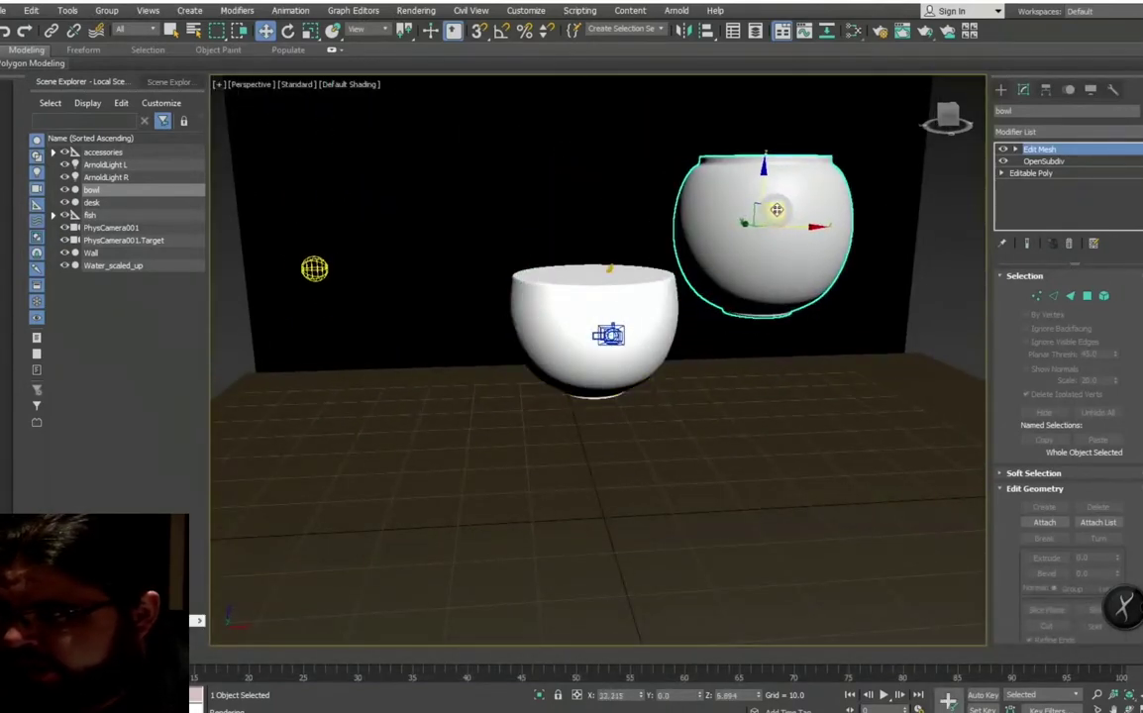
pyautogui.click(1002, 162)
pyautogui.press('F4')
pyautogui.keyDown('alt'); pyautogui.moveTo(752, 297); pyautogui.dragTo(778, 289, button='middle'); pyautogui.keyUp('alt')
pyautogui.scroll(4, 701, 293)
pyautogui.keyDown('alt'); pyautogui.moveTo(701, 293); pyautogui.dragTo(694, 387, button='middle'); pyautogui.keyUp('alt')
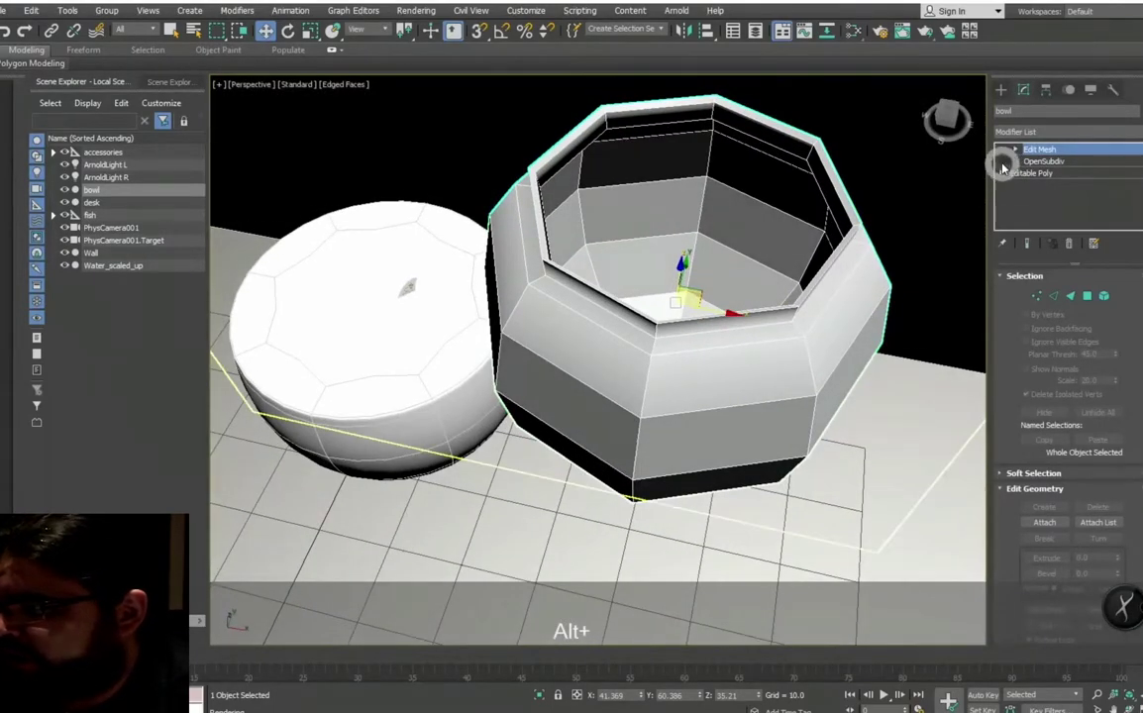
pyautogui.click(1002, 162)
pyautogui.click(1002, 161)
pyautogui.click(1002, 162)
pyautogui.moveTo(683, 297)
pyautogui.keyDown('alt'); pyautogui.mouseDown(button='middle')
pyautogui.moveTo(668, 230)
pyautogui.moveTo(535, 339)
pyautogui.moveTo(594, 356)
pyautogui.moveTo(571, 382)
pyautogui.moveTo(579, 375)
pyautogui.mouseUp(button='middle'); pyautogui.keyUp('alt')
pyautogui.click(560, 368)
pyautogui.click(1001, 149)
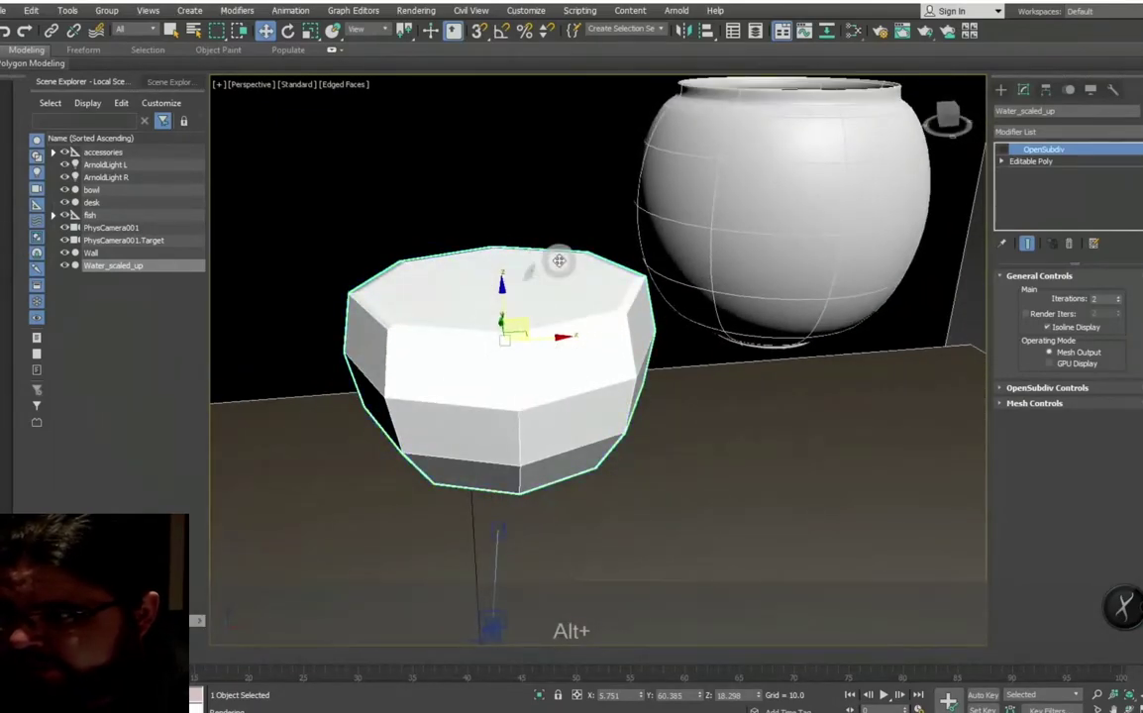
pyautogui.moveTo(523, 322); pyautogui.dragTo(774, 220)
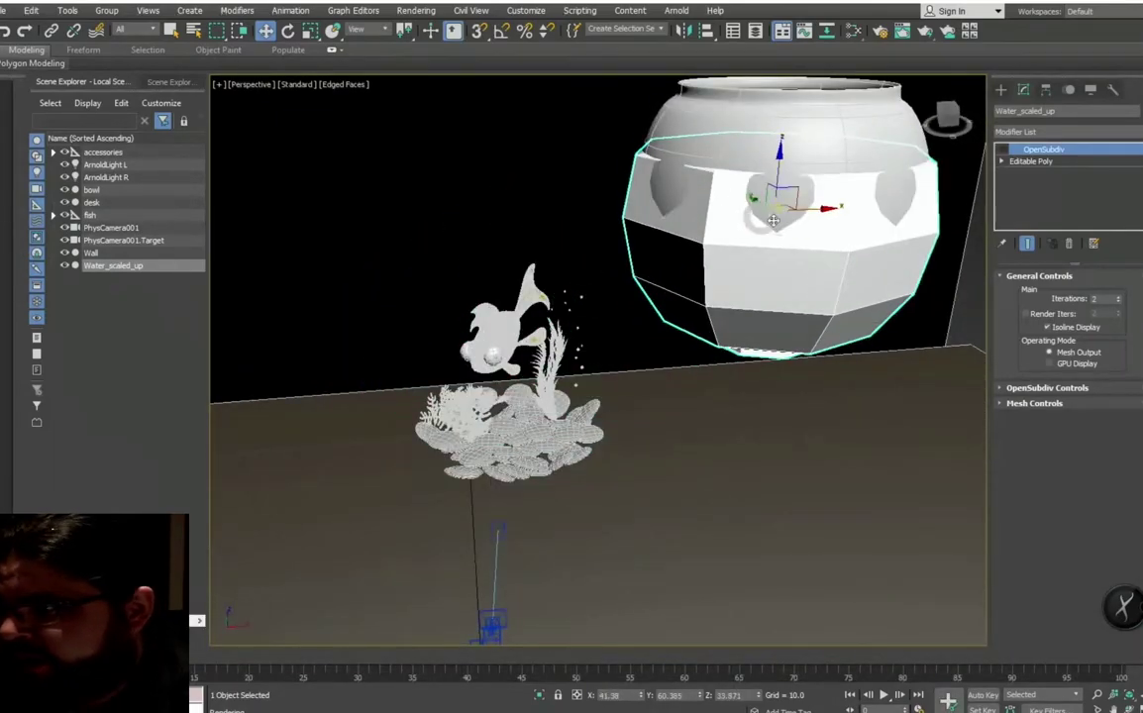
pyautogui.hotkey('ctrl', 'z')
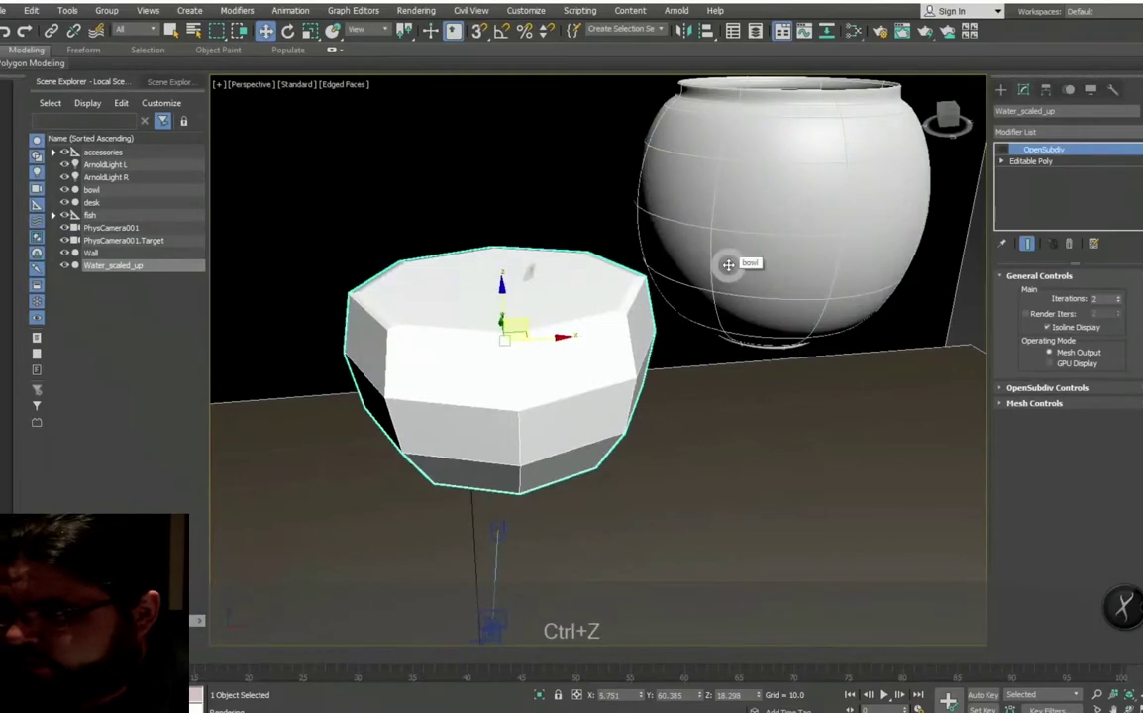
pyautogui.click(693, 279)
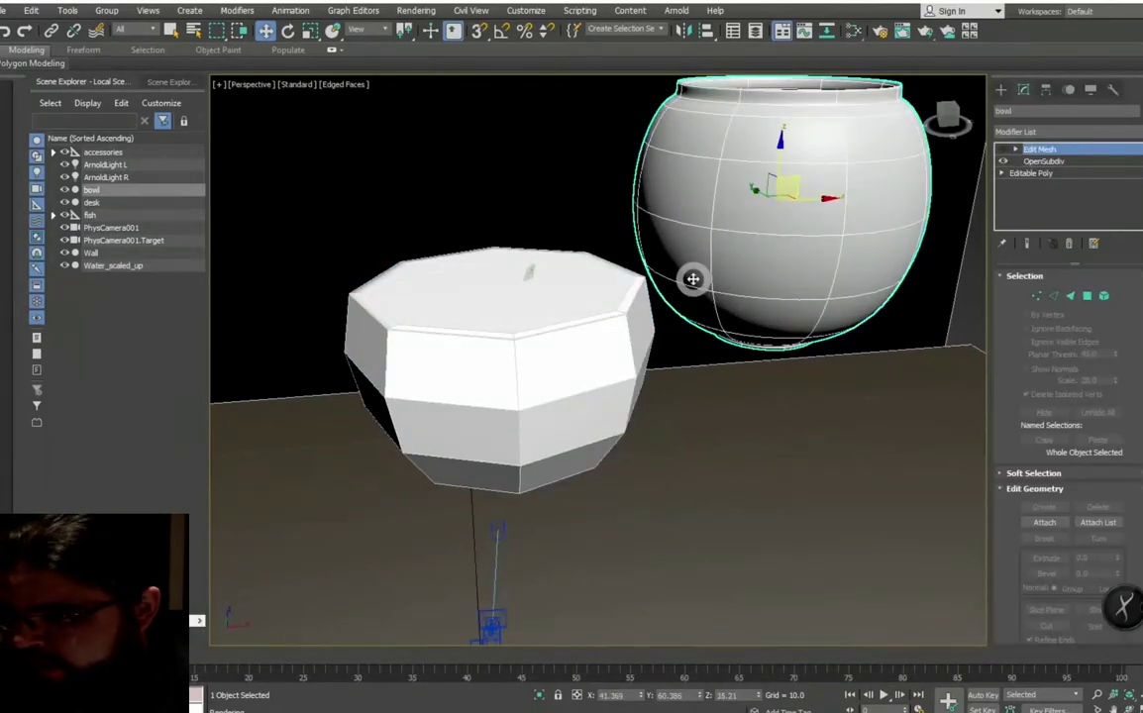
pyautogui.moveTo(594, 321)
pyautogui.keyDown('alt'); pyautogui.mouseDown(button='middle')
pyautogui.moveTo(602, 369)
pyautogui.moveTo(599, 351)
pyautogui.mouseUp(button='middle'); pyautogui.keyUp('alt')
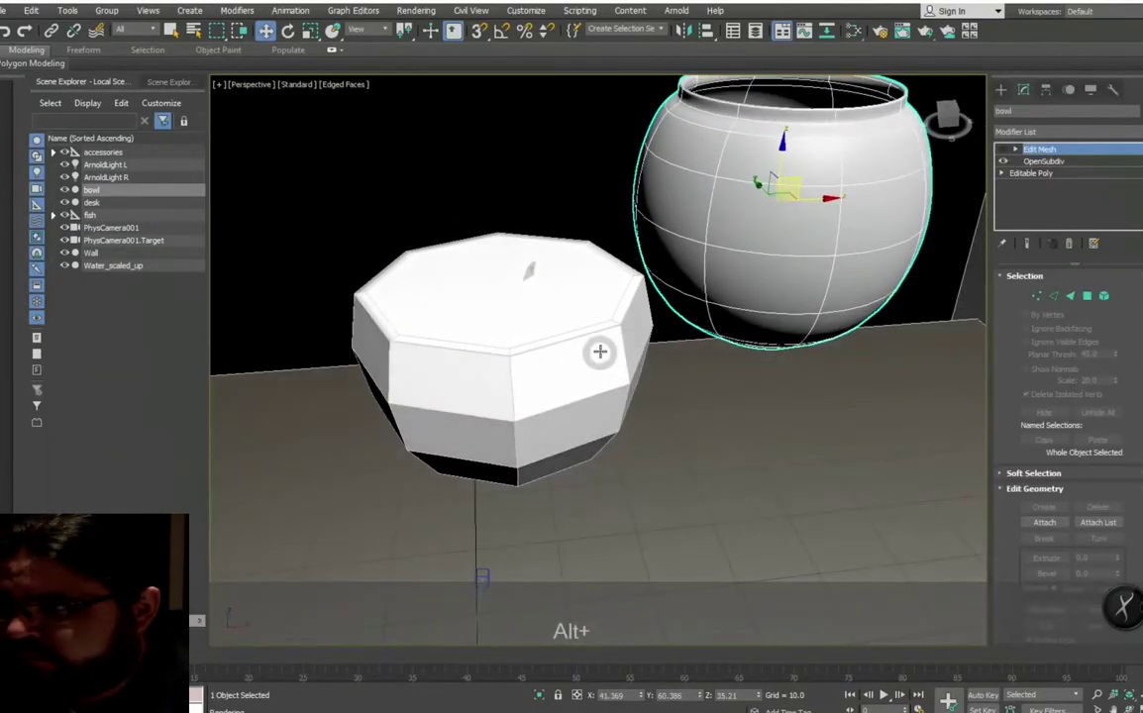
pyautogui.hotkey('ctrl', 'alt', 'z')
pyautogui.click(355, 334)
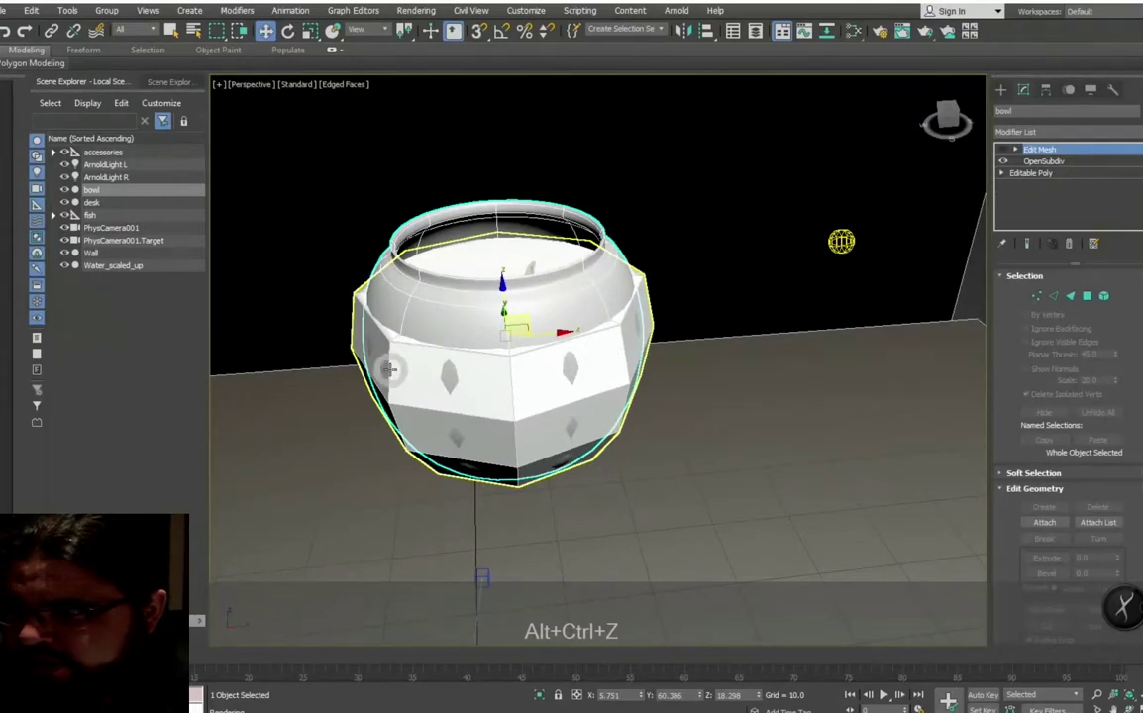
pyautogui.click(1003, 151)
pyautogui.moveTo(599, 289)
pyautogui.keyDown('alt'); pyautogui.mouseDown(button='middle')
pyautogui.moveTo(648, 274)
pyautogui.moveTo(547, 258)
pyautogui.mouseUp(button='middle'); pyautogui.keyUp('alt')
pyautogui.click(547, 259)
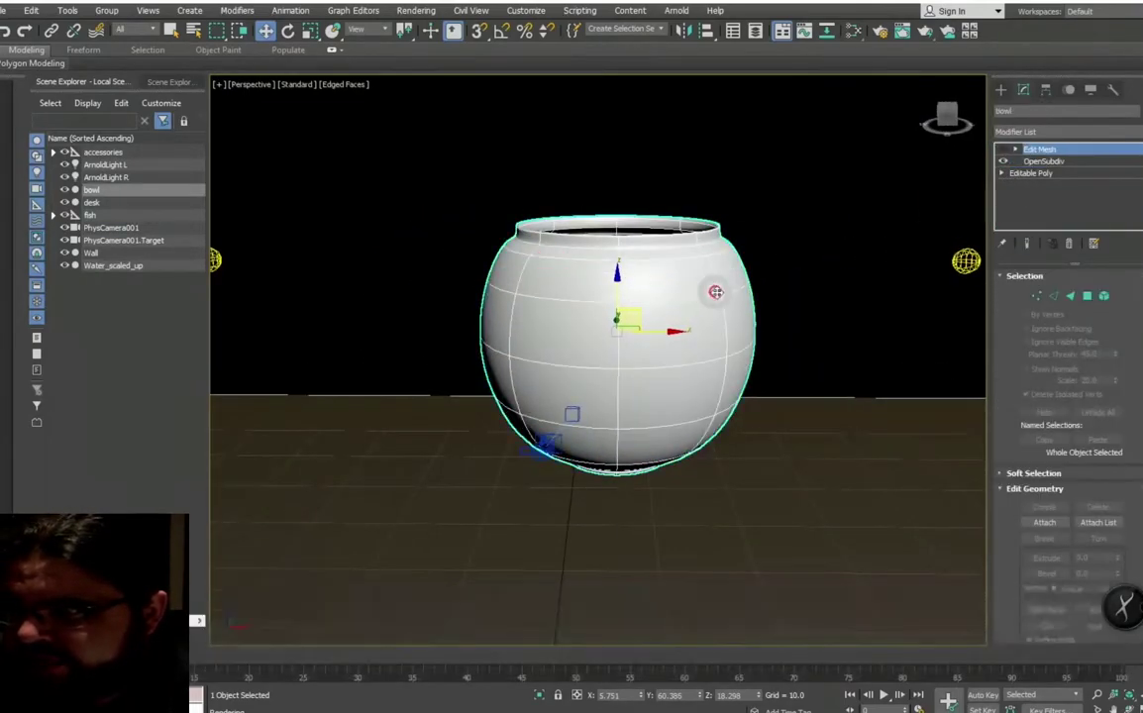
pyautogui.moveTo(714, 288)
pyautogui.keyDown('alt'); pyautogui.mouseDown(button='middle')
pyautogui.moveTo(658, 280)
pyautogui.moveTo(718, 94)
pyautogui.mouseUp(button='middle'); pyautogui.keyUp('alt')
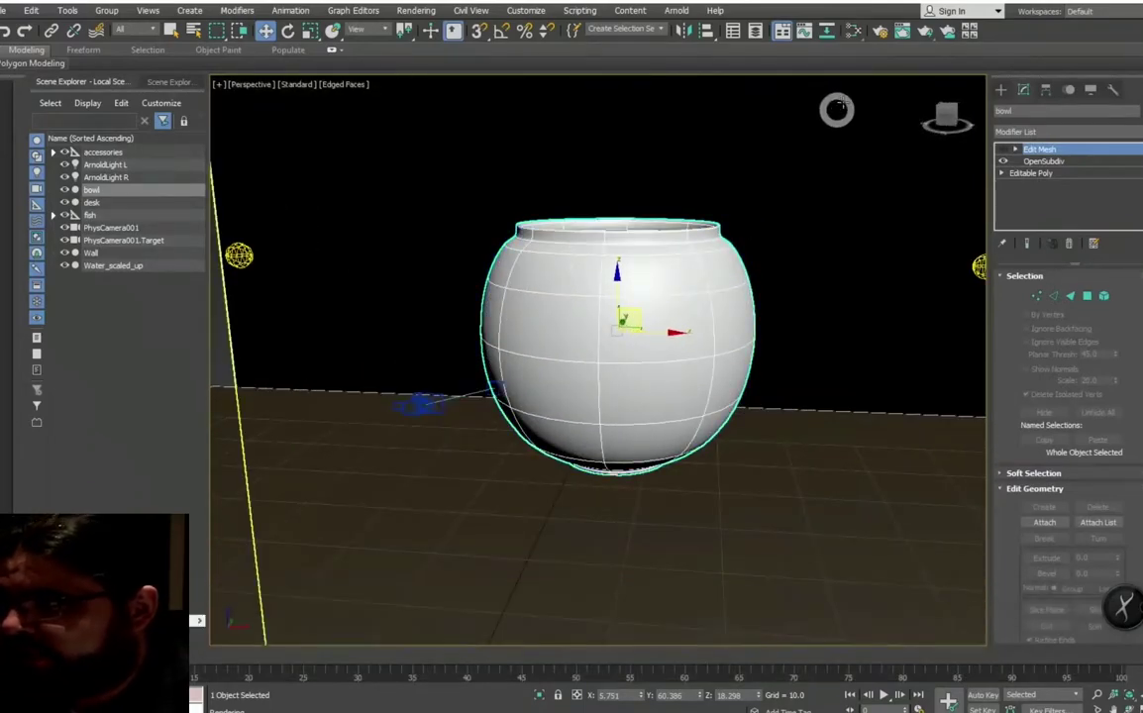
pyautogui.click(852, 31)
# Step: Replace the Material #3 node with a new Standard Surface material node
pyautogui.moveTo(575, 188); pyautogui.dragTo(615, 211)
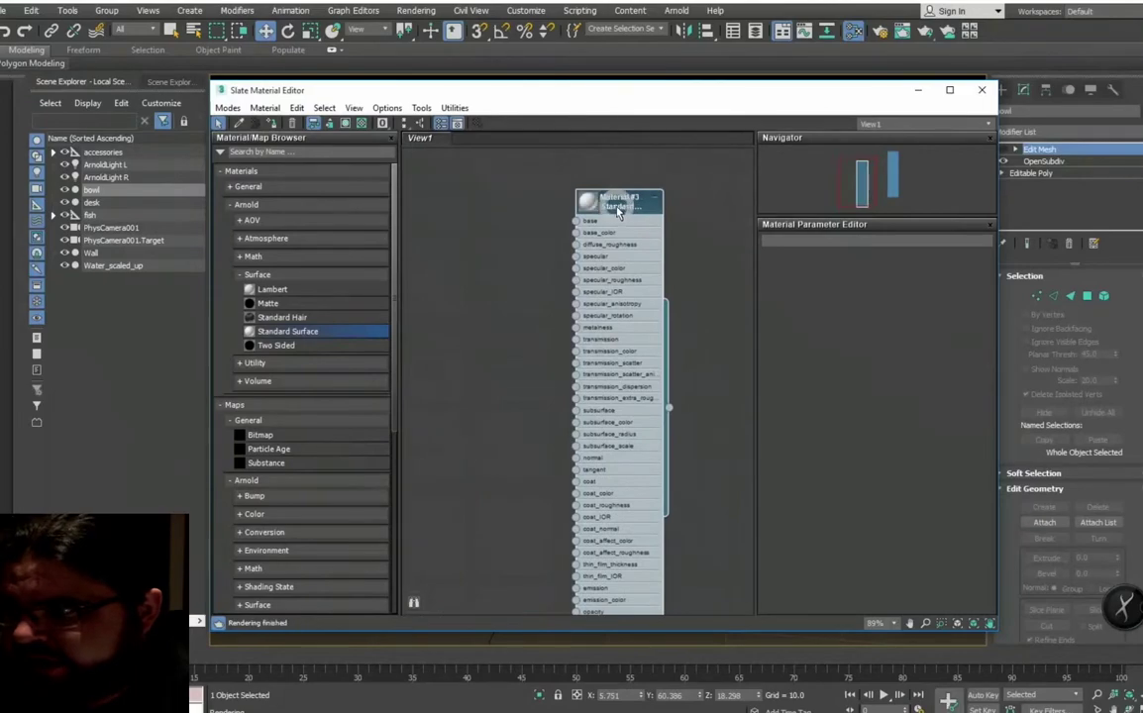
pyautogui.moveTo(524, 253); pyautogui.dragTo(458, 224, button='middle')
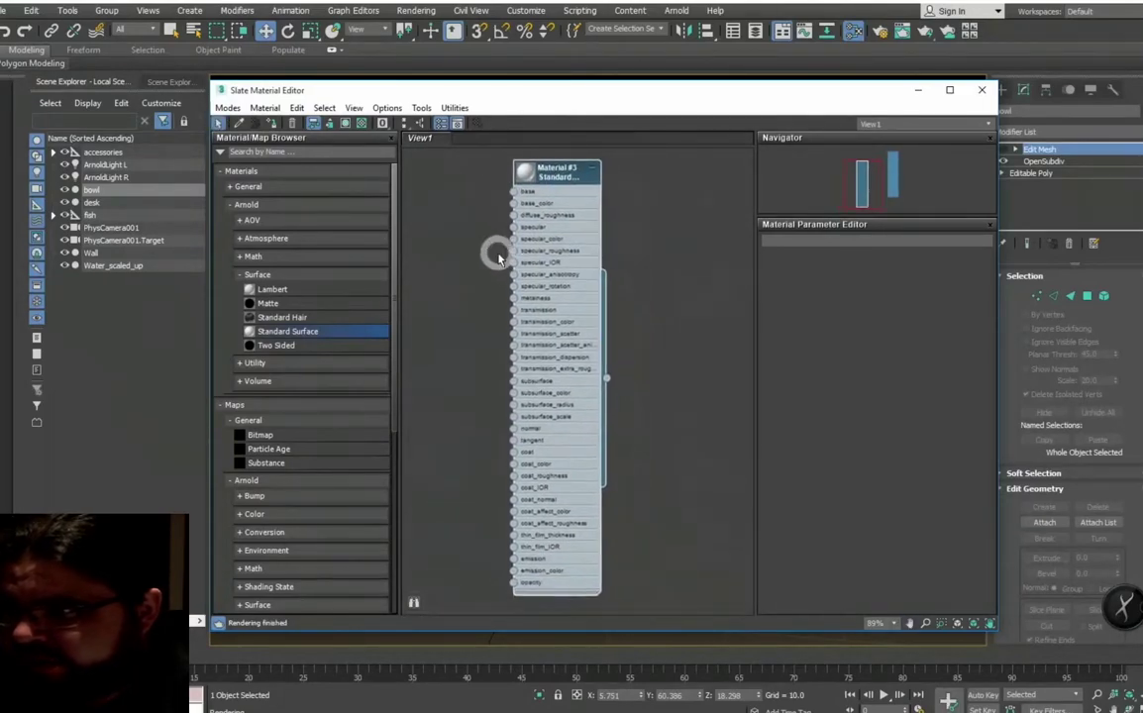
pyautogui.click(511, 190)
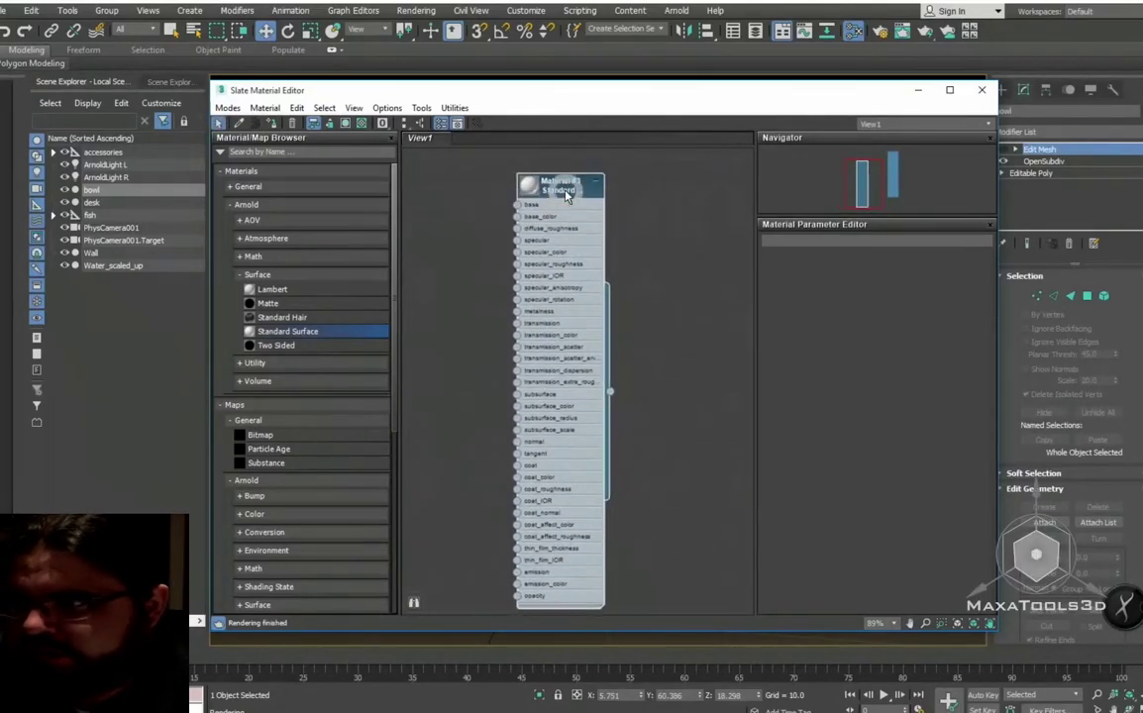
pyautogui.doubleClick(510, 171)
pyautogui.press('Delete')
pyautogui.moveTo(272, 333)
pyautogui.mouseDown()
pyautogui.moveTo(574, 230)
pyautogui.moveTo(594, 189)
pyautogui.mouseUp()
pyautogui.doubleClick(609, 249)
# Step: Name the material 'Vidrio', set specular IOR to 1.52, and reach the Transmission settings
pyautogui.scroll(1, 631, 244)
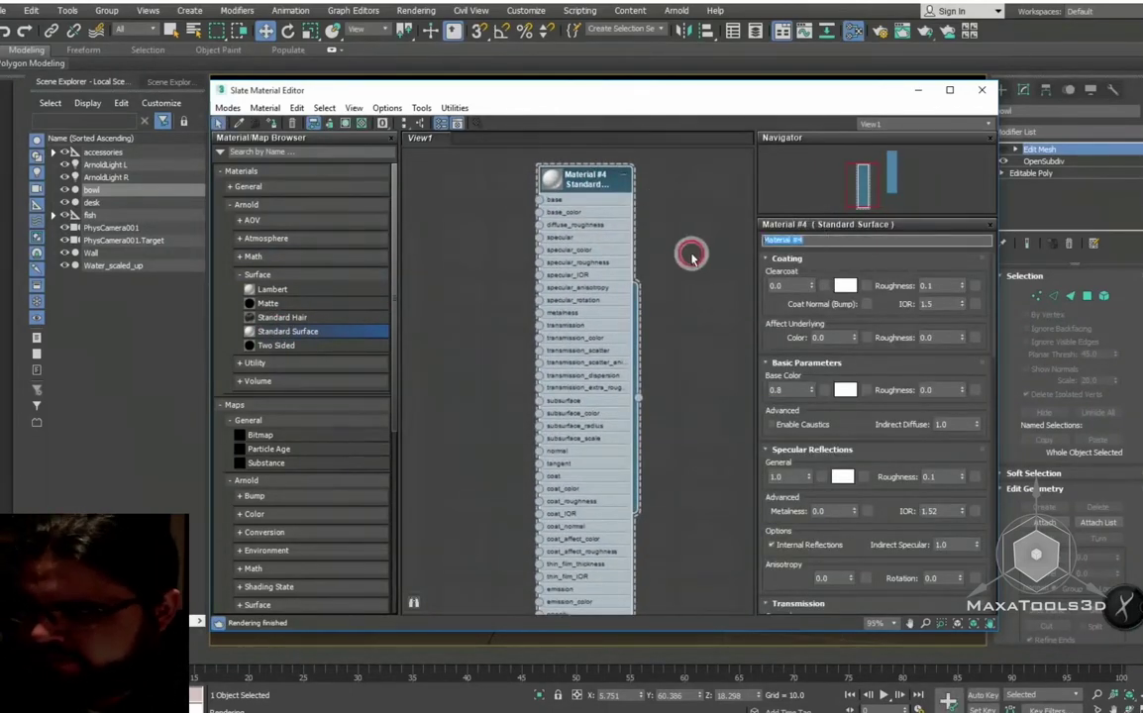
pyautogui.write('Vidrio')
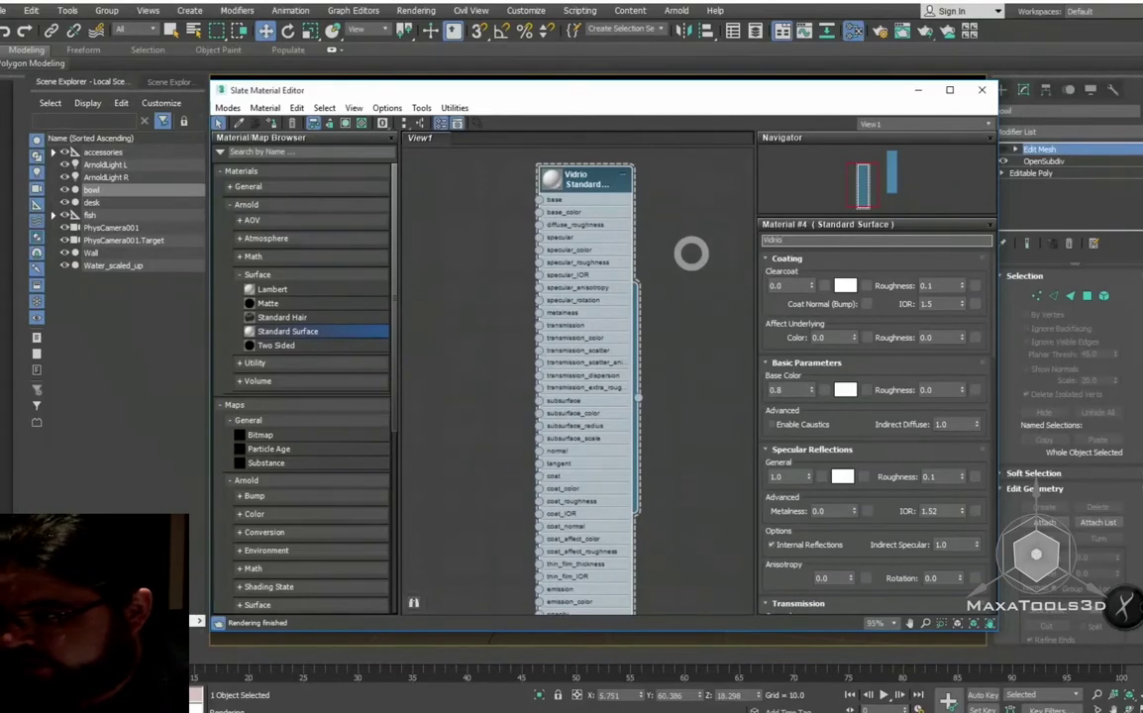
pyautogui.press('Return')
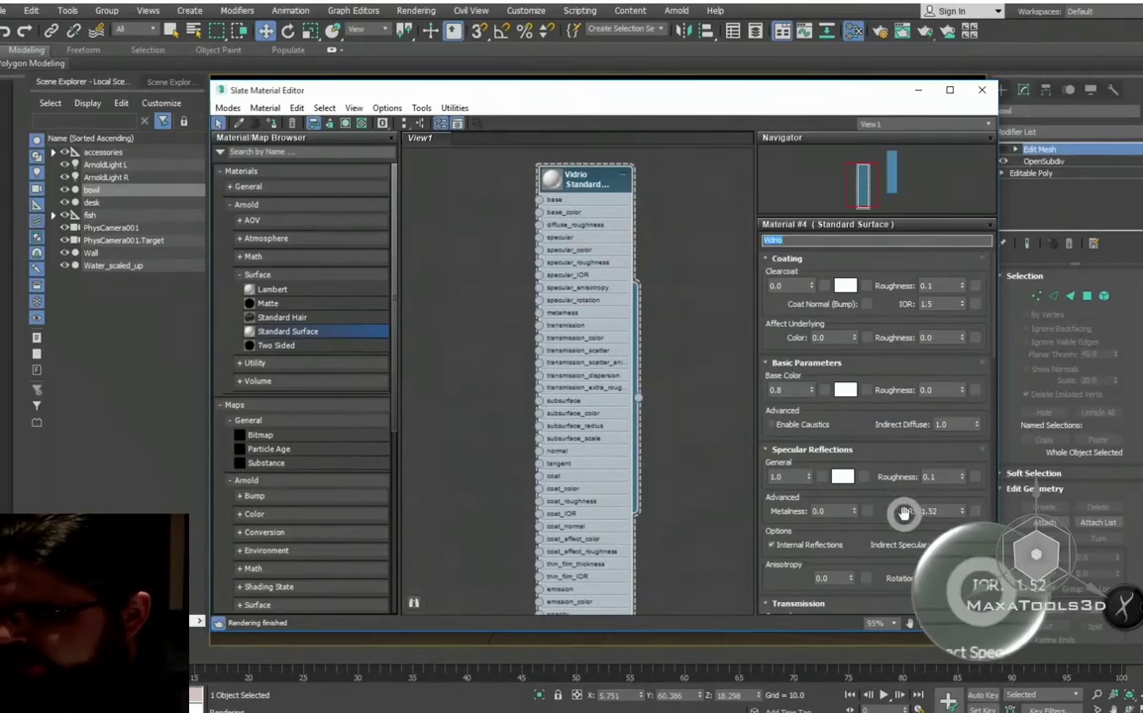
pyautogui.write('2')
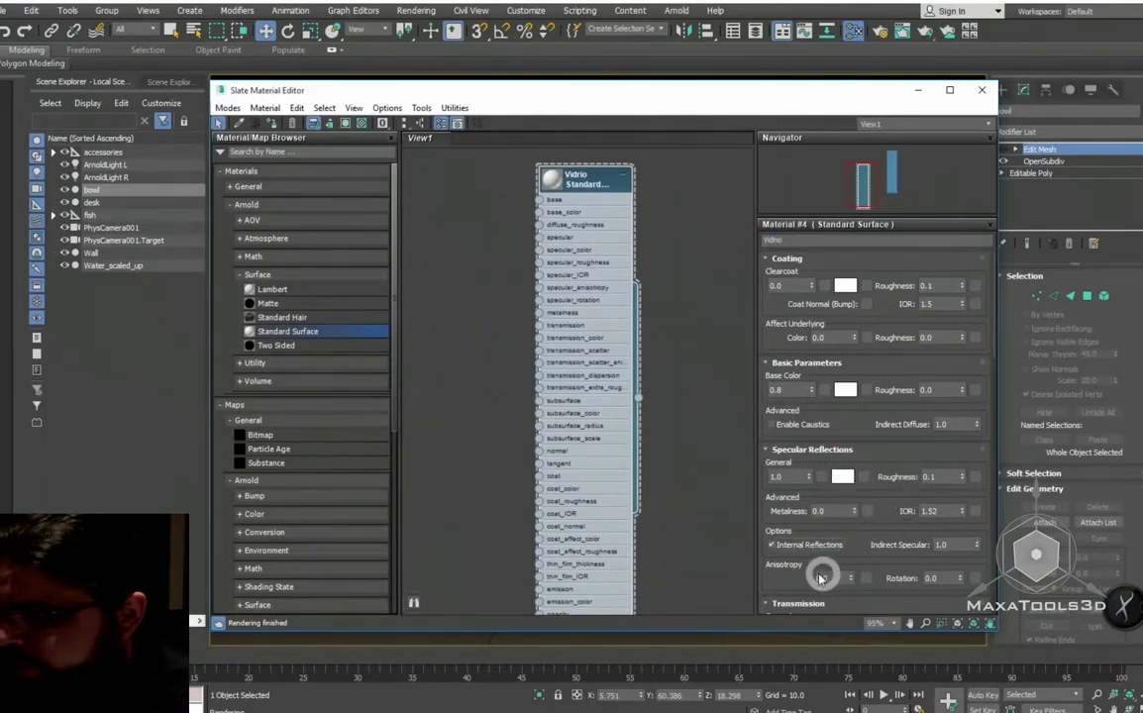
pyautogui.moveTo(780, 577); pyautogui.dragTo(793, 393)
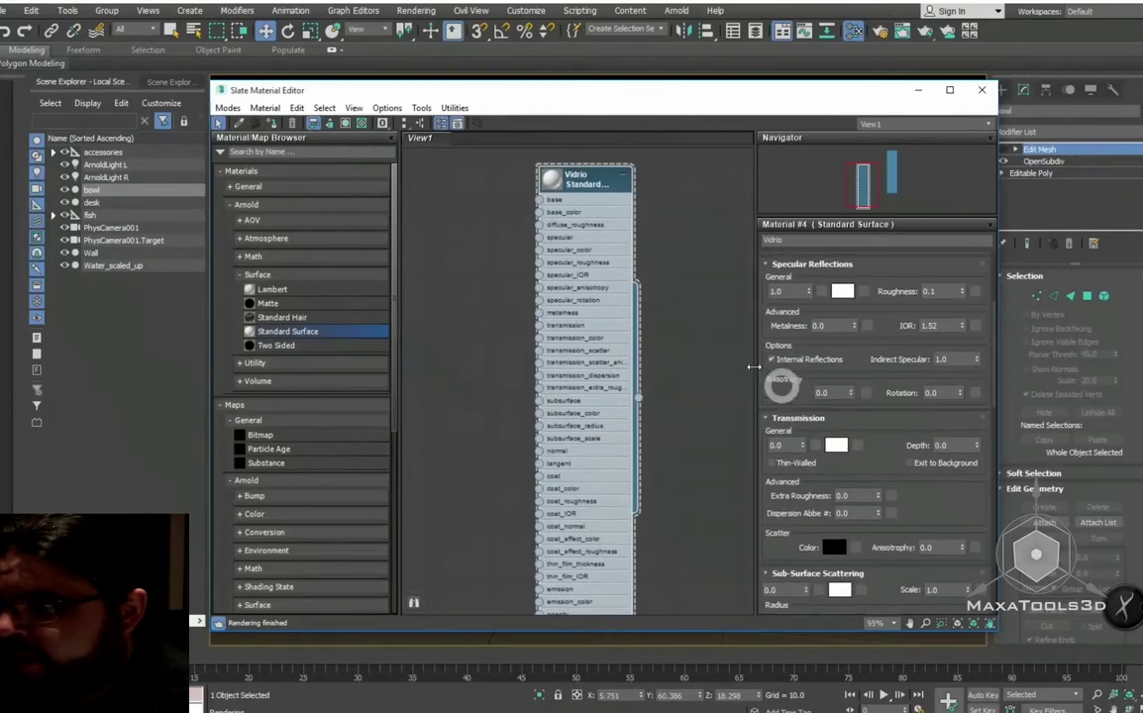
# Step: Move the editor aside and enlarge the Vidrio node's preview sphere
pyautogui.moveTo(790, 102); pyautogui.dragTo(907, 315)
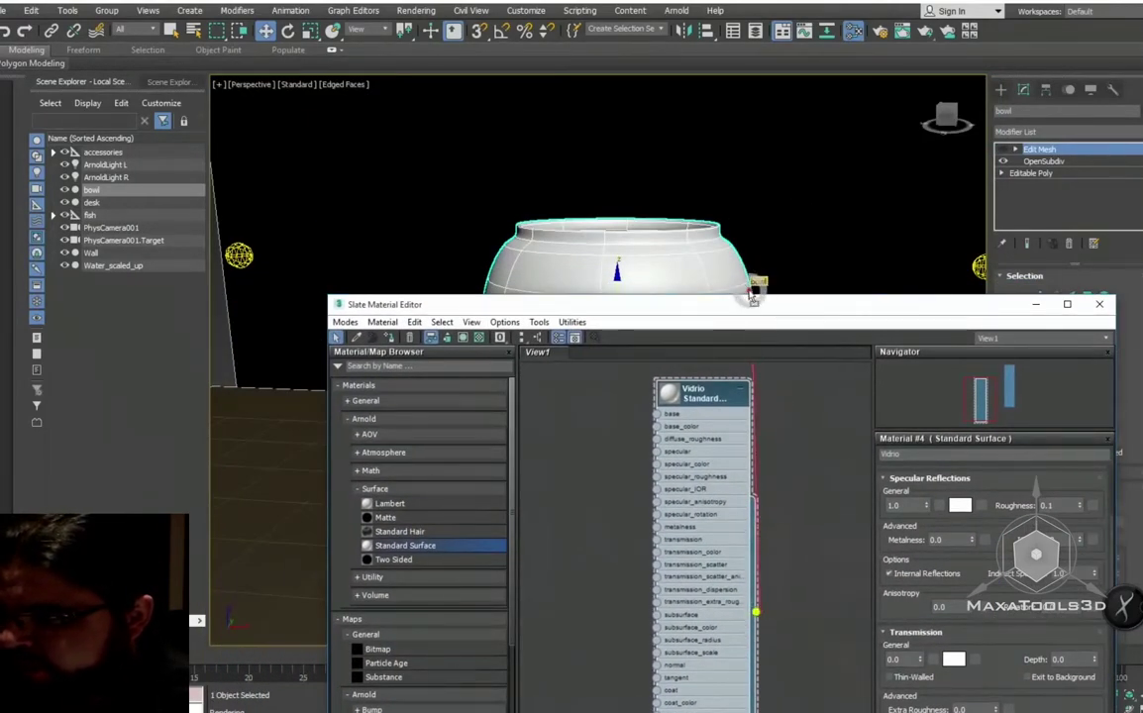
pyautogui.click(669, 396)
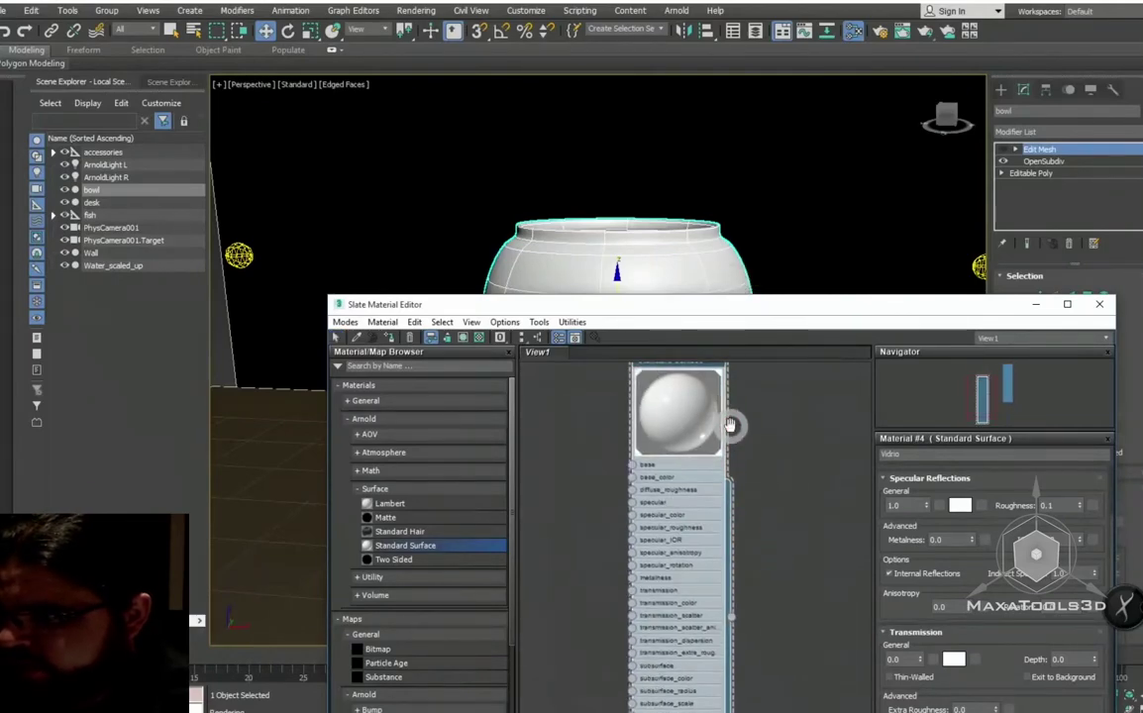
pyautogui.scroll(-3, 734, 426)
pyautogui.moveTo(748, 309)
pyautogui.mouseDown()
pyautogui.moveTo(721, 280)
pyautogui.moveTo(729, 309)
pyautogui.mouseUp()
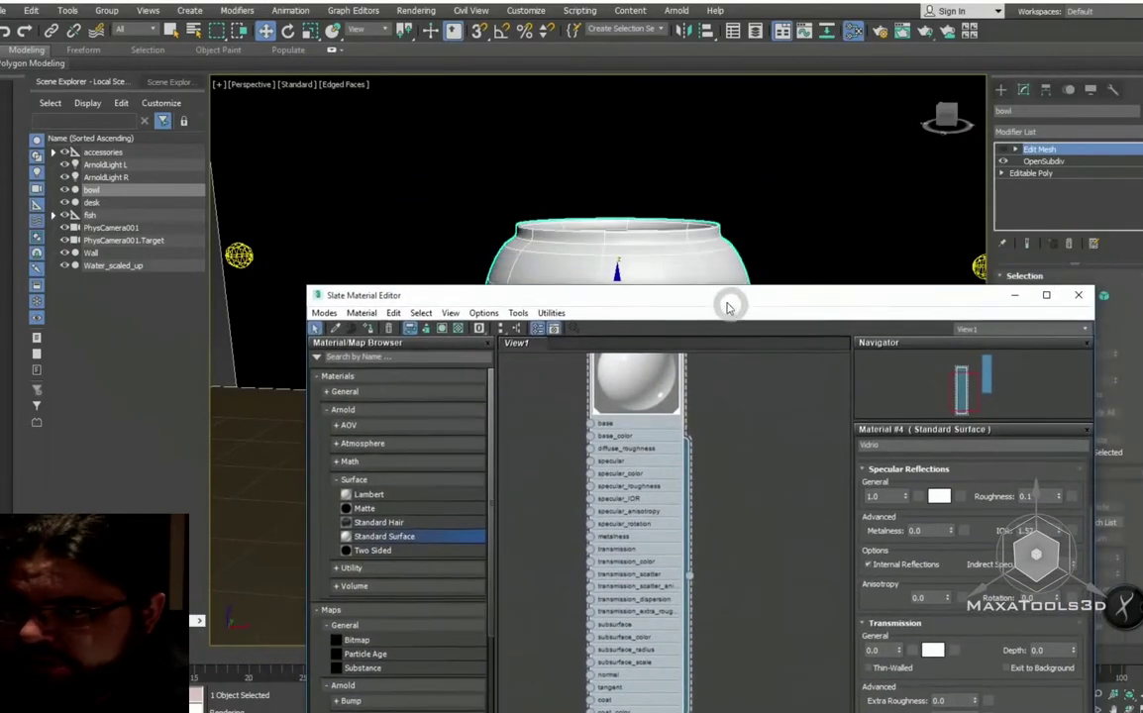
pyautogui.scroll(3, 604, 198)
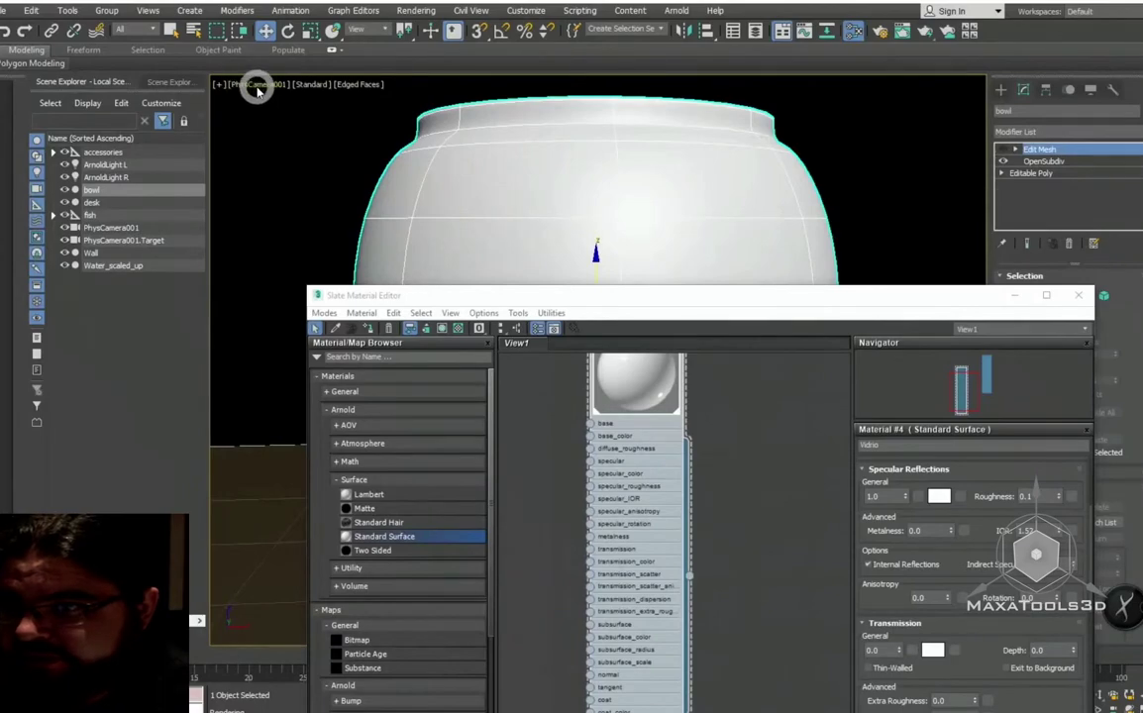
# Step: Return the material editor over the scene and zoom View1 to frame the Vidrio node
pyautogui.click(652, 299)
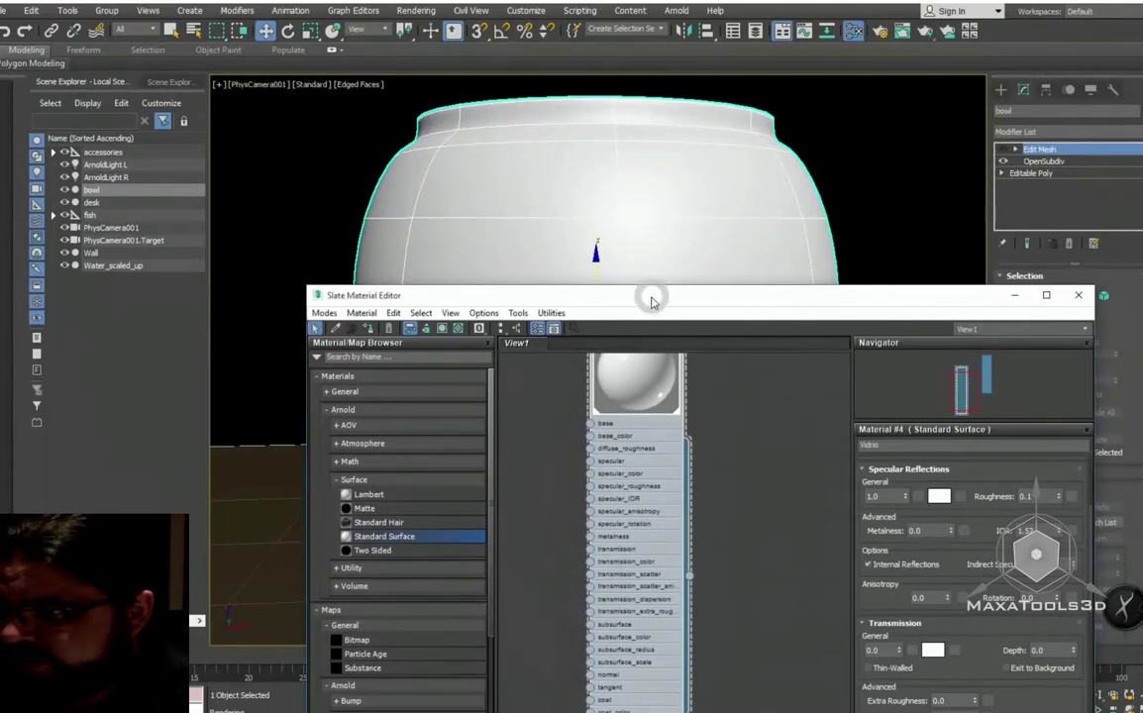
pyautogui.moveTo(651, 299)
pyautogui.mouseDown()
pyautogui.moveTo(581, 117)
pyautogui.moveTo(518, 91)
pyautogui.mouseUp()
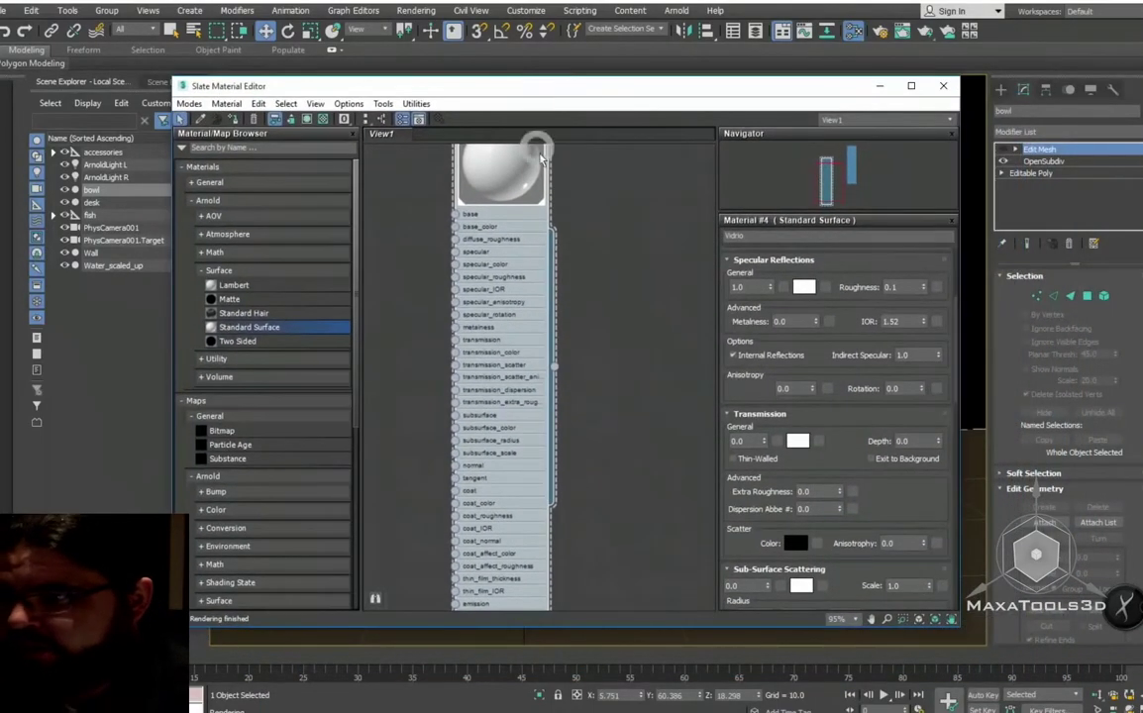
pyautogui.scroll(2, 541, 156)
pyautogui.scroll(1, 645, 413)
pyautogui.scroll(2, 502, 266)
pyautogui.scroll(1, 581, 292)
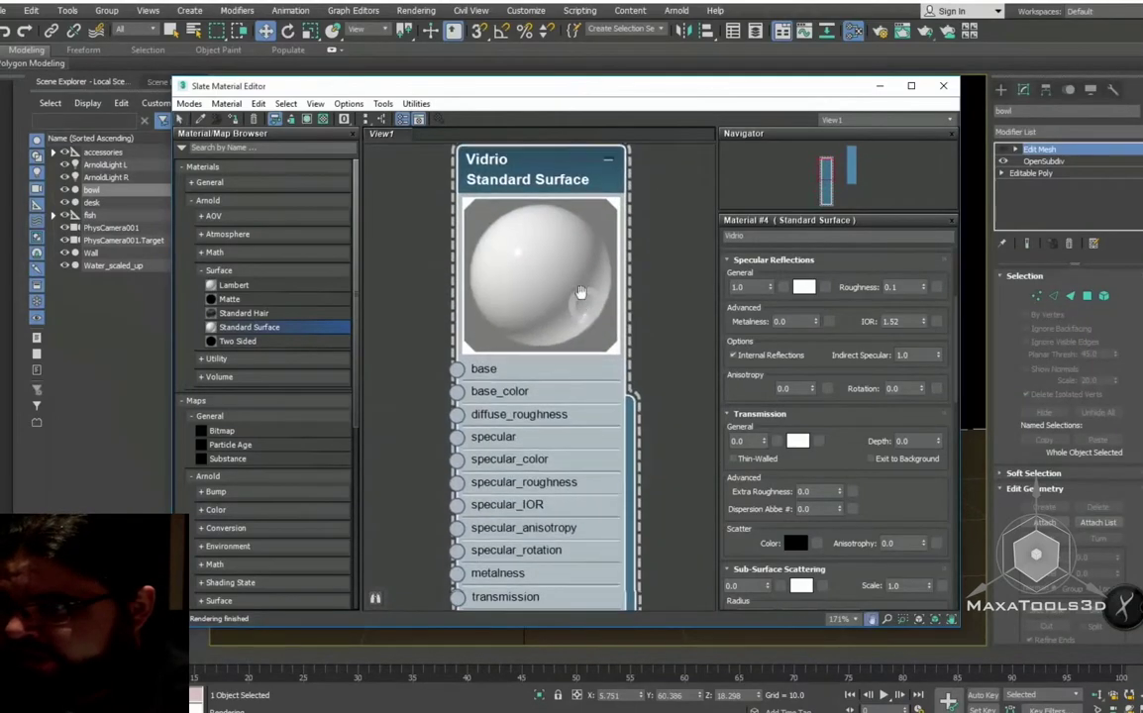
pyautogui.moveTo(581, 292)
pyautogui.mouseDown(button='middle')
pyautogui.moveTo(557, 345)
pyautogui.moveTo(534, 228)
pyautogui.mouseUp(button='middle')
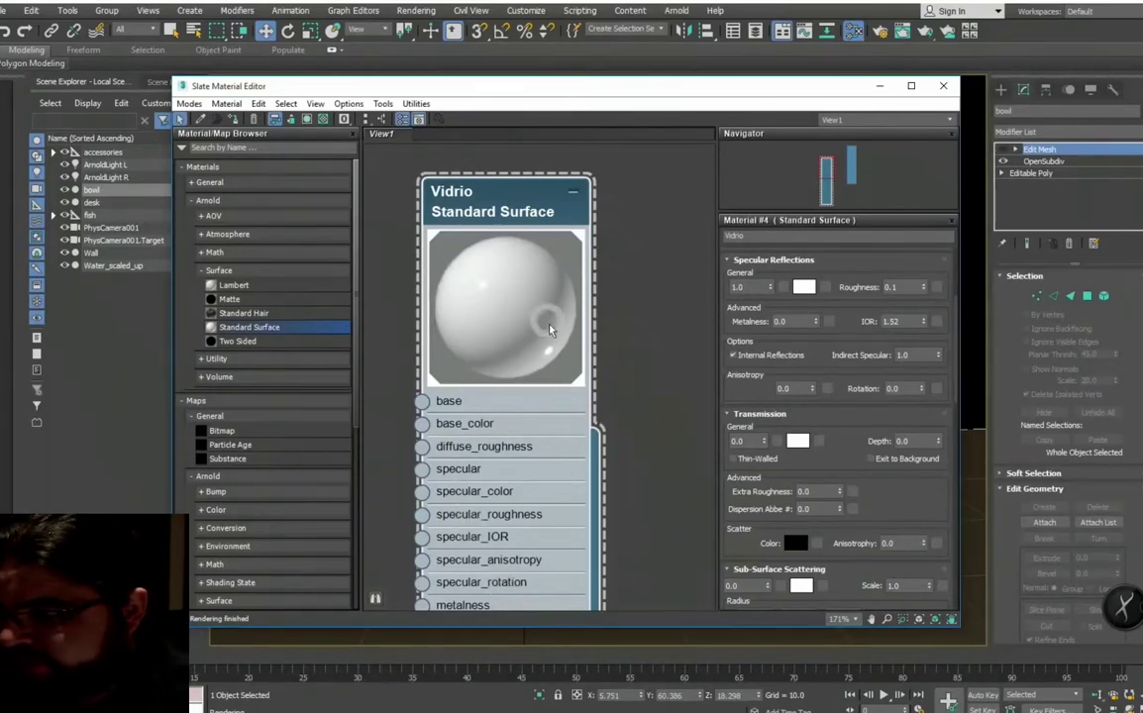
pyautogui.moveTo(629, 463)
pyautogui.mouseDown(button='middle')
pyautogui.moveTo(630, 414)
pyautogui.moveTo(576, 413)
pyautogui.moveTo(584, 464)
pyautogui.mouseUp(button='middle')
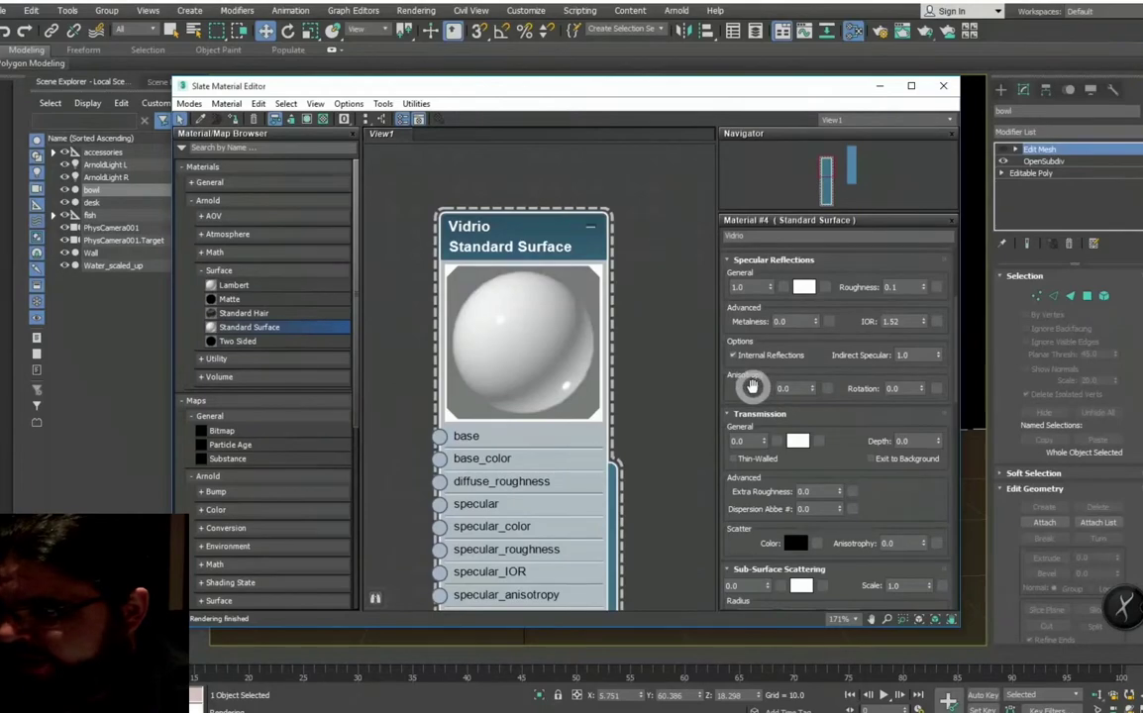
# Step: Collapse Vidrio's Coating rollout and scroll the parameters down past the Maps list
pyautogui.moveTo(753, 384); pyautogui.dragTo(759, 576)
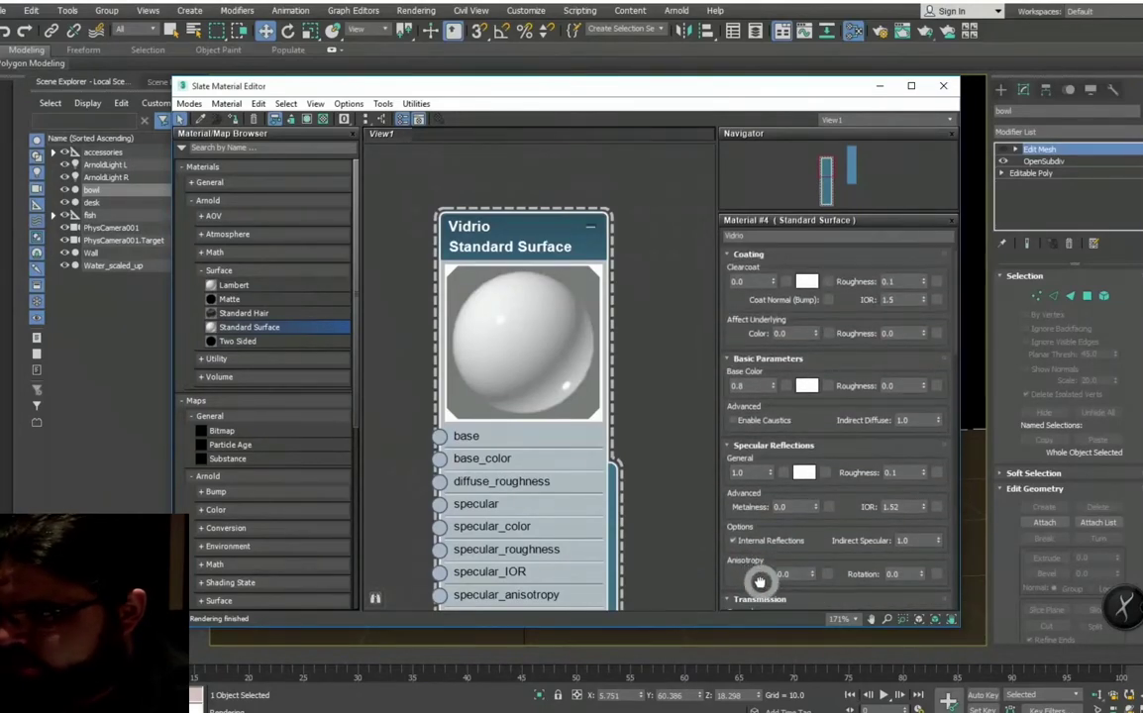
pyautogui.click(740, 257)
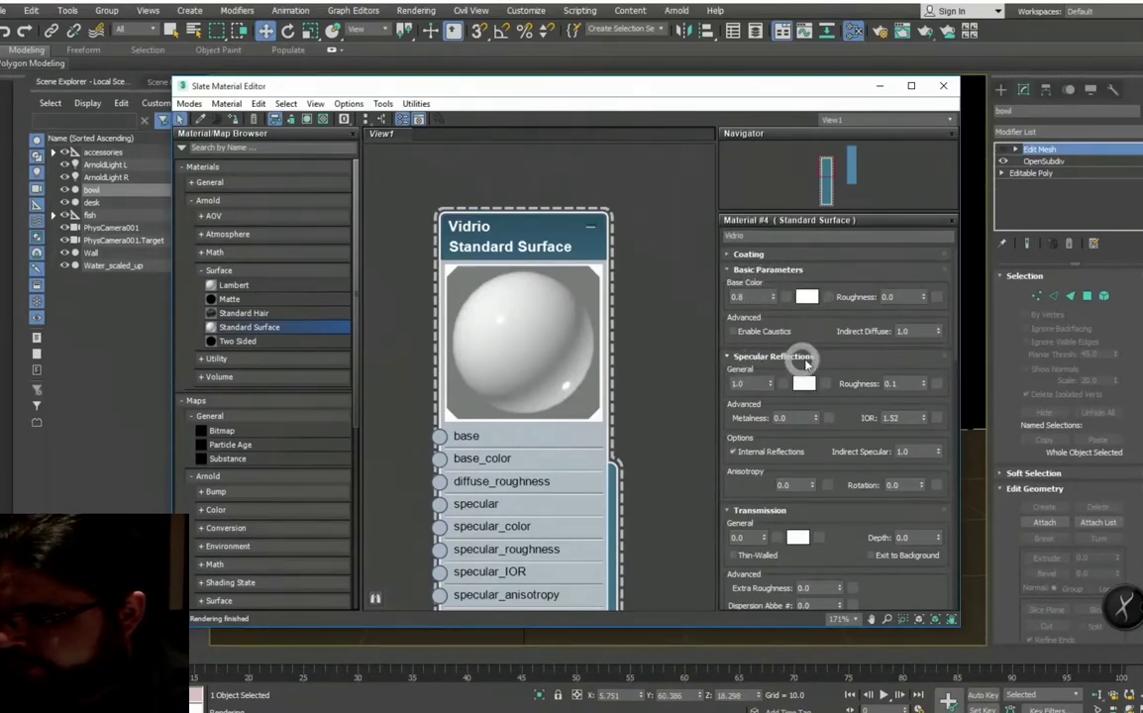
pyautogui.moveTo(748, 484); pyautogui.dragTo(748, 346)
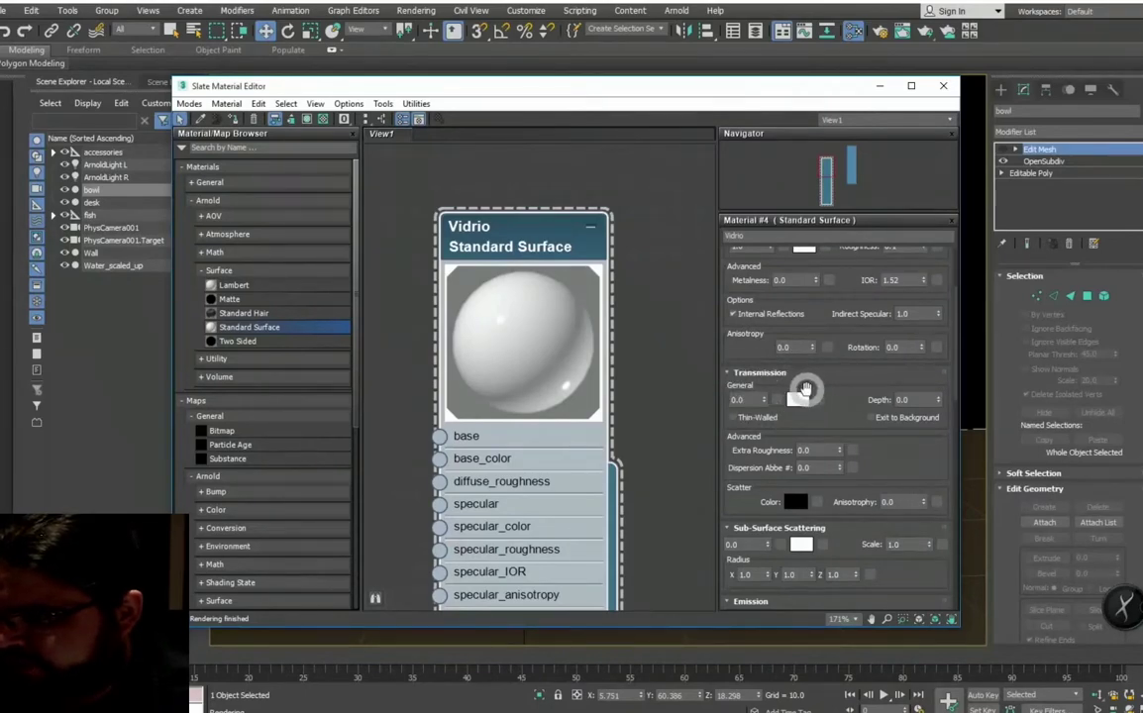
pyautogui.moveTo(740, 508); pyautogui.dragTo(730, 133)
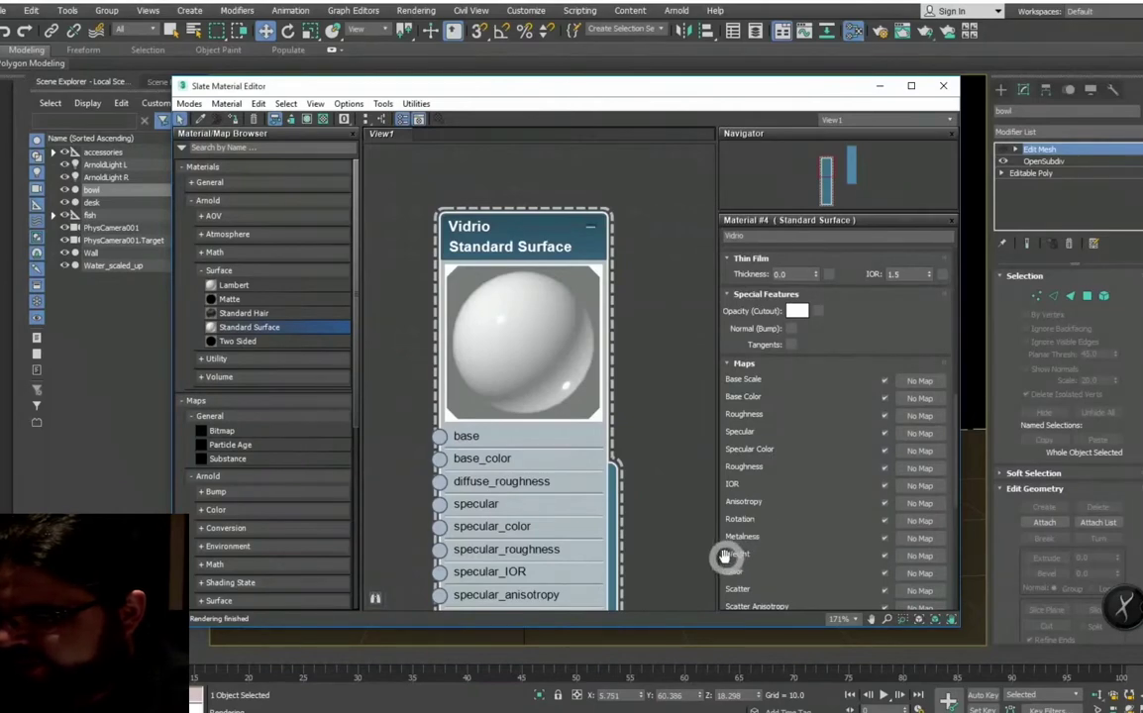
pyautogui.moveTo(727, 556); pyautogui.dragTo(723, 410)
pyautogui.moveTo(740, 556); pyautogui.dragTo(743, 451)
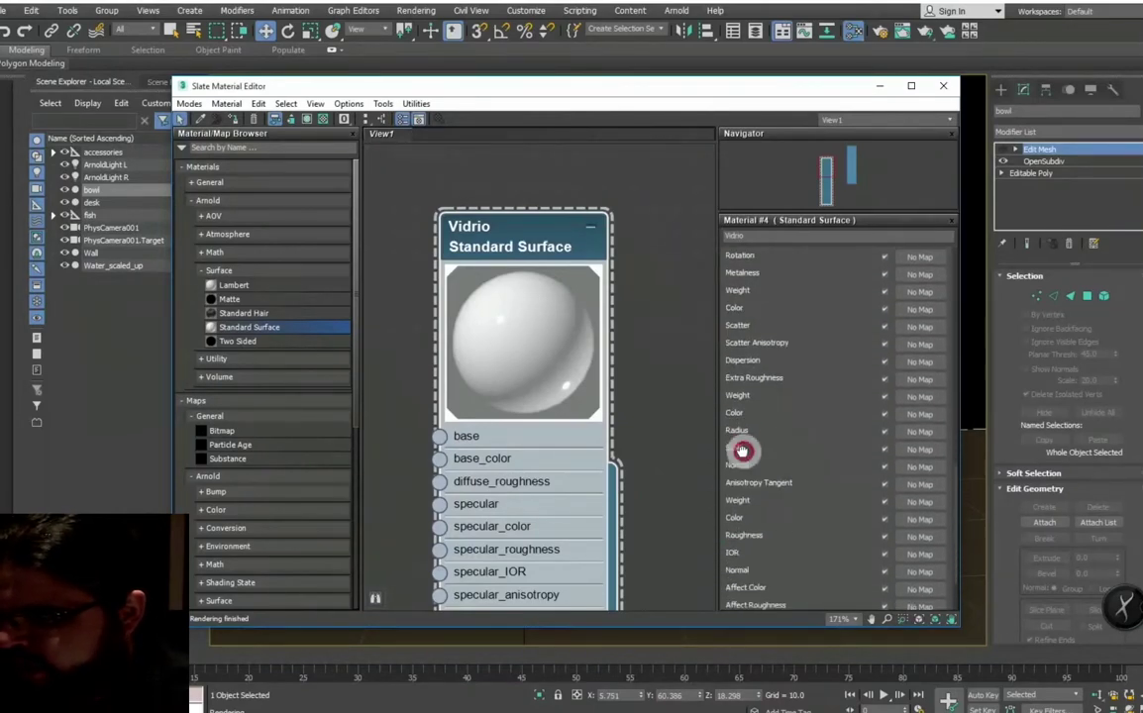
# Step: Reframe the Vidrio node and select the Transmission weight field, still at 0.0
pyautogui.moveTo(549, 510)
pyautogui.mouseDown(button='middle')
pyautogui.moveTo(552, 228)
pyautogui.moveTo(575, 307)
pyautogui.mouseUp(button='middle')
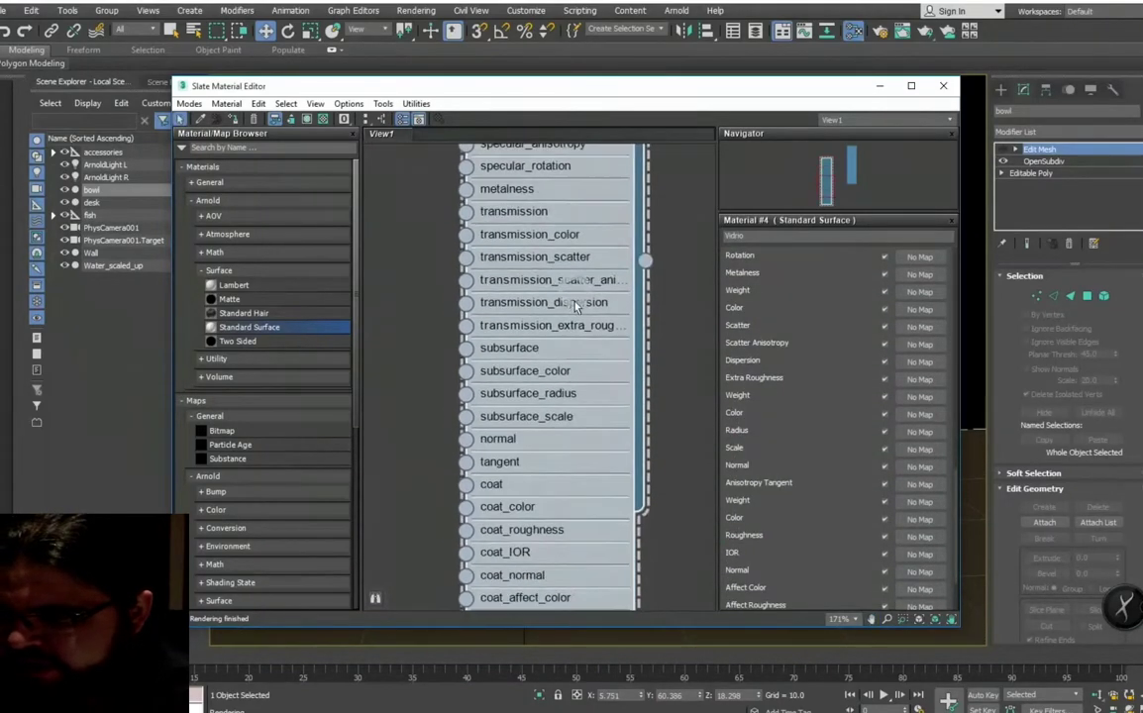
pyautogui.moveTo(485, 258)
pyautogui.mouseDown(button='middle')
pyautogui.moveTo(500, 423)
pyautogui.moveTo(507, 416)
pyautogui.mouseUp(button='middle')
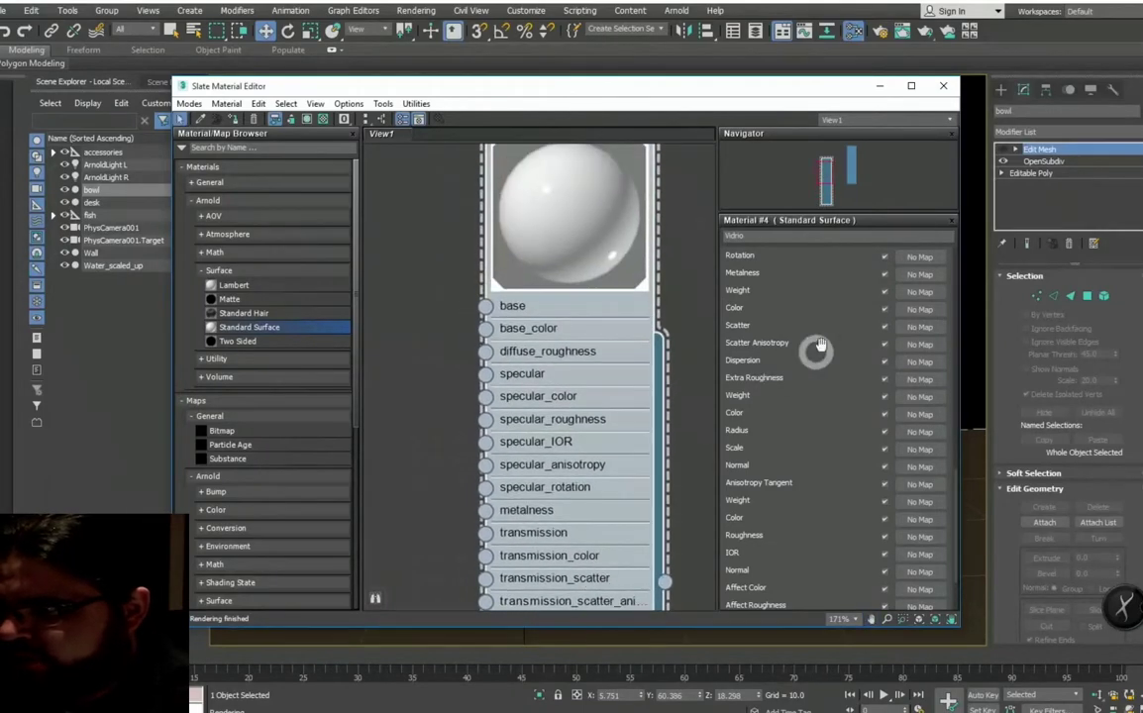
pyautogui.moveTo(782, 329)
pyautogui.mouseDown()
pyautogui.moveTo(782, 384)
pyautogui.moveTo(727, 433)
pyautogui.mouseUp()
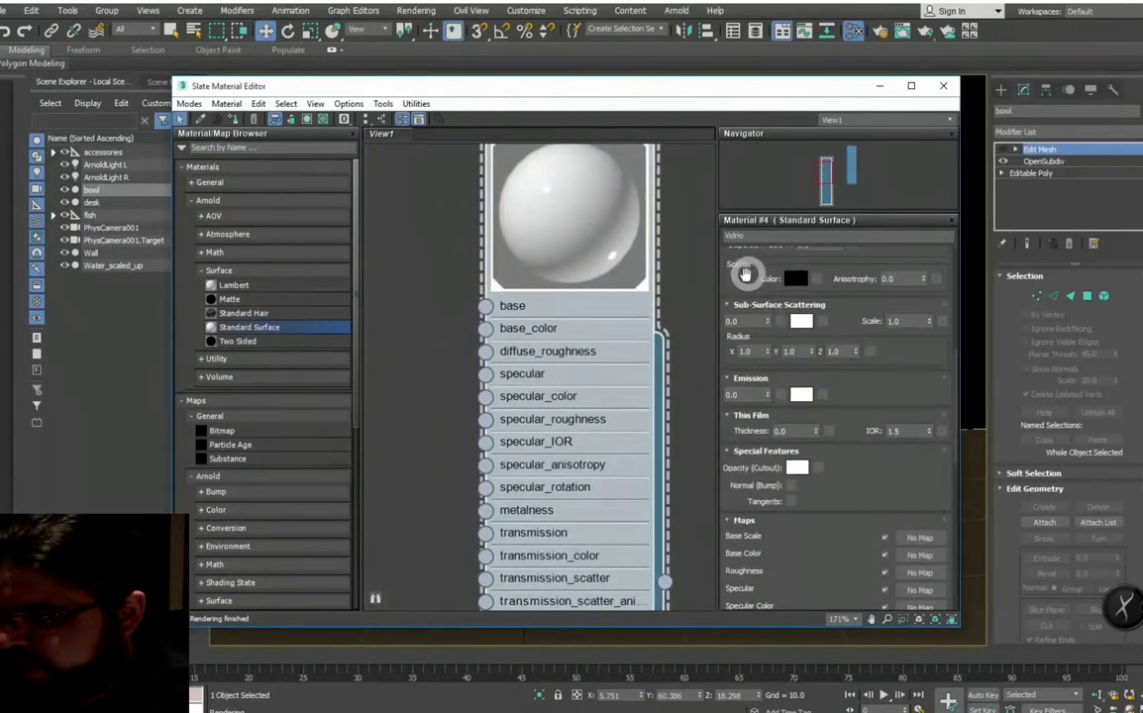
pyautogui.moveTo(745, 273); pyautogui.dragTo(738, 424)
pyautogui.moveTo(555, 247); pyautogui.dragTo(564, 414, button='middle')
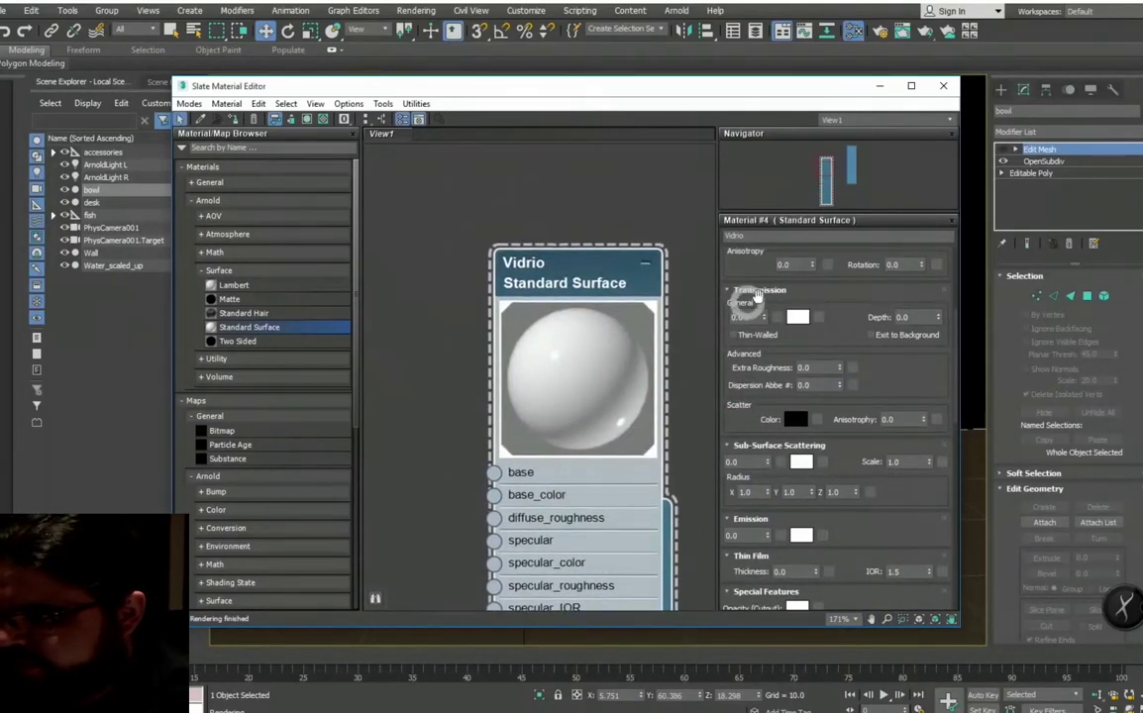
pyautogui.click(738, 317)
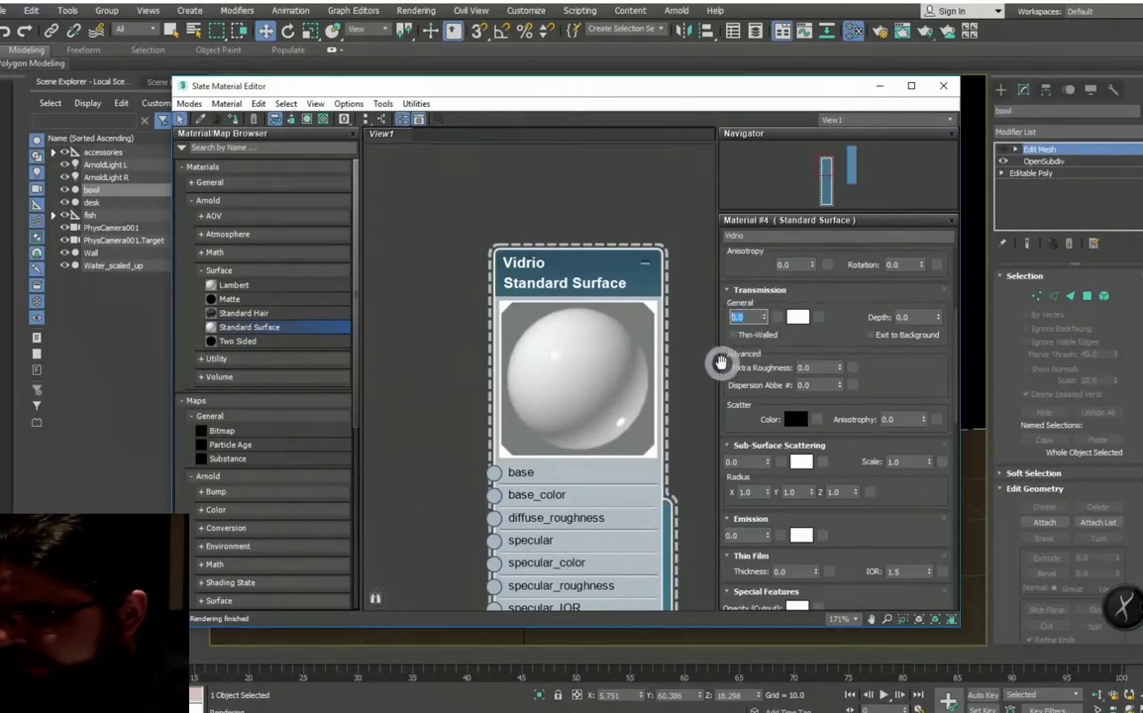
# Step: Set Vidrio's transmission weight to 1.0 so it previews as clear glass
pyautogui.moveTo(584, 406); pyautogui.dragTo(569, 397)
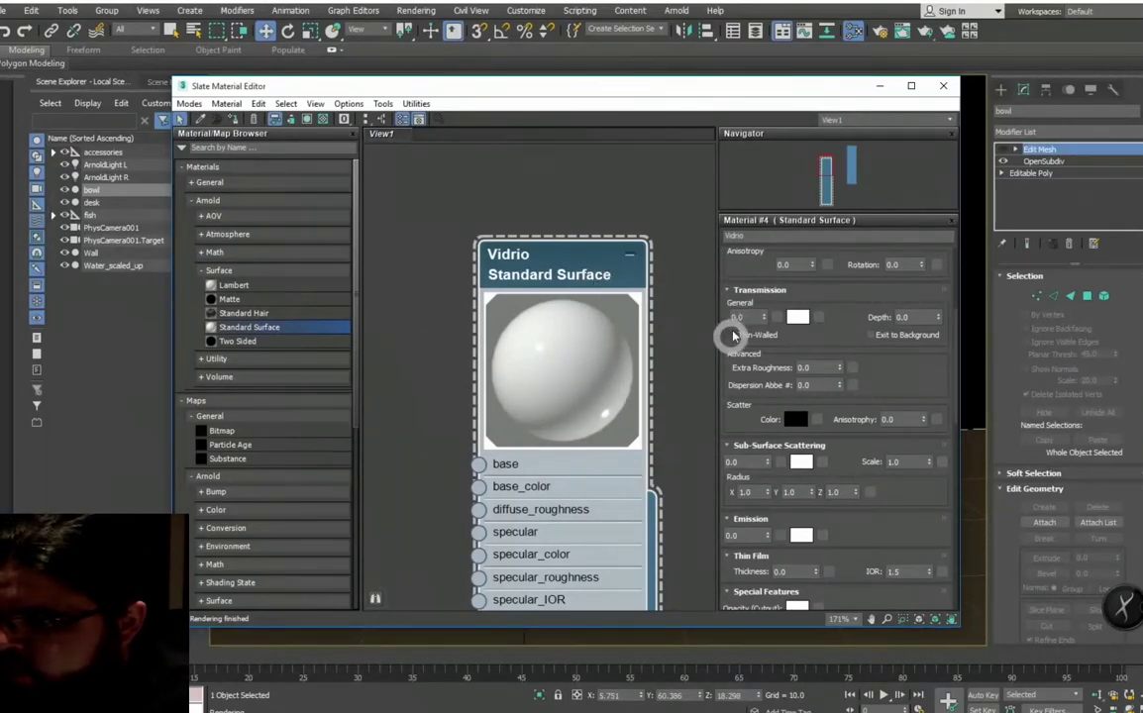
pyautogui.click(750, 317)
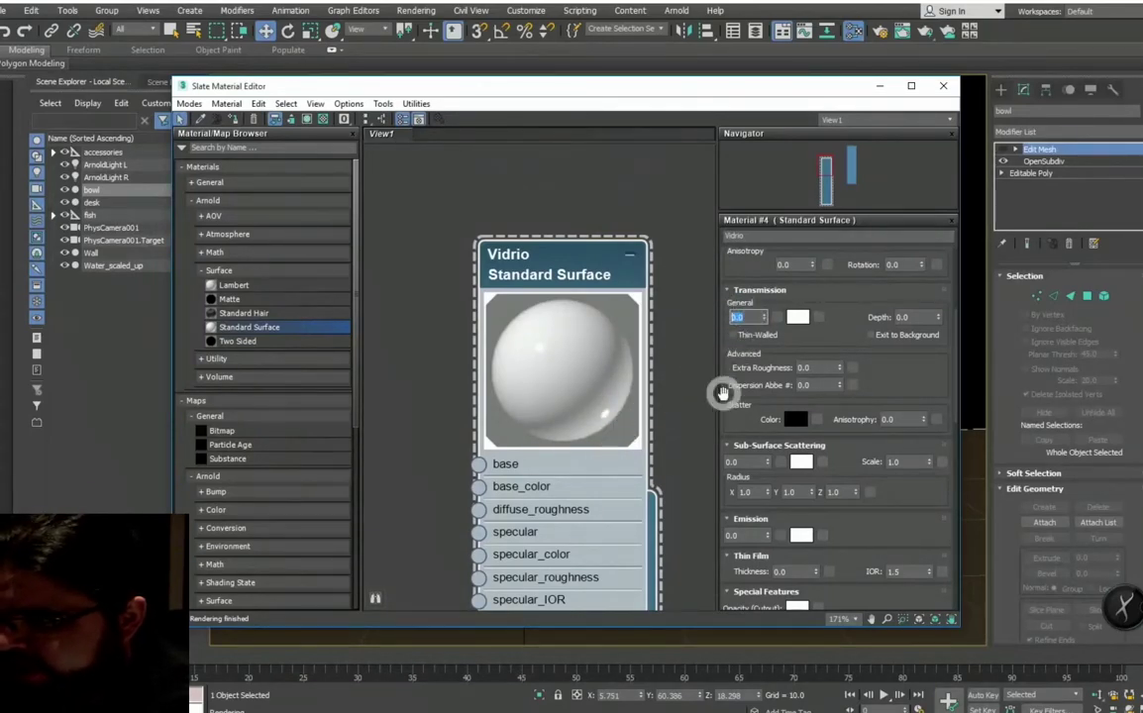
pyautogui.write('1')
pyautogui.press('Return')
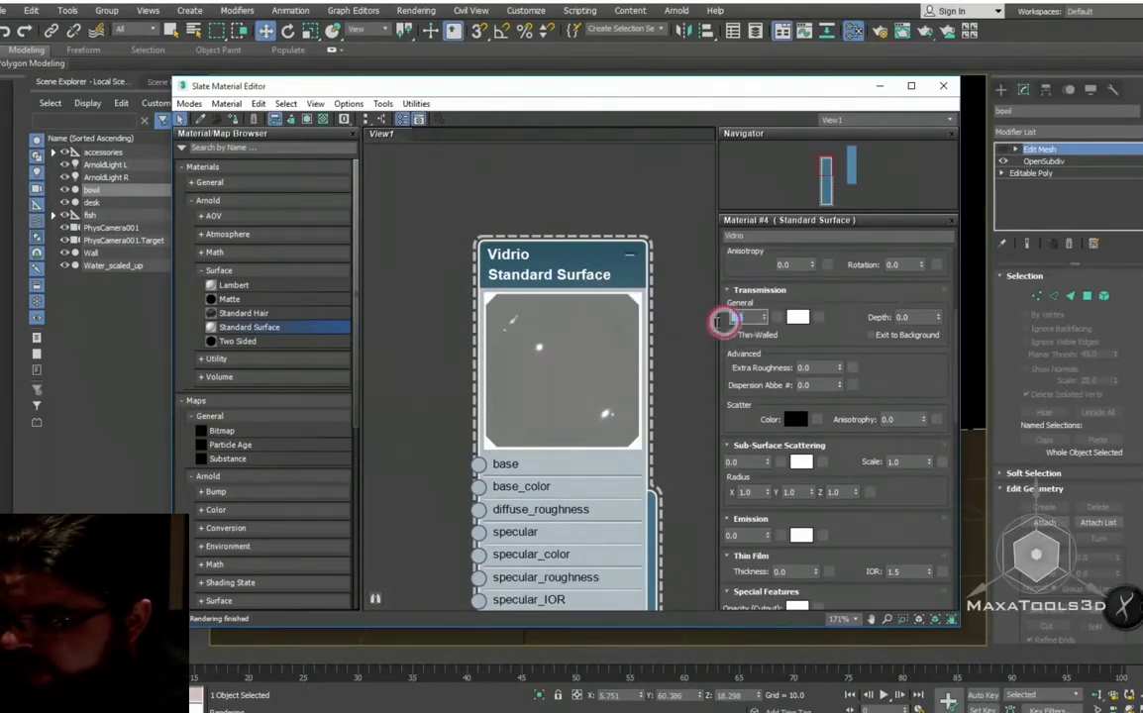
# Step: Try specular weight 0 in the preview, restore it, and minimize the material editor
pyautogui.click(566, 421)
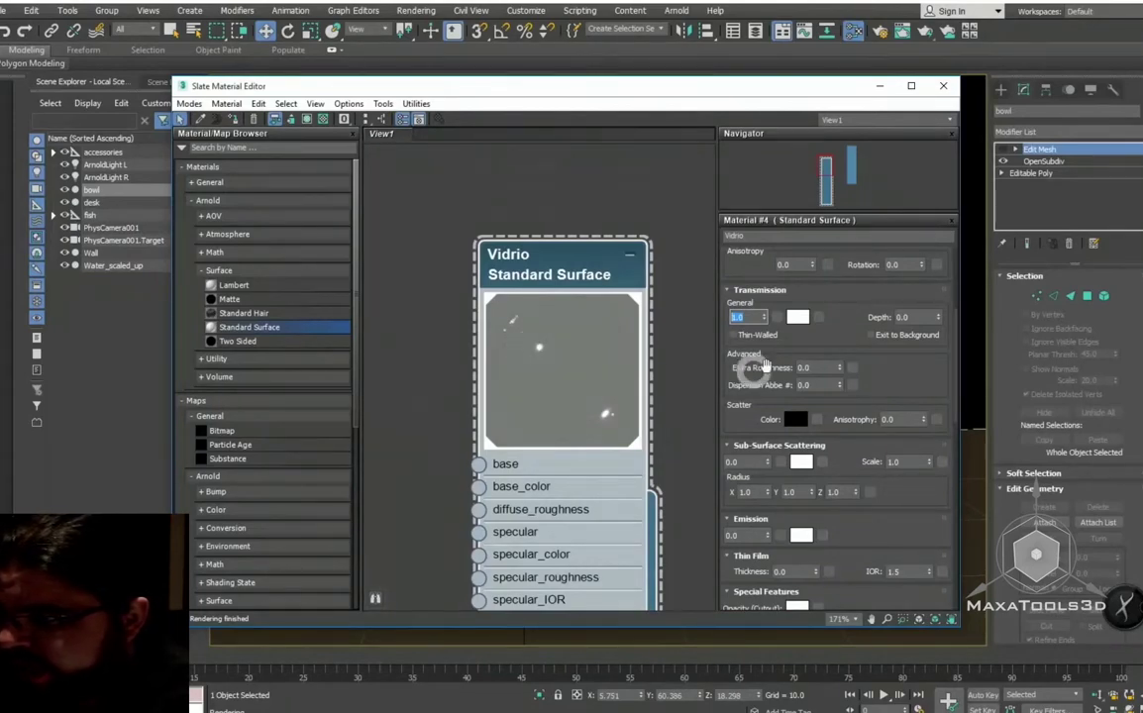
pyautogui.moveTo(763, 317); pyautogui.dragTo(850, 481)
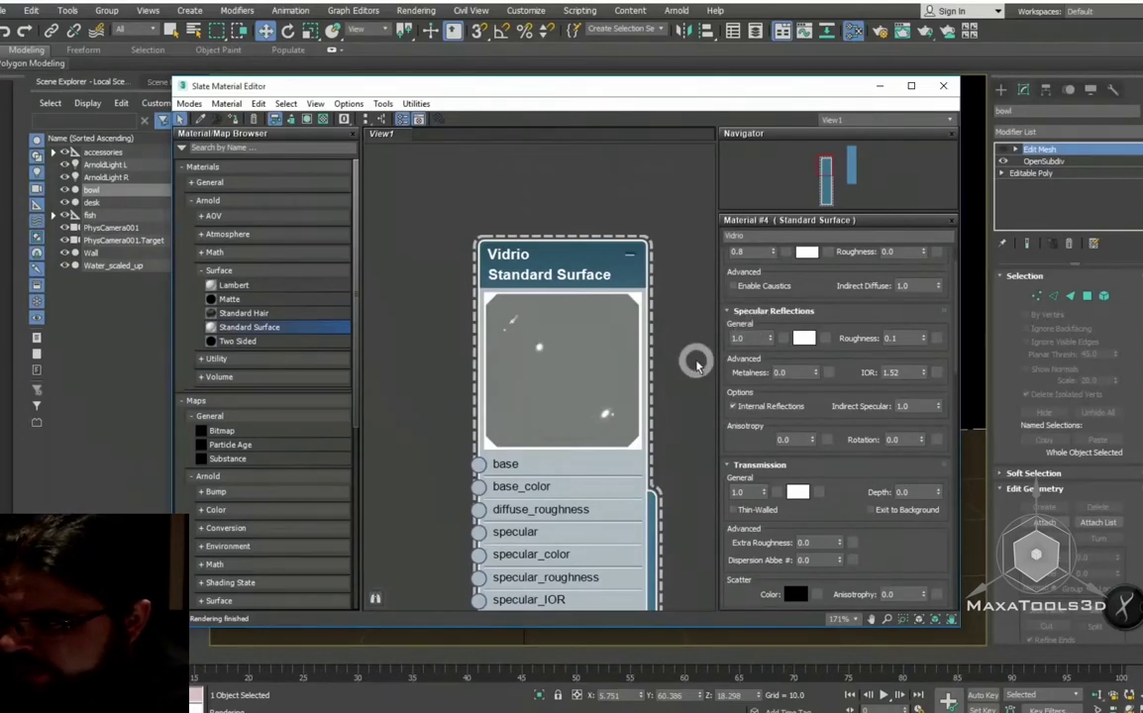
pyautogui.doubleClick(755, 339)
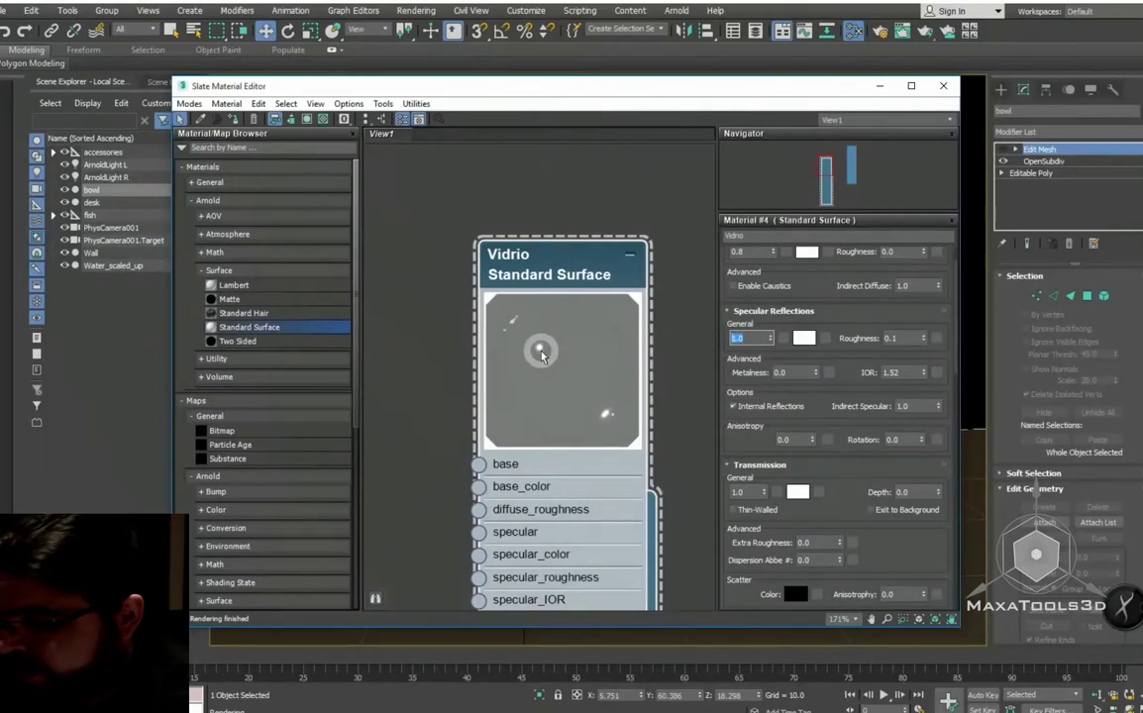
pyautogui.write('0')
pyautogui.press('Return')
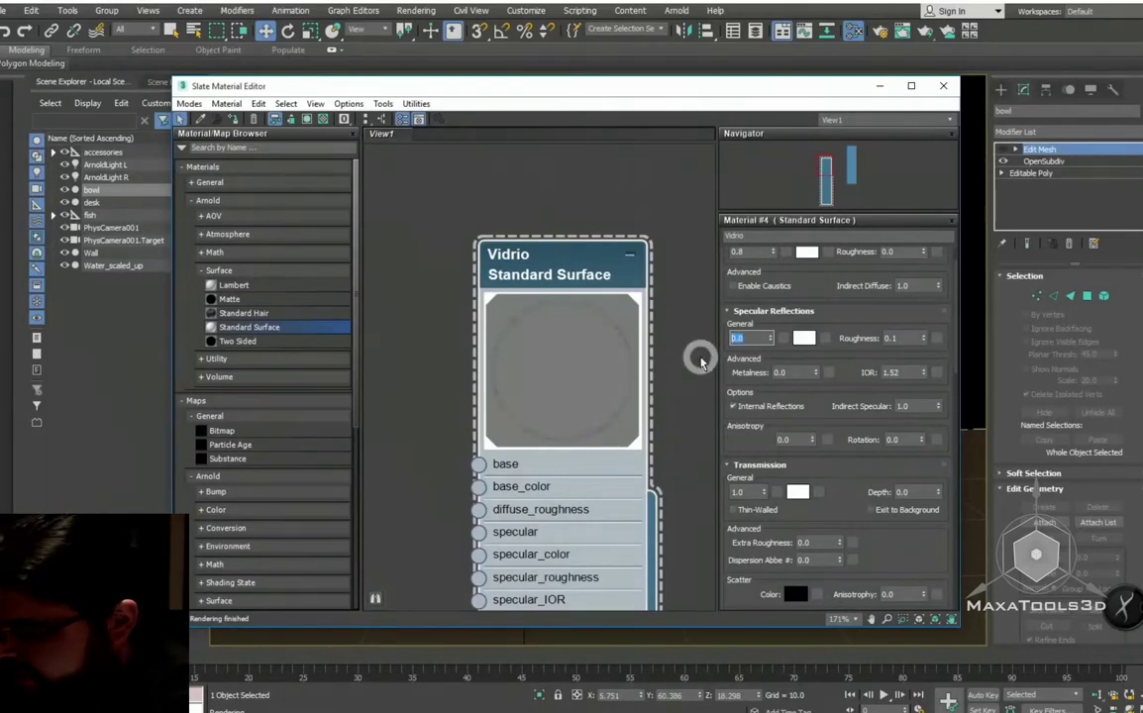
pyautogui.write('1')
pyautogui.press('Return')
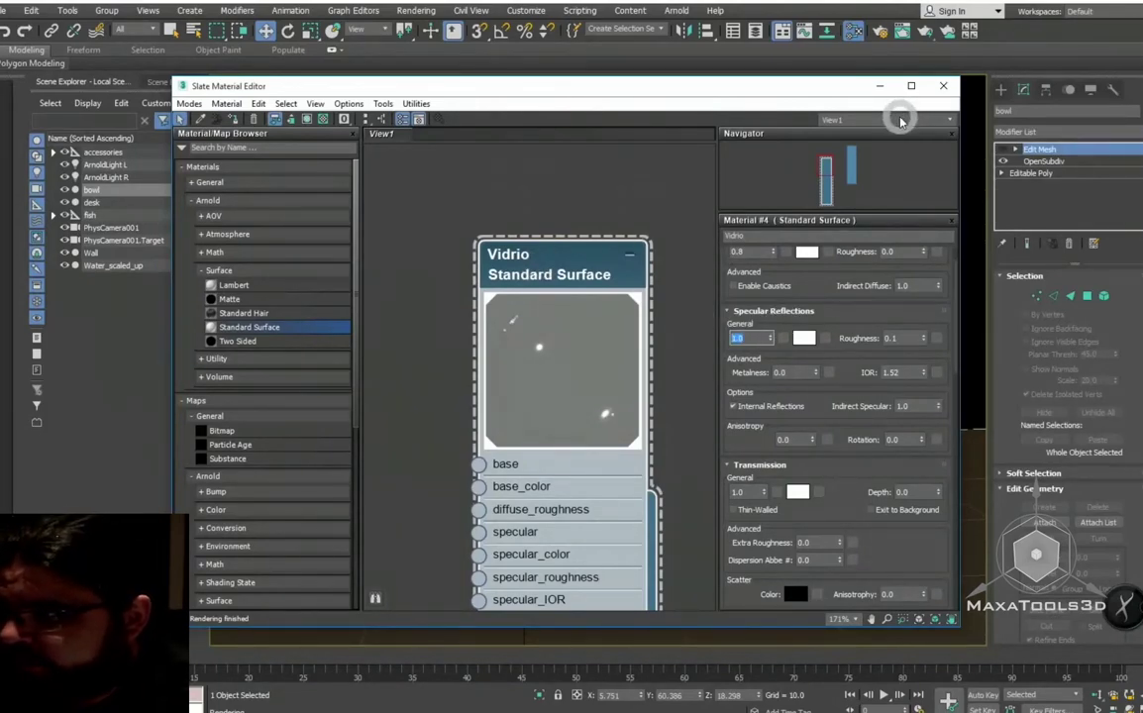
pyautogui.moveTo(630, 276); pyautogui.dragTo(624, 206)
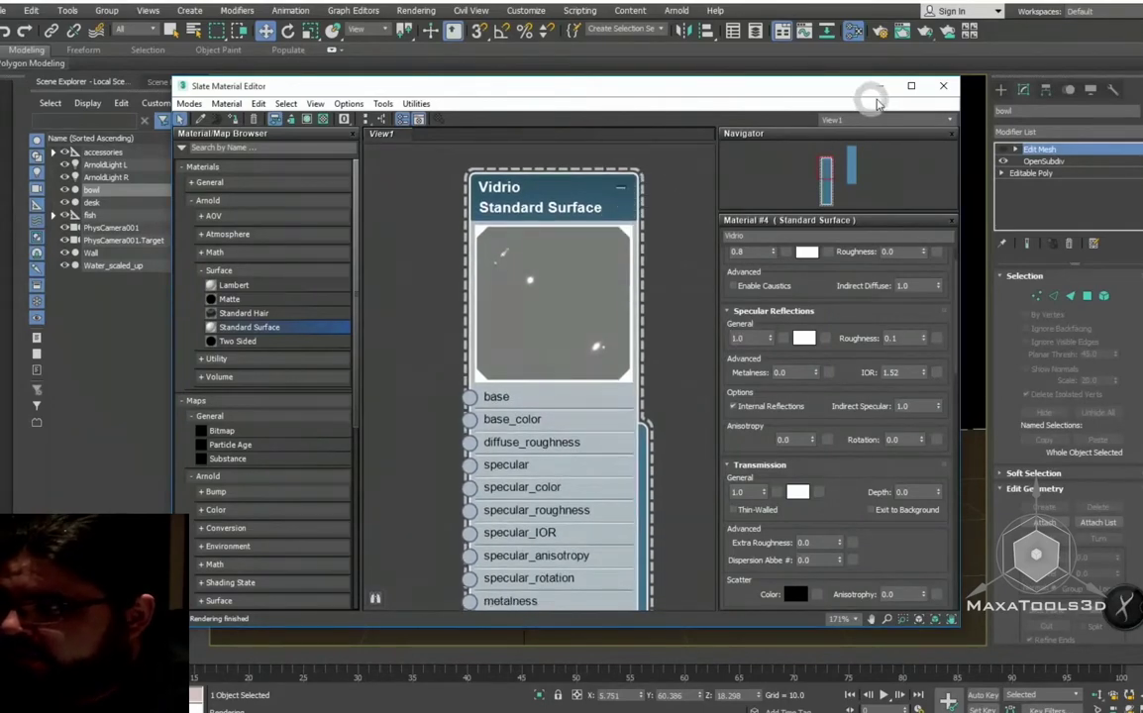
pyautogui.click(877, 88)
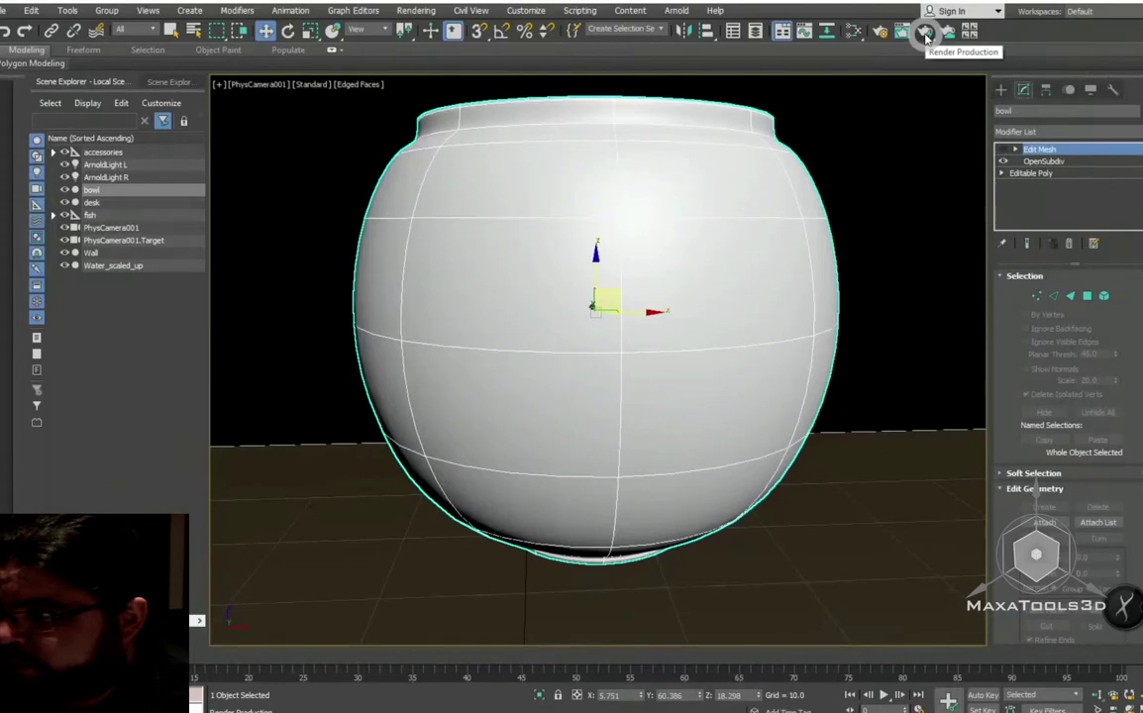
# Step: Render the camera view in production, showing the fishbowl as clear glass with goldfish inside
pyautogui.click(925, 33)
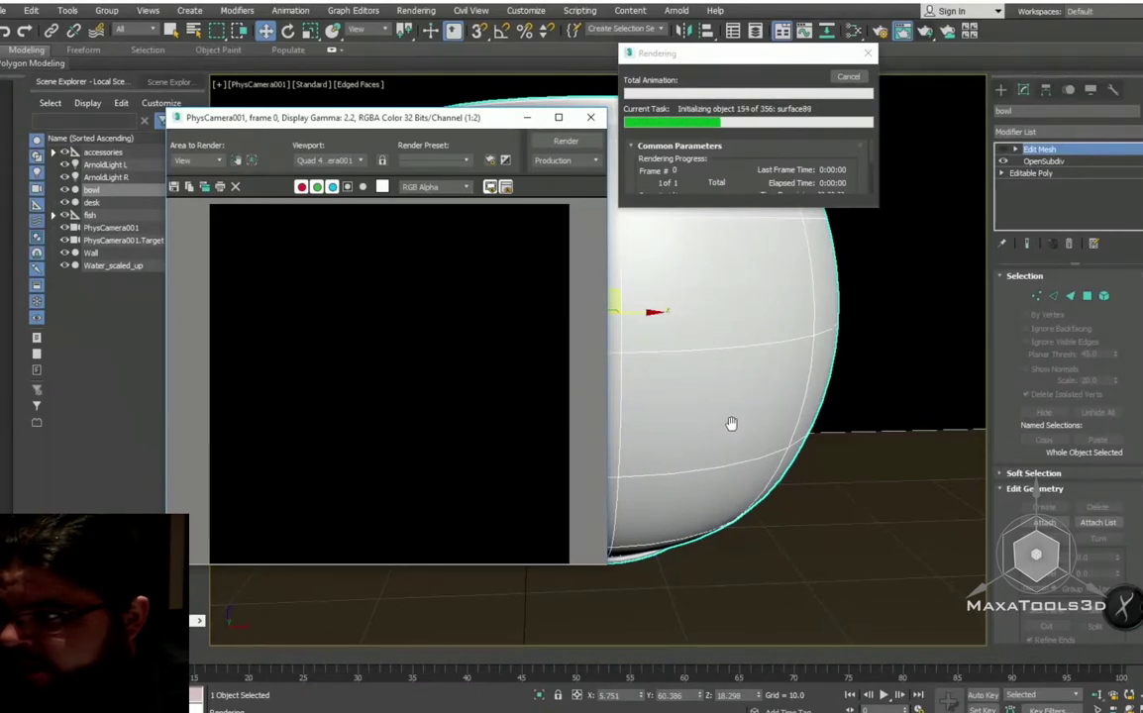
pyautogui.moveTo(748, 205); pyautogui.dragTo(728, 517)
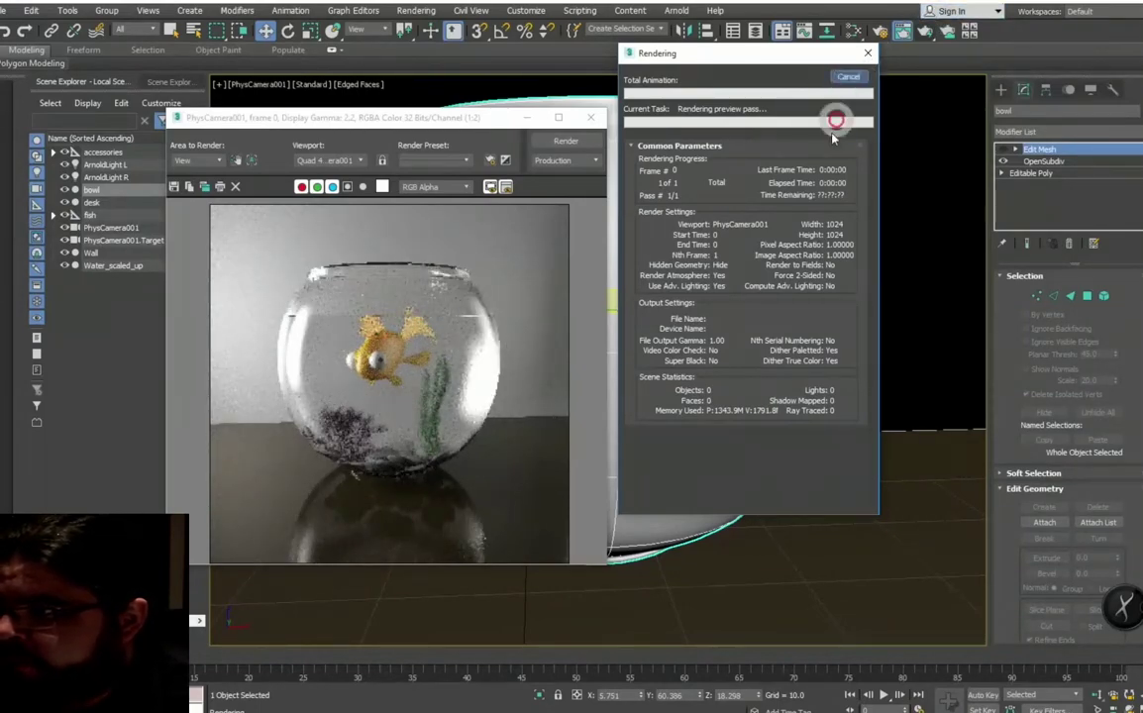
# Step: Copy the Vidrio node, then delete the copied Material #5
pyautogui.click(780, 29)
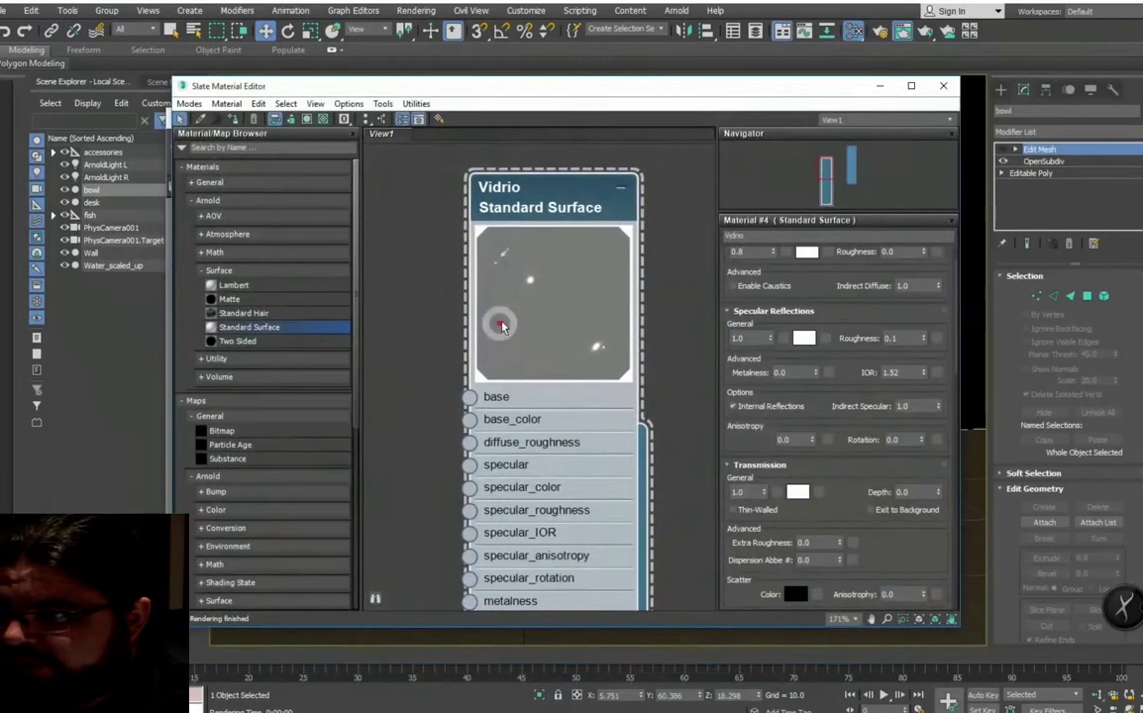
pyautogui.moveTo(502, 326)
pyautogui.mouseDown()
pyautogui.moveTo(659, 229)
pyautogui.moveTo(474, 237)
pyautogui.mouseUp()
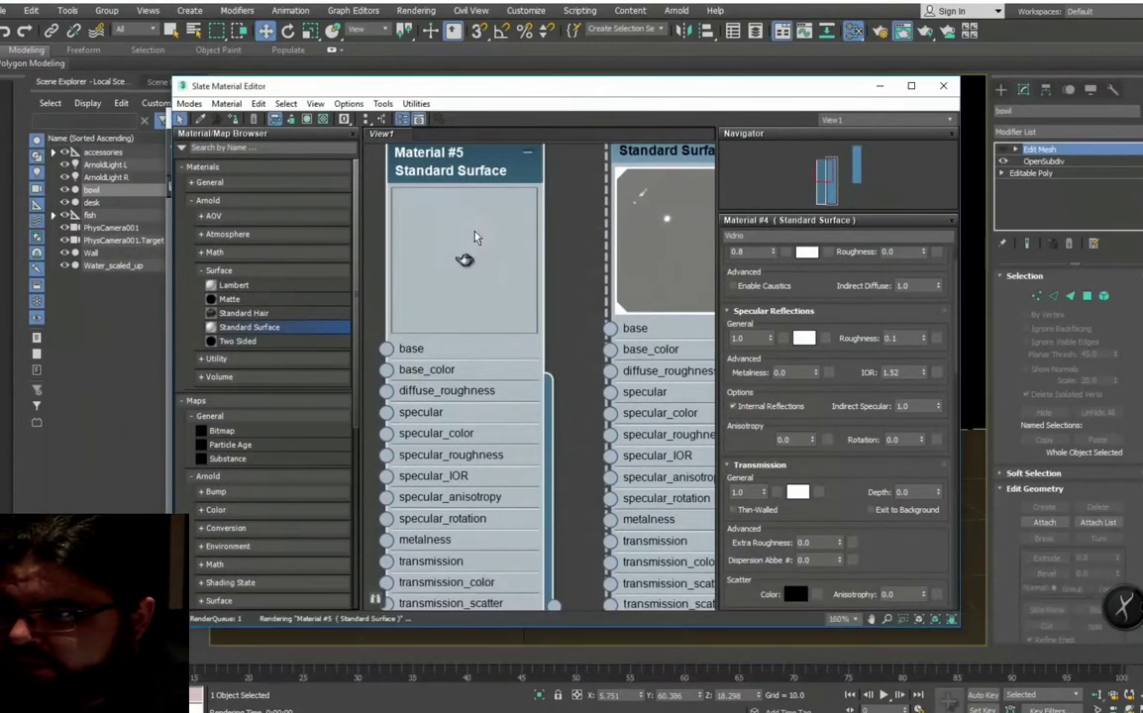
pyautogui.moveTo(474, 238); pyautogui.dragTo(496, 299, button='middle')
pyautogui.click(467, 244)
pyautogui.press('Delete')
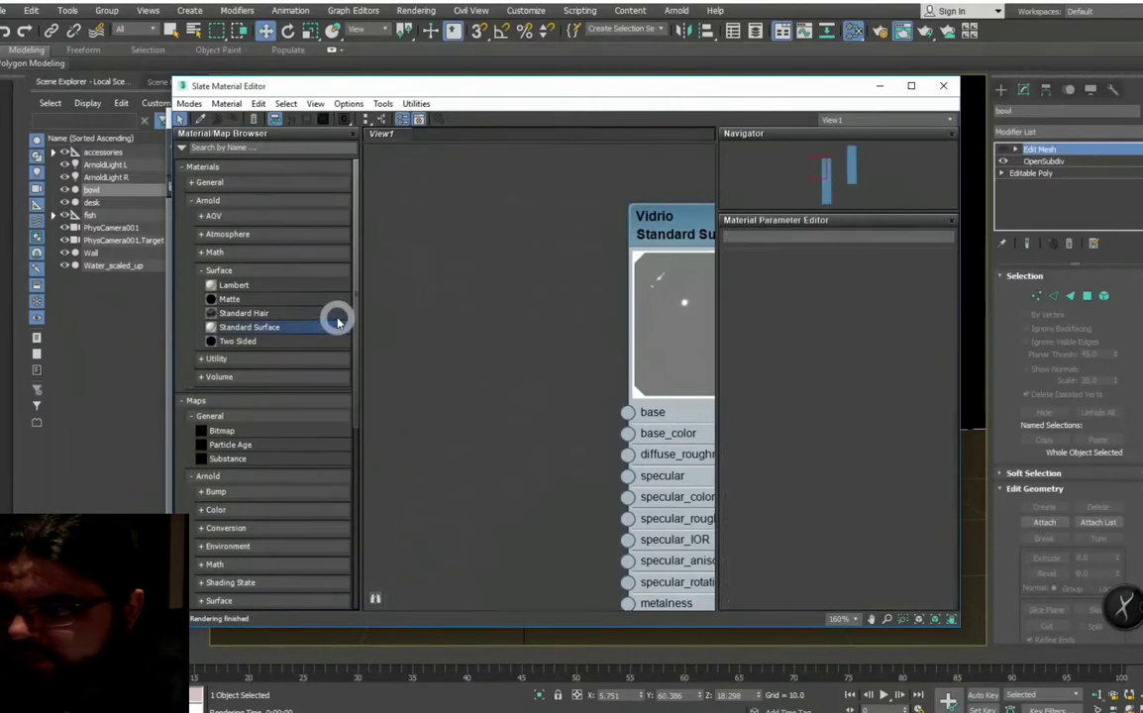
# Step: Create a new Standard Surface material, Material #6, with an enlarged preview sphere
pyautogui.doubleClick(235, 327)
pyautogui.moveTo(464, 219); pyautogui.dragTo(440, 207, button='middle')
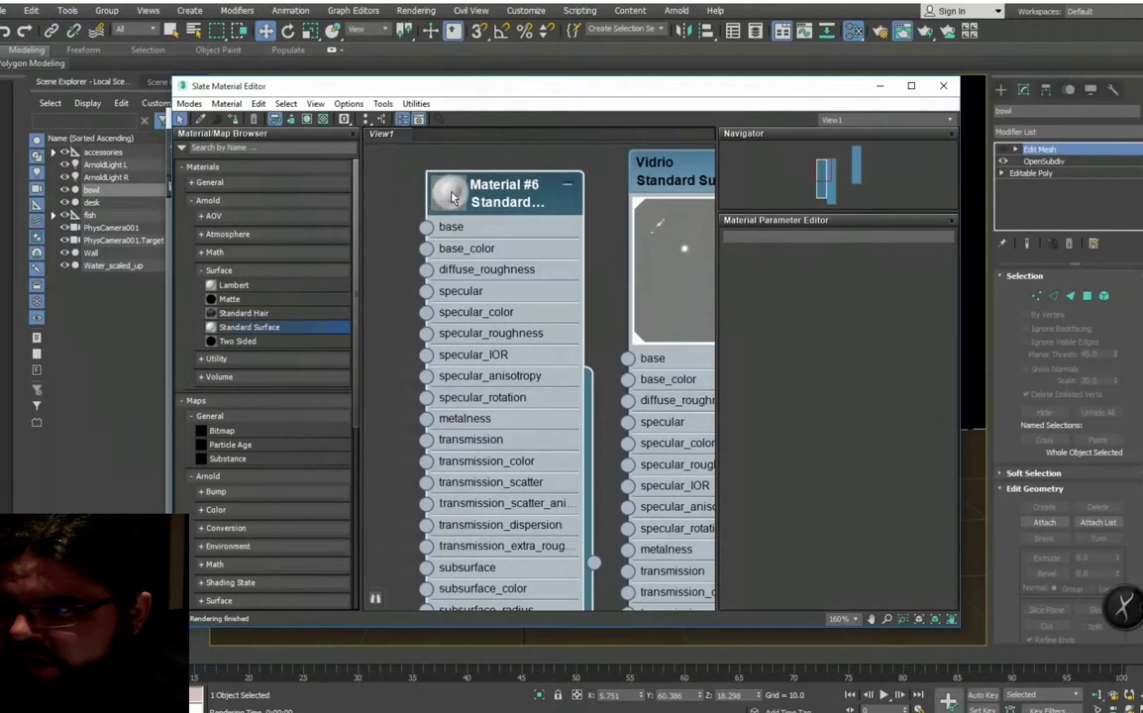
pyautogui.doubleClick(452, 197)
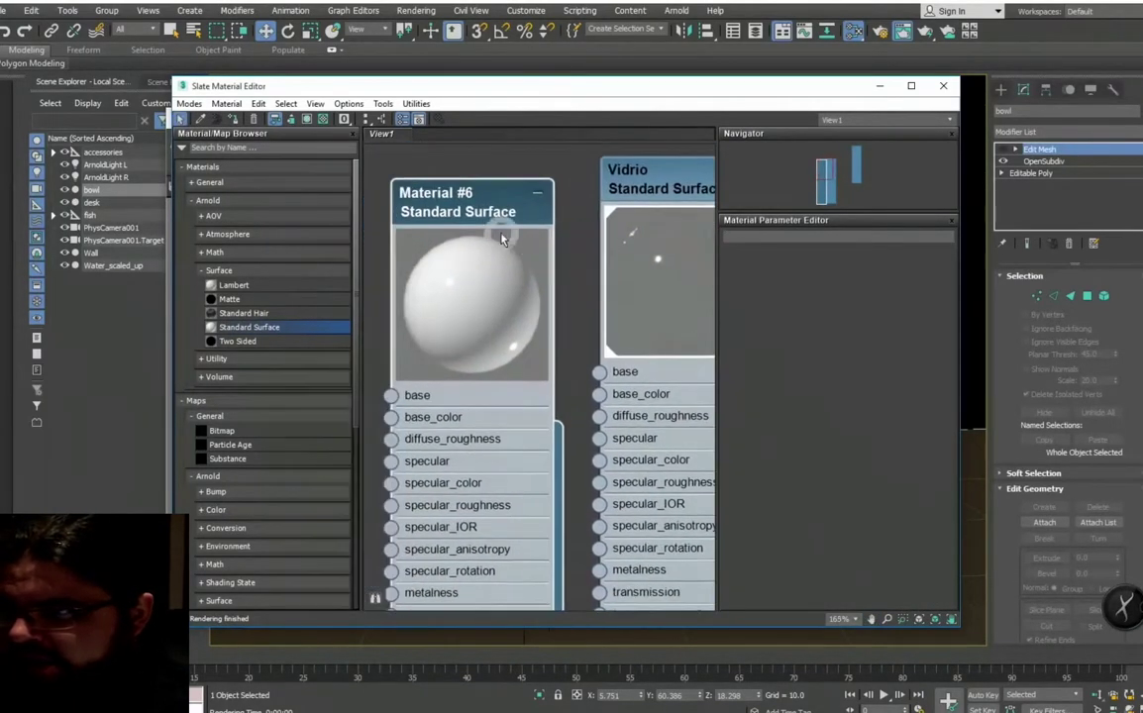
pyautogui.click(466, 208)
pyautogui.scroll(-3, 802, 416)
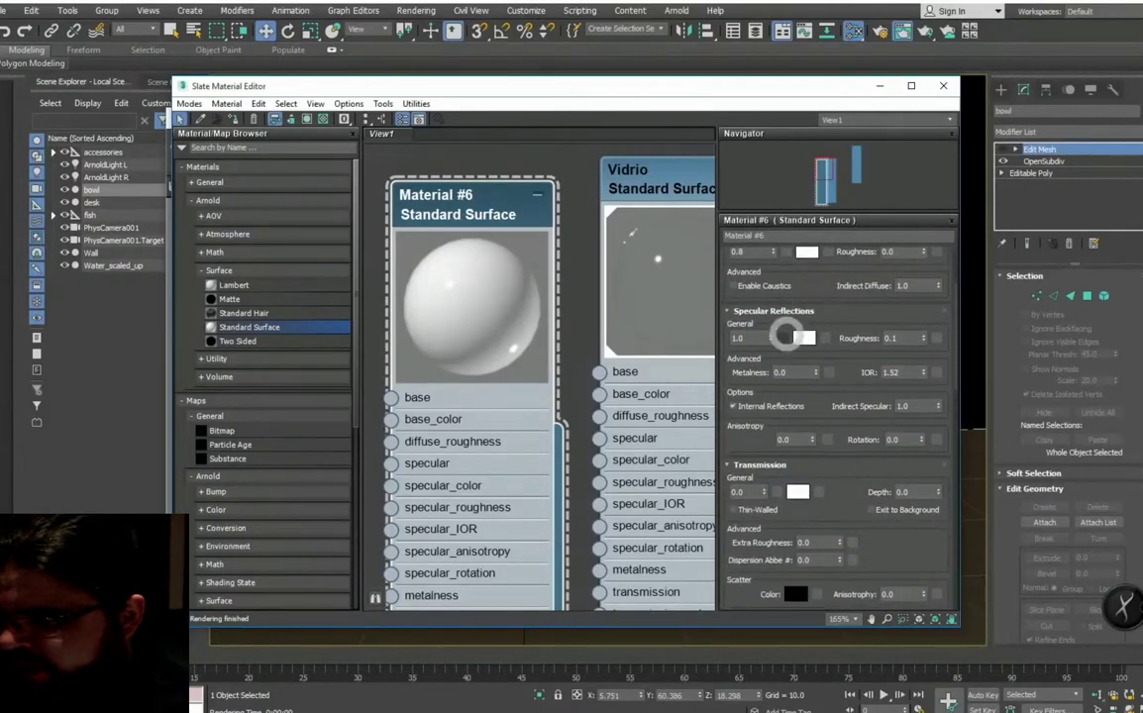
pyautogui.moveTo(510, 86)
pyautogui.mouseDown()
pyautogui.moveTo(574, 110)
pyautogui.moveTo(855, 70)
pyautogui.moveTo(394, 164)
pyautogui.mouseUp()
# Step: Start a production render, cancel it, and close the Rendered Frame Window
pyautogui.moveTo(396, 436); pyautogui.dragTo(358, 589, button='middle')
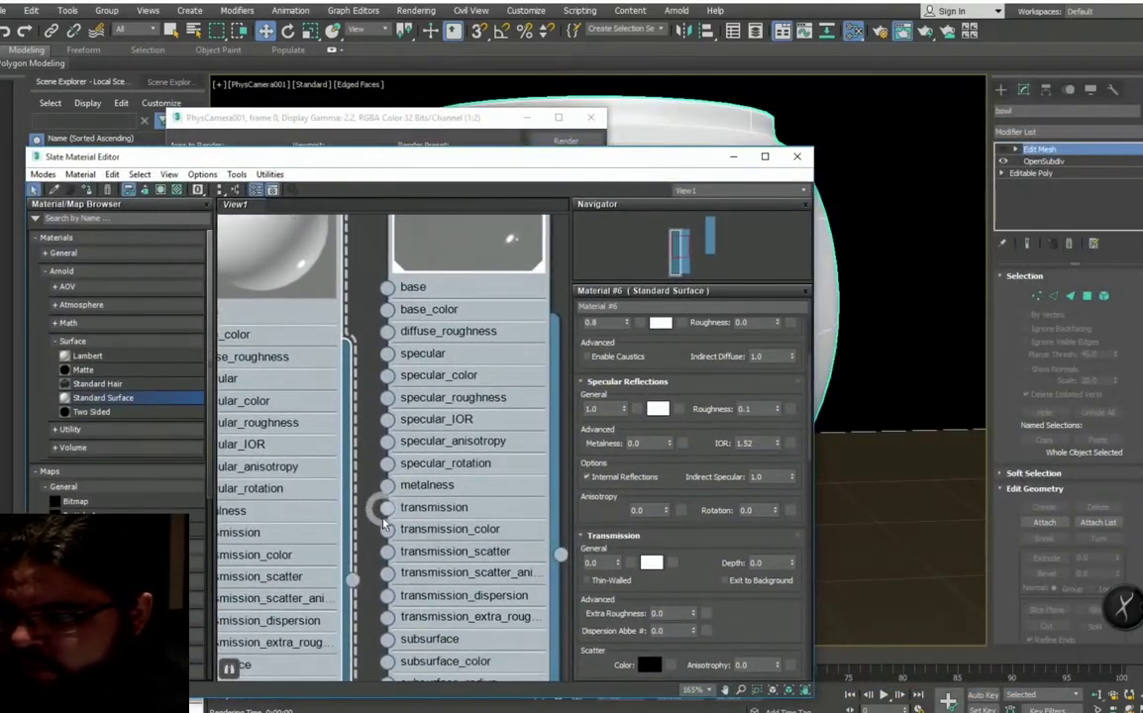
pyautogui.moveTo(358, 589); pyautogui.dragTo(921, 45)
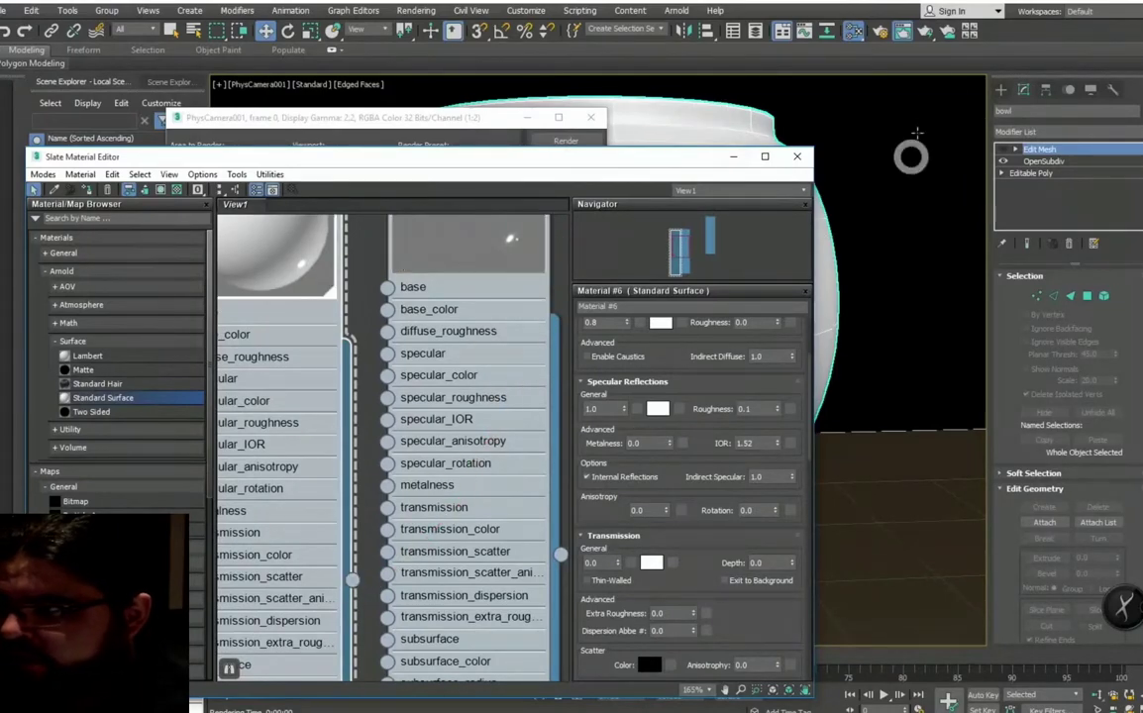
pyautogui.click(921, 39)
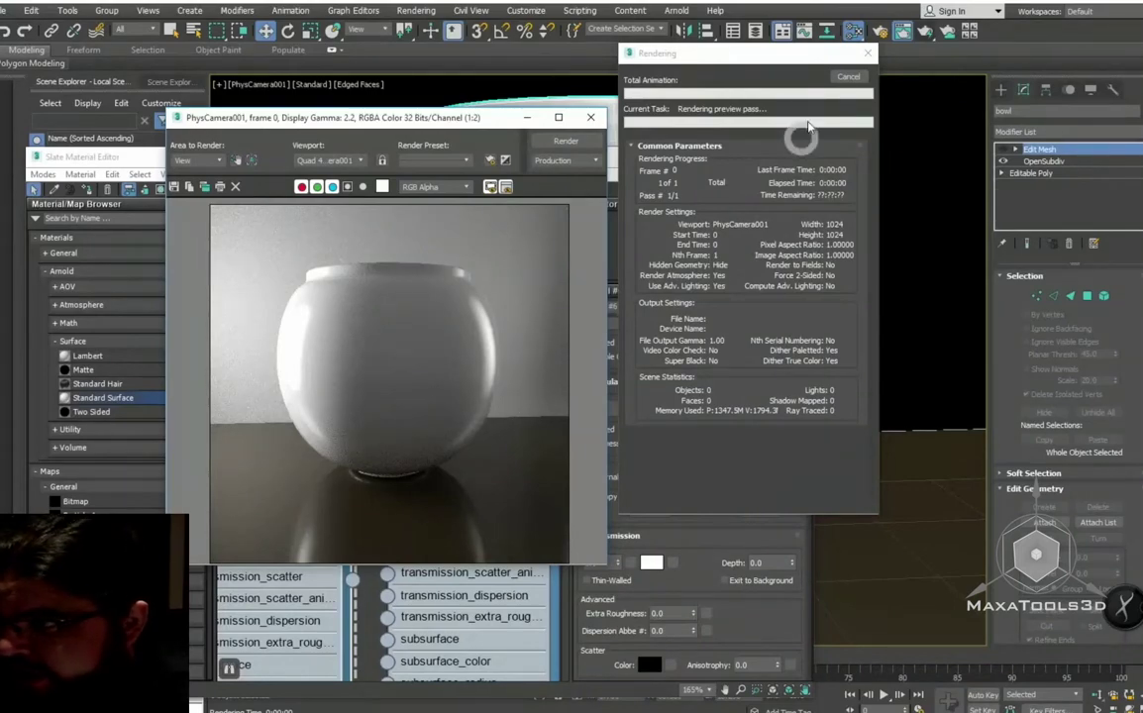
pyautogui.click(840, 77)
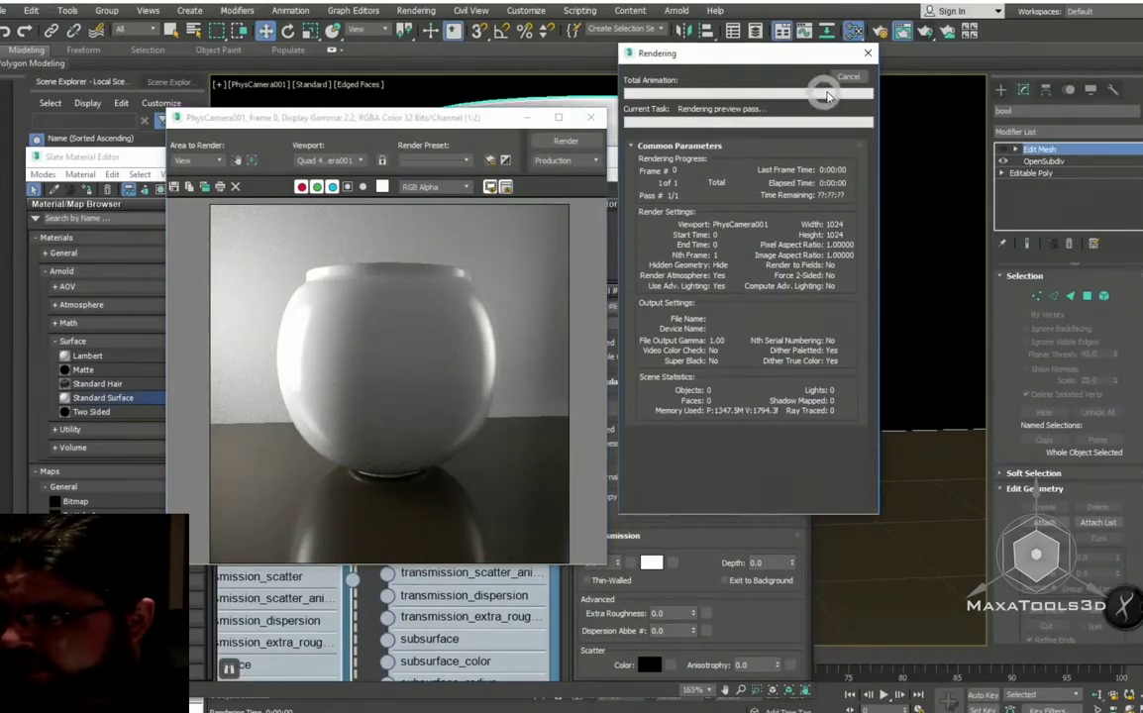
pyautogui.click(844, 77)
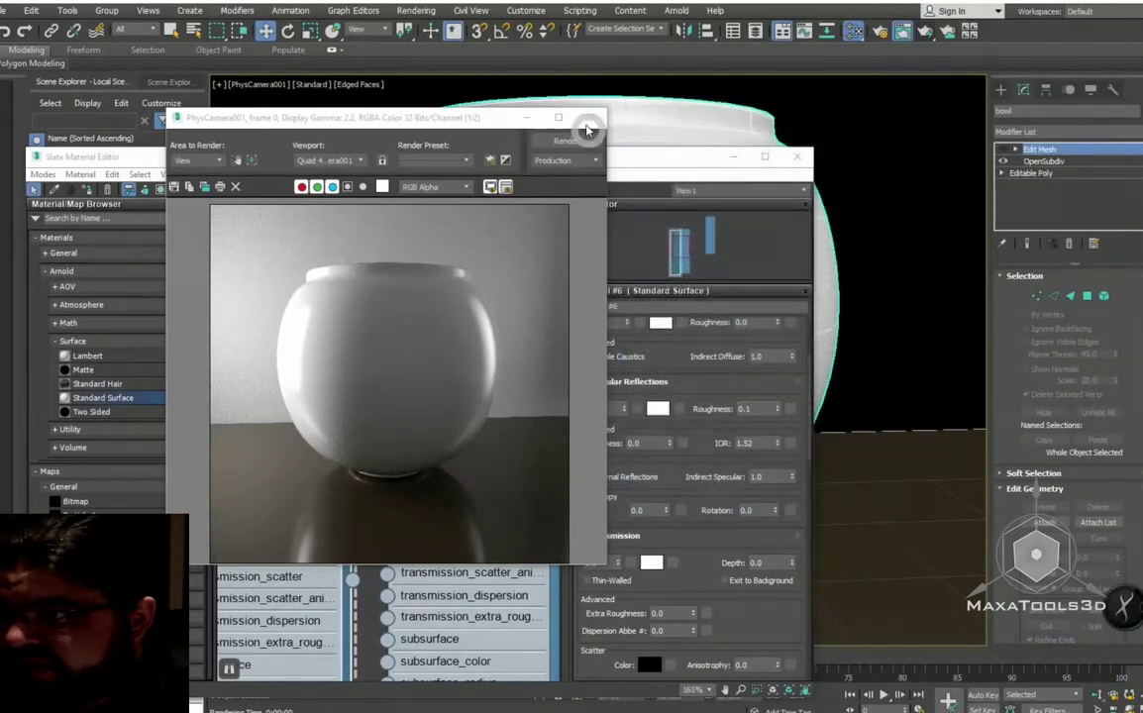
pyautogui.click(591, 116)
pyautogui.click(503, 310)
pyautogui.scroll(-2, 500, 316)
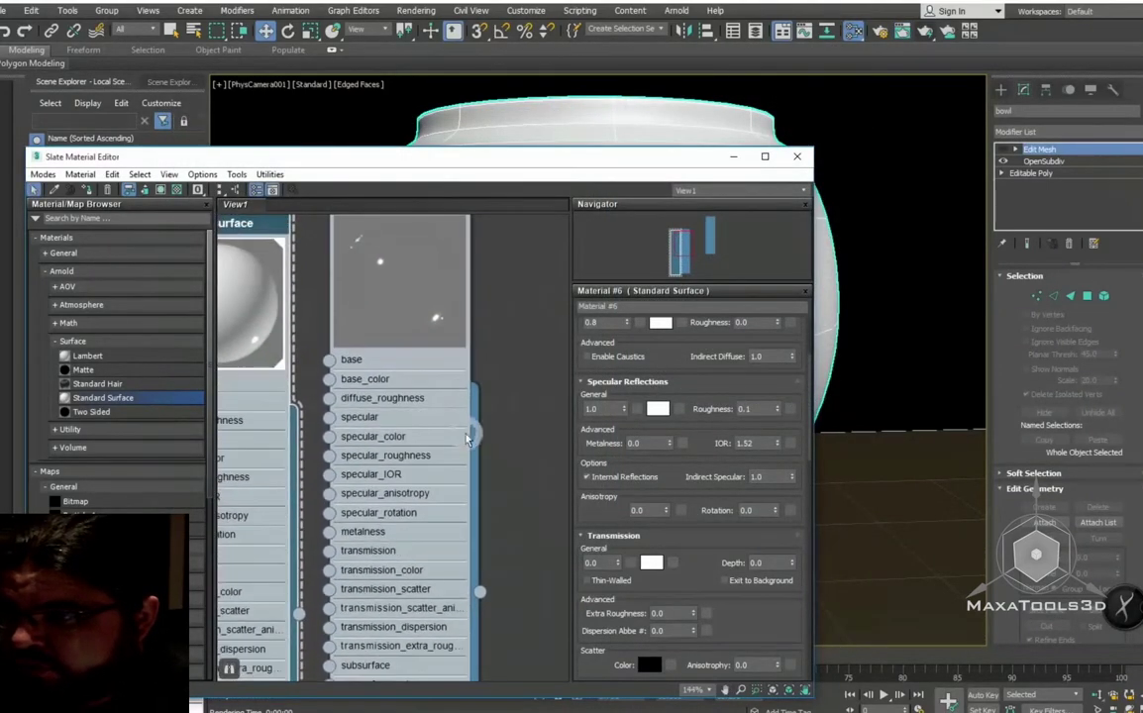
# Step: Delete the extra Material #6 node from the Slate node view
pyautogui.moveTo(550, 536); pyautogui.dragTo(476, 603, button='middle')
pyautogui.moveTo(551, 536); pyautogui.dragTo(541, 407)
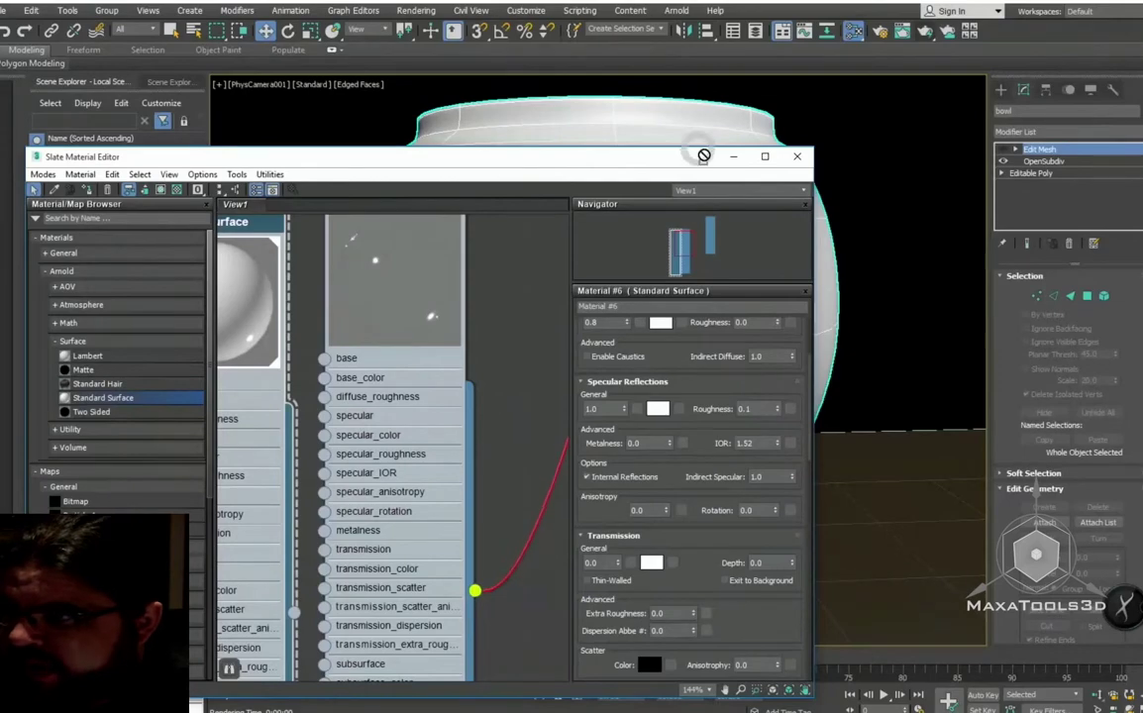
pyautogui.moveTo(341, 331)
pyautogui.mouseDown(button='middle')
pyautogui.moveTo(400, 416)
pyautogui.moveTo(487, 386)
pyautogui.mouseUp(button='middle')
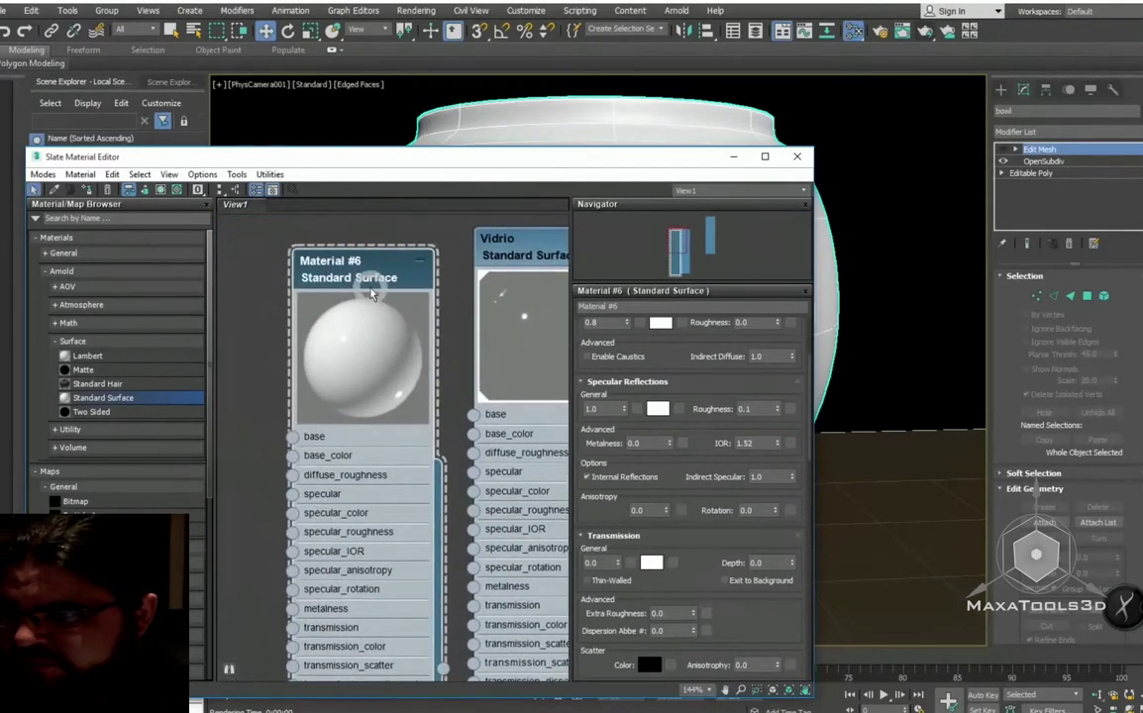
pyautogui.click(319, 275)
pyautogui.press('Delete')
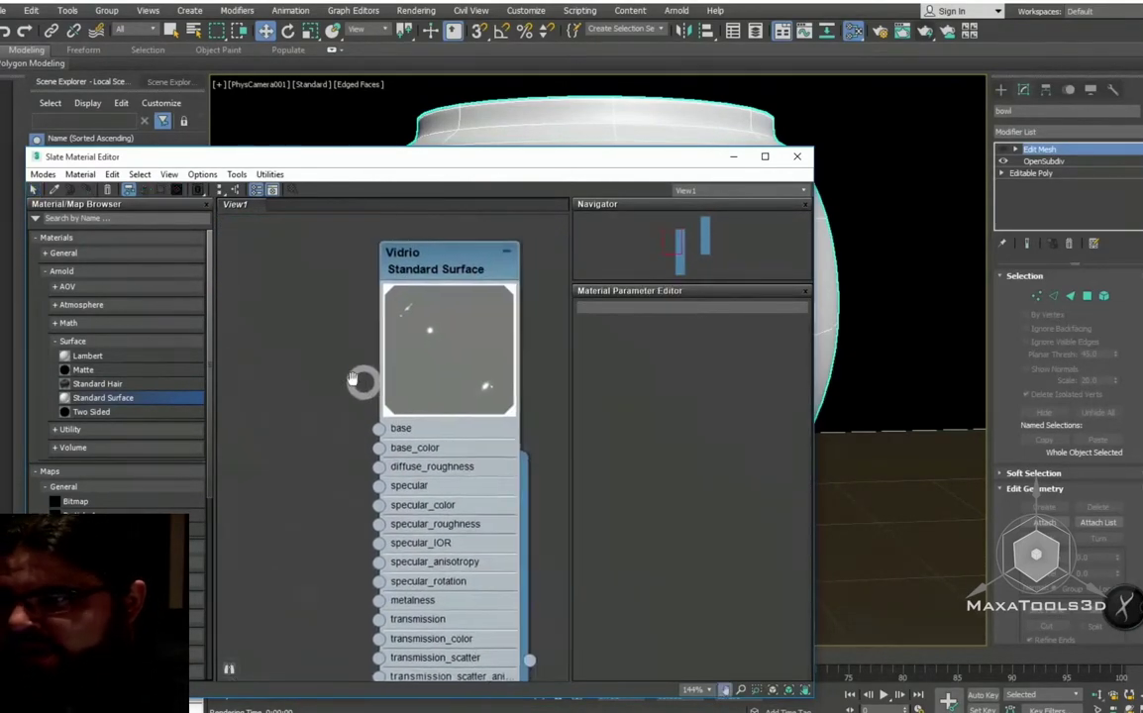
# Step: Show the Vidrio material's parameters: specular roughness 0.1, IOR 1.52, transmission 1.0
pyautogui.moveTo(559, 375)
pyautogui.mouseDown(button='middle')
pyautogui.moveTo(416, 374)
pyautogui.moveTo(466, 358)
pyautogui.moveTo(489, 467)
pyautogui.mouseUp(button='middle')
pyautogui.doubleClick(417, 342)
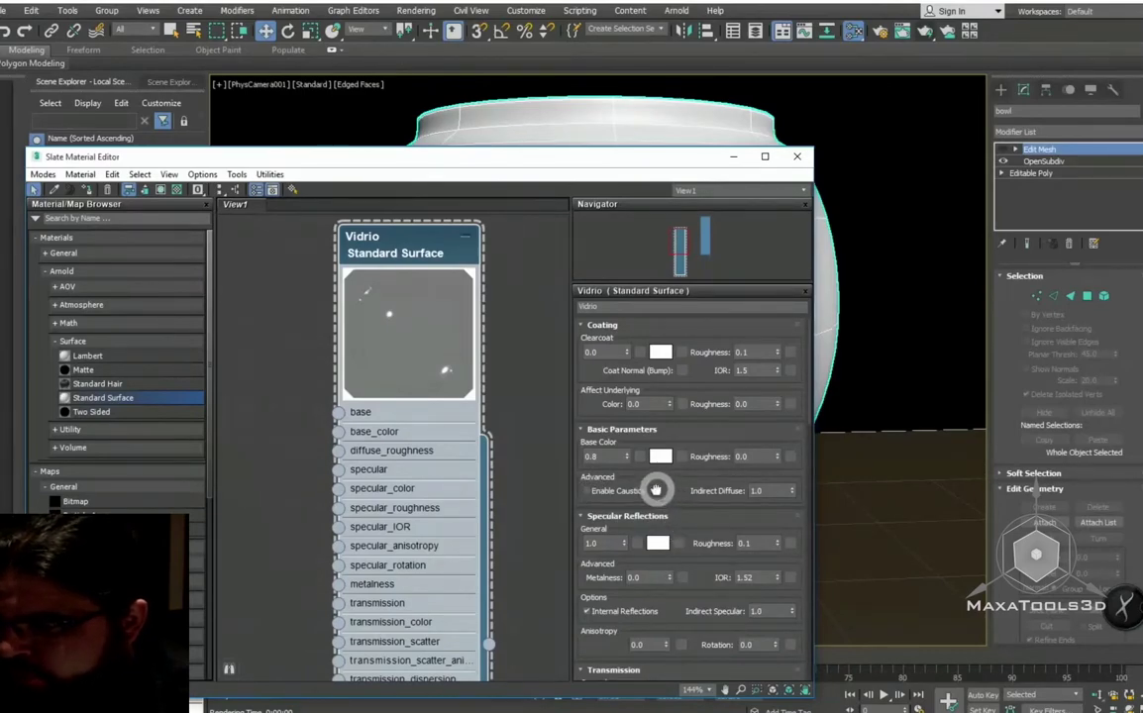
pyautogui.moveTo(655, 489); pyautogui.dragTo(584, 428)
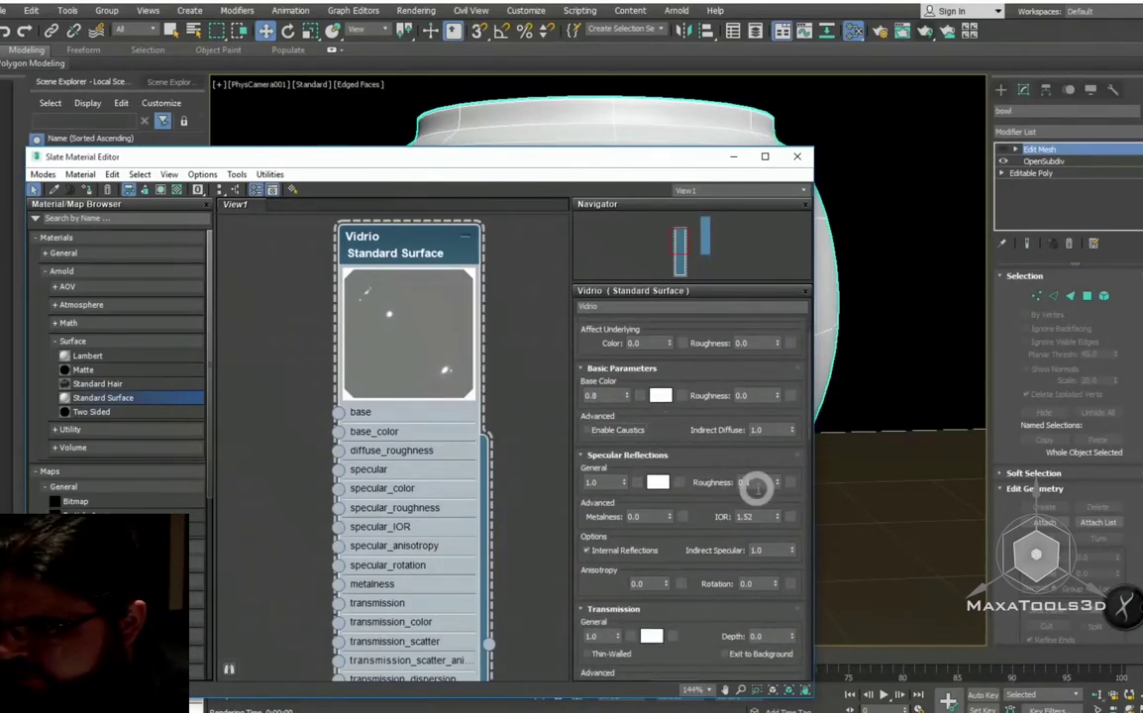
pyautogui.moveTo(436, 374); pyautogui.dragTo(450, 388, button='middle')
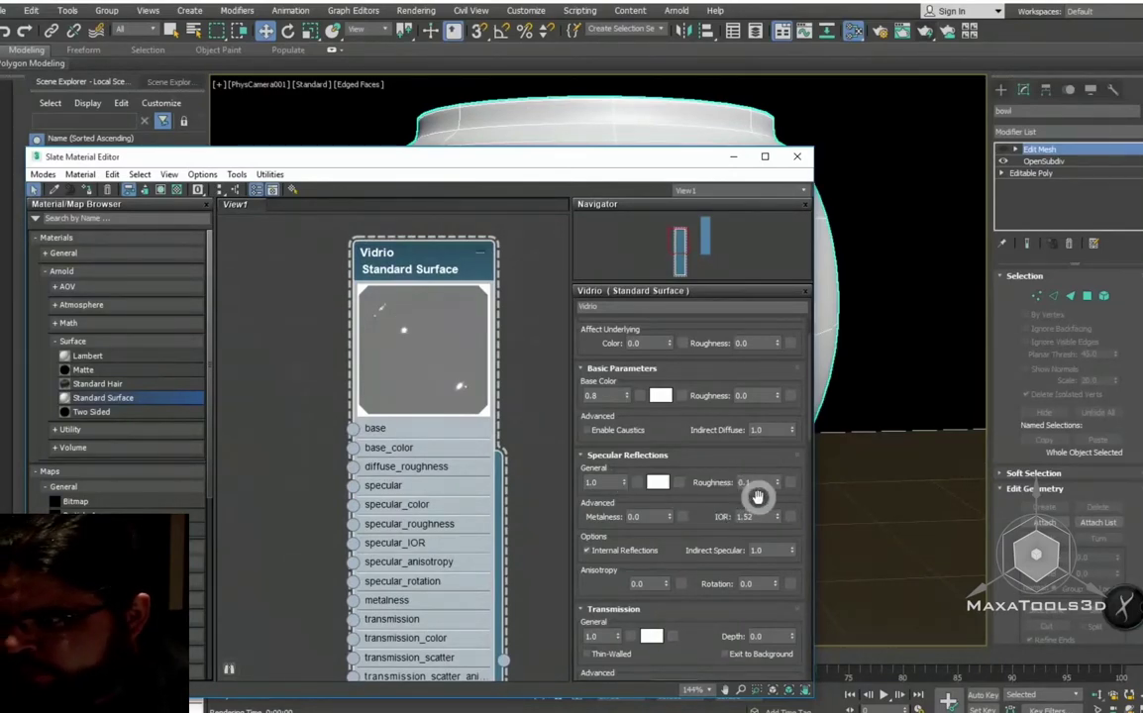
# Step: Change Vidrio's specular roughness from 0.1 to 0 for perfectly smooth glass
pyautogui.doubleClick(758, 482)
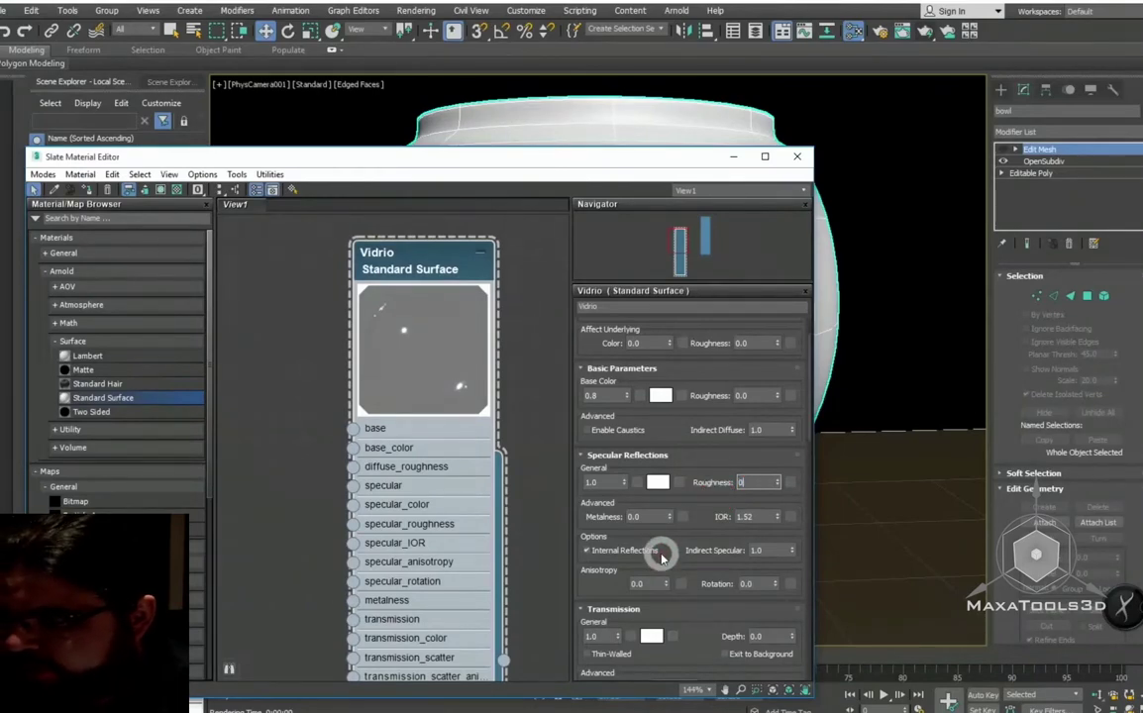
pyautogui.click(413, 304)
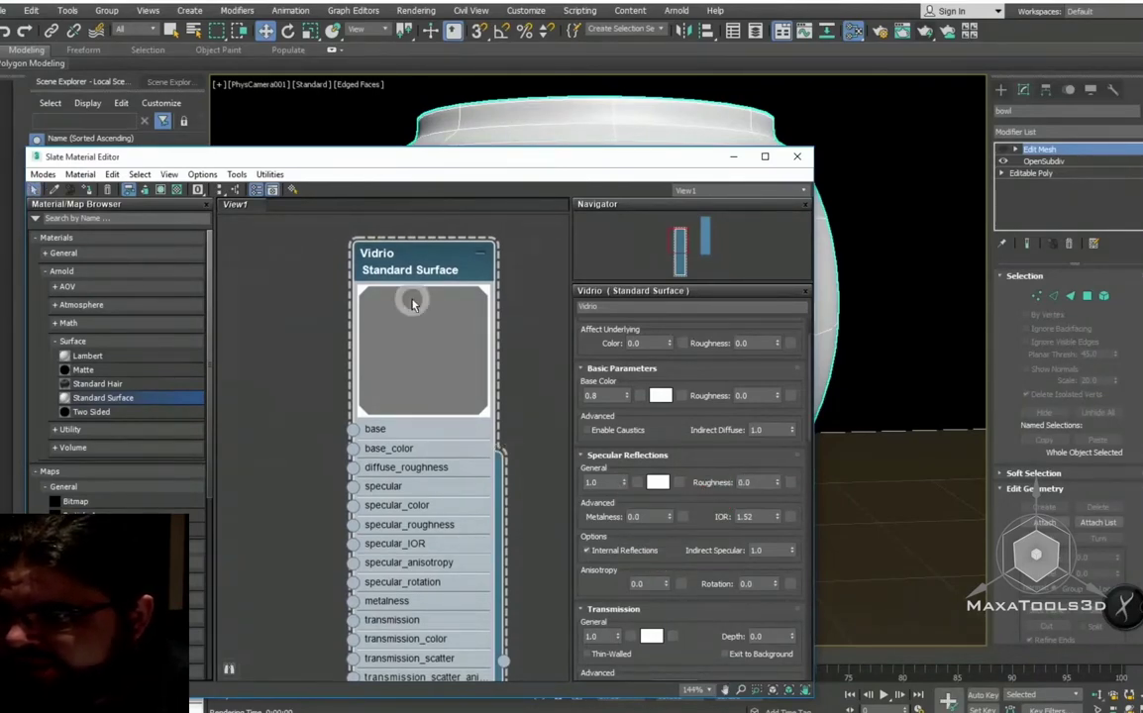
pyautogui.moveTo(448, 470); pyautogui.dragTo(424, 430, button='middle')
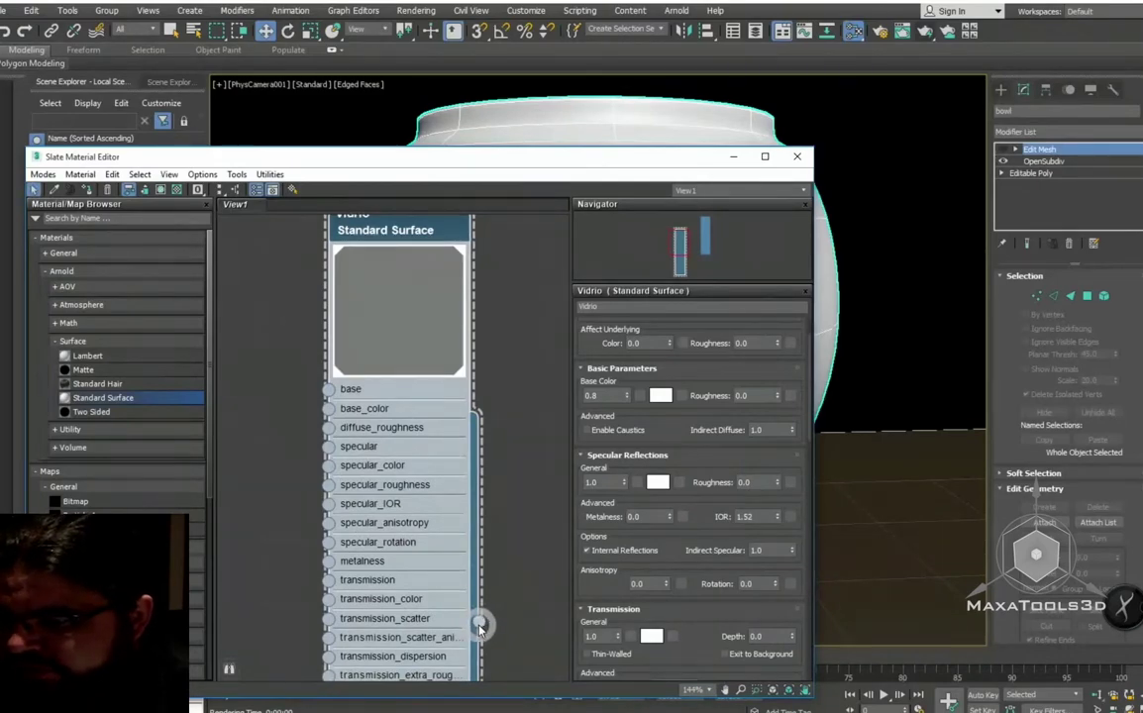
pyautogui.moveTo(480, 626); pyautogui.dragTo(569, 106)
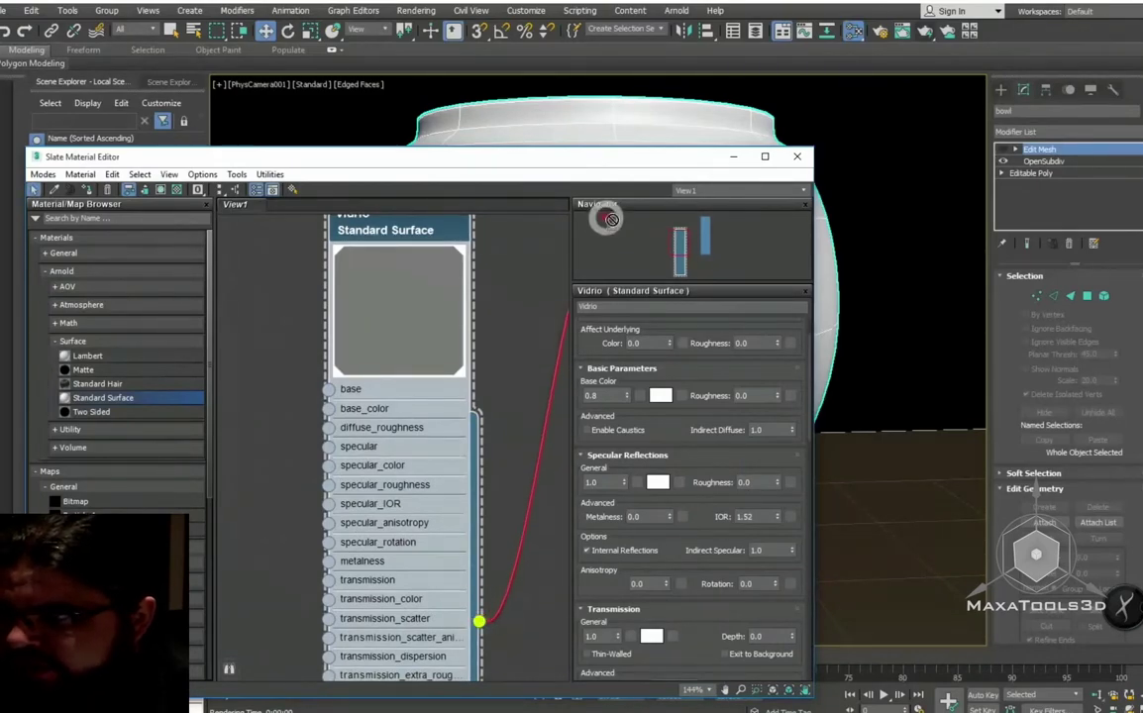
# Step: Start an Arnold production render of the camera view with the smoother glass bowl
pyautogui.click(926, 36)
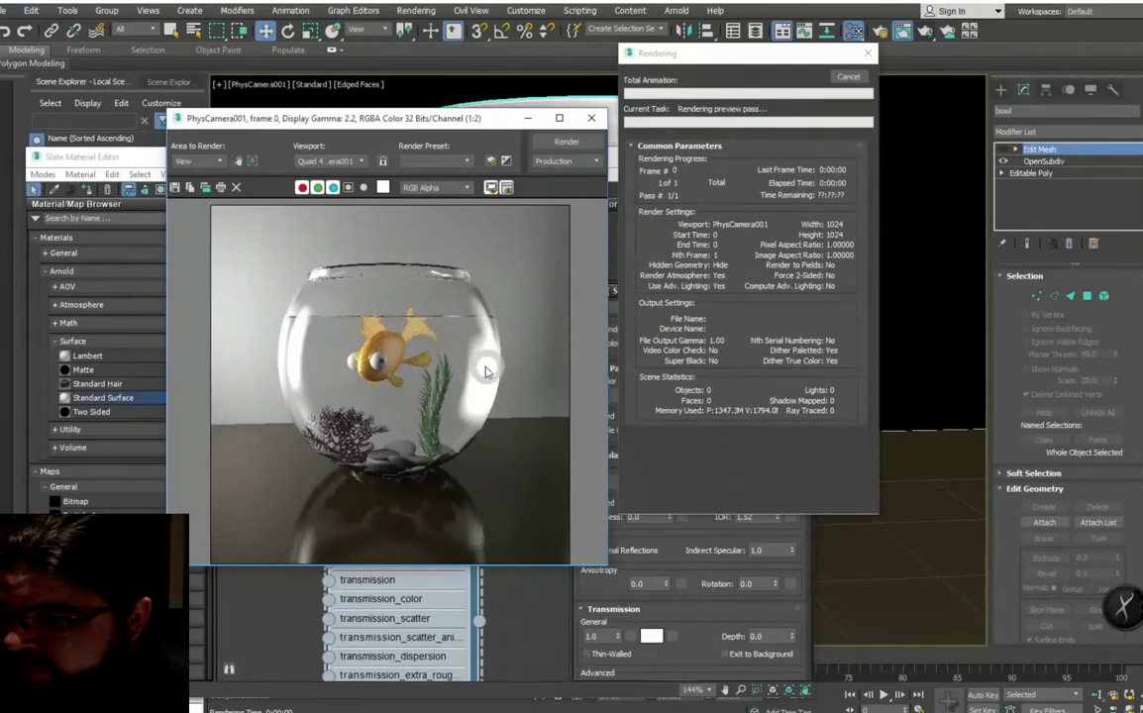
# Step: Close the render progress and frame windows, then select Vidrio's Base Color weight value
pyautogui.click(849, 79)
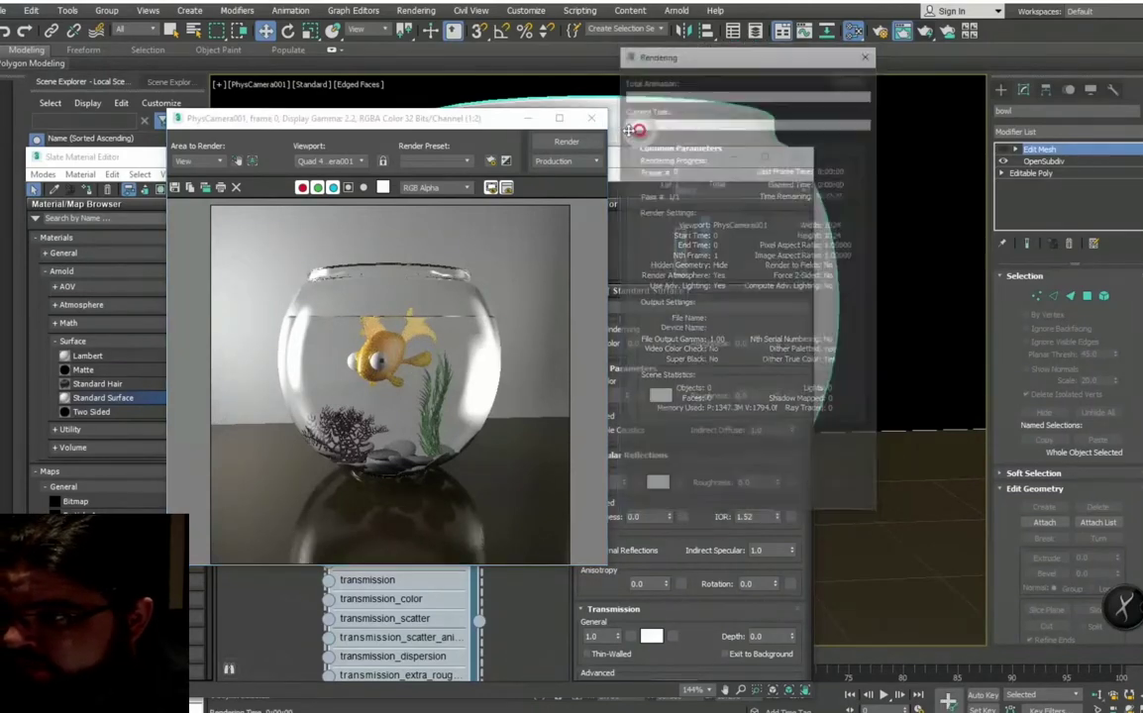
pyautogui.click(591, 117)
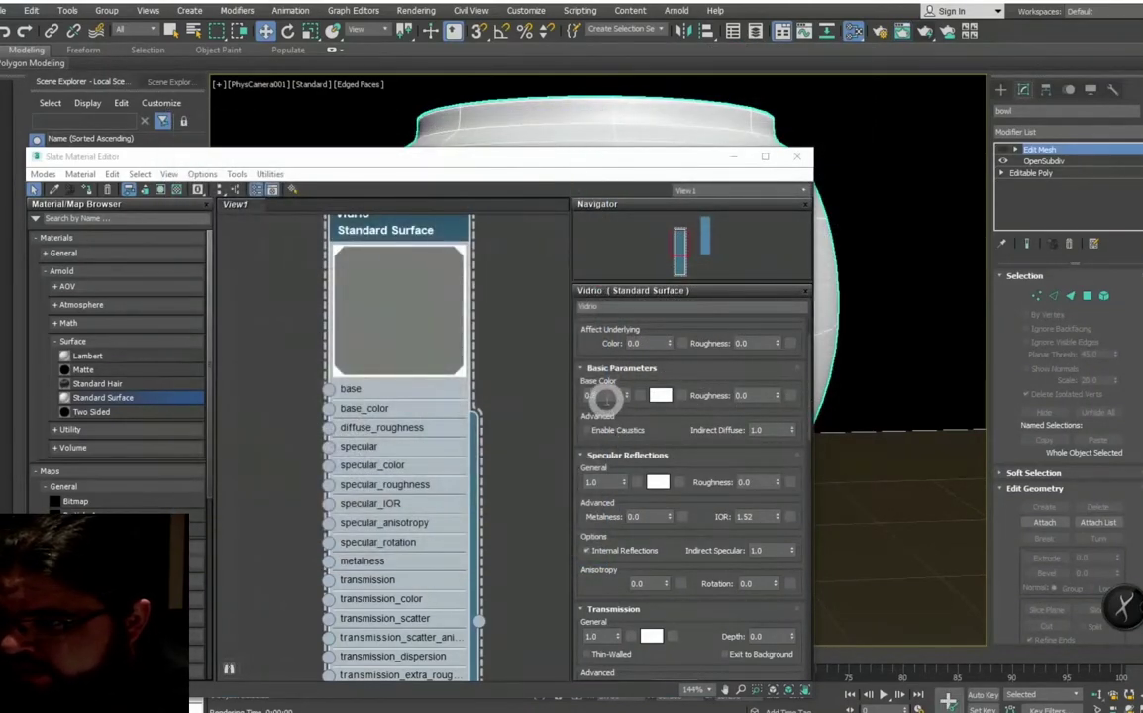
pyautogui.doubleClick(601, 395)
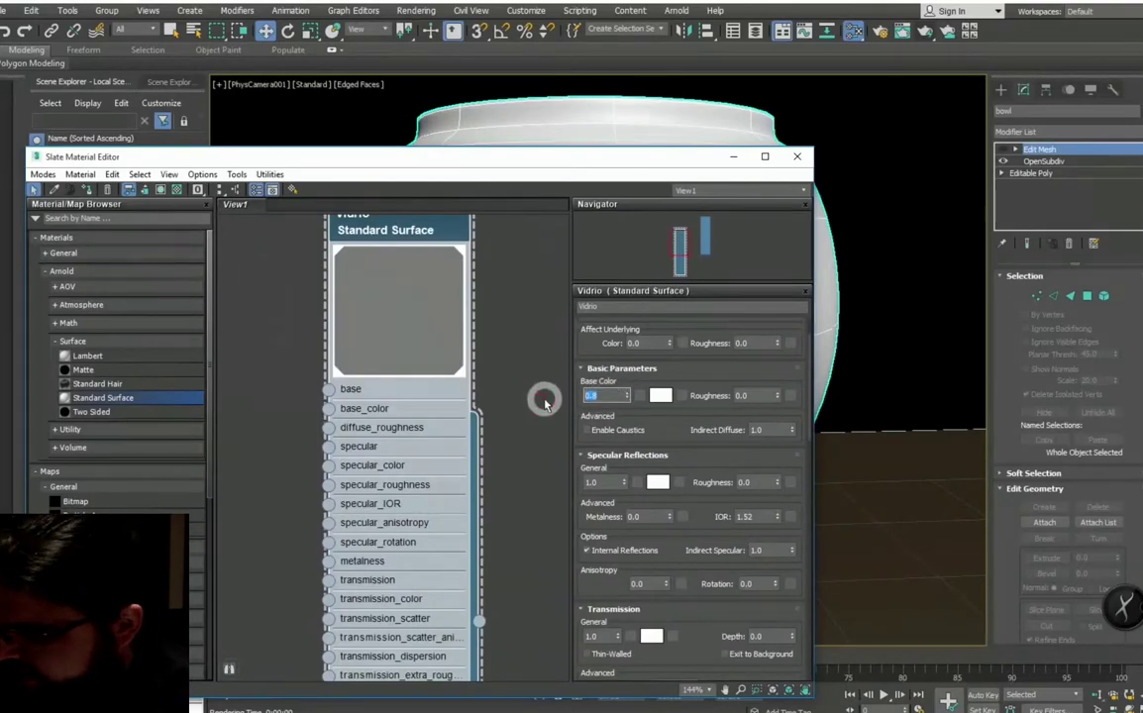
pyautogui.click(600, 399)
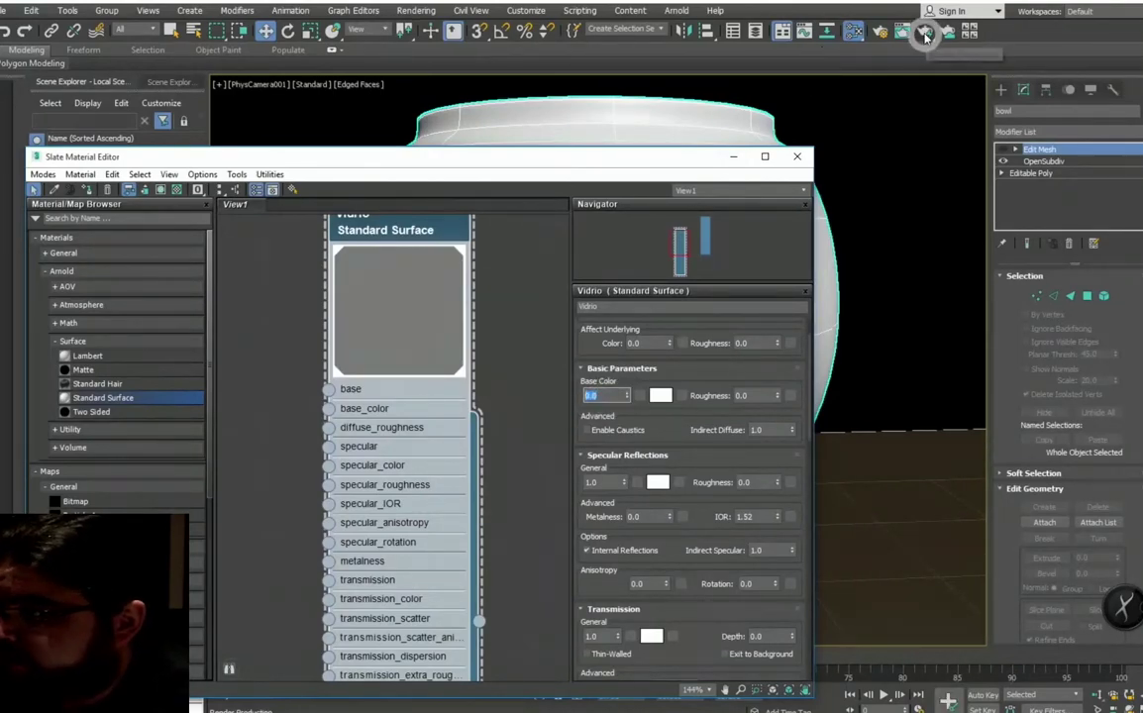
# Step: Re-render the scene with Shift+Q, then close the preview and cancel the render
pyautogui.hotkey('shift', 'q')
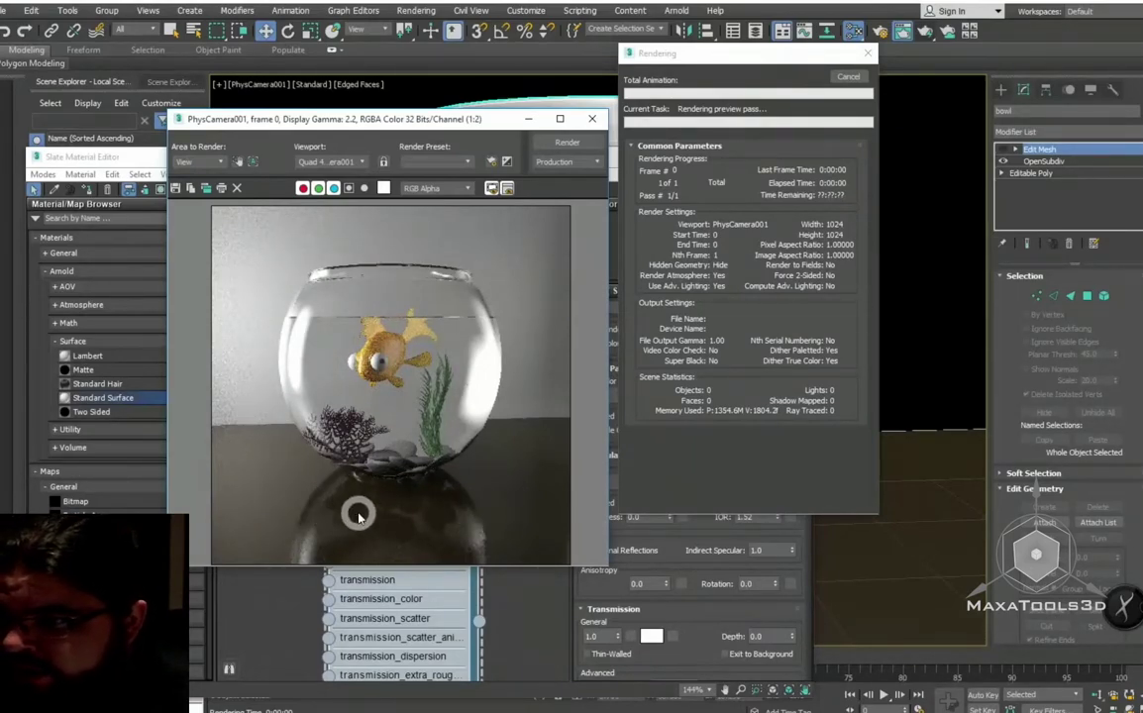
pyautogui.click(597, 122)
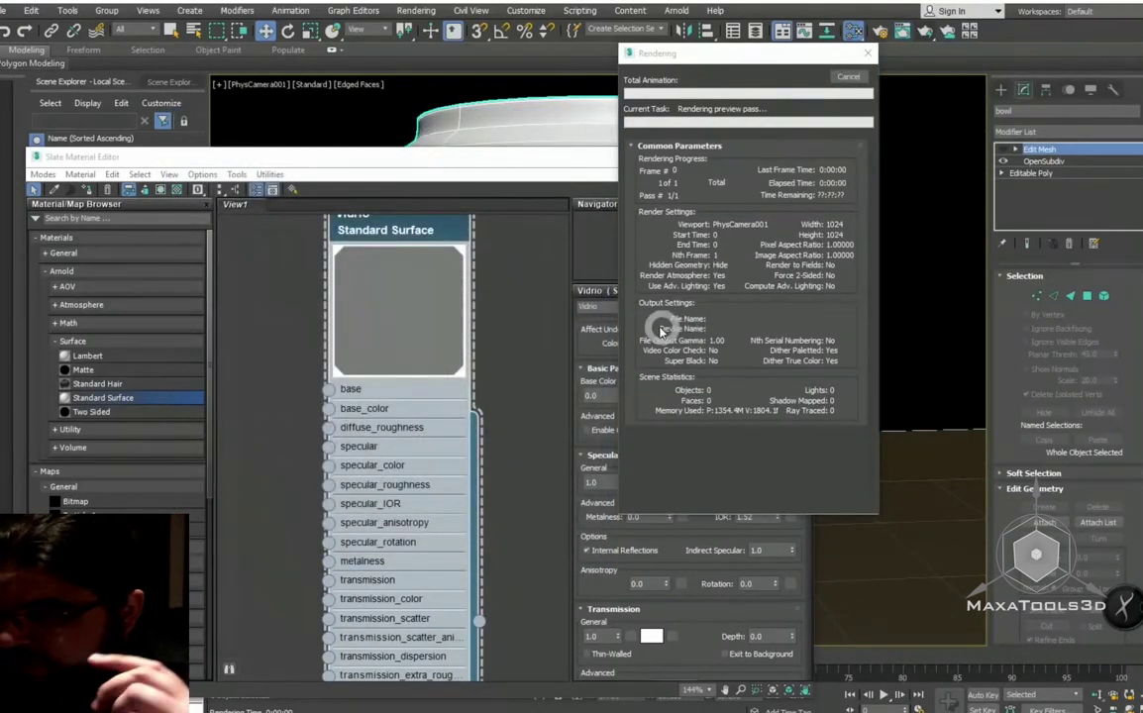
pyautogui.click(849, 76)
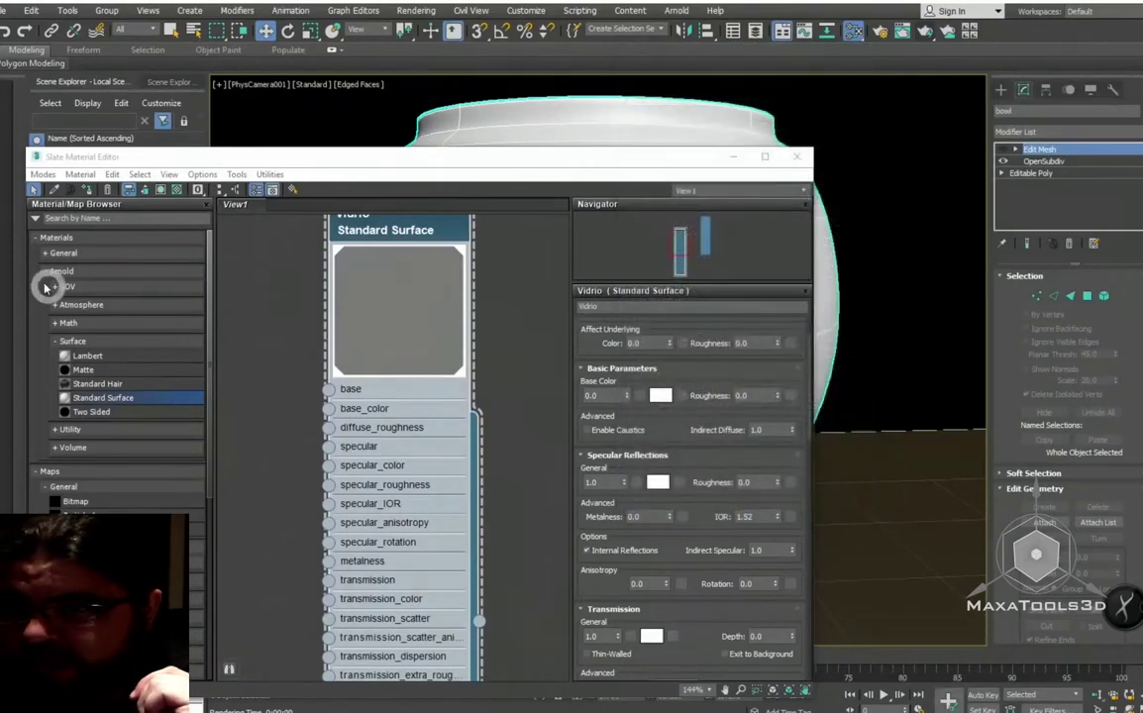
# Step: Place the Table material node beside Vidrio and show its parameters
pyautogui.click(54, 189)
pyautogui.click(880, 532)
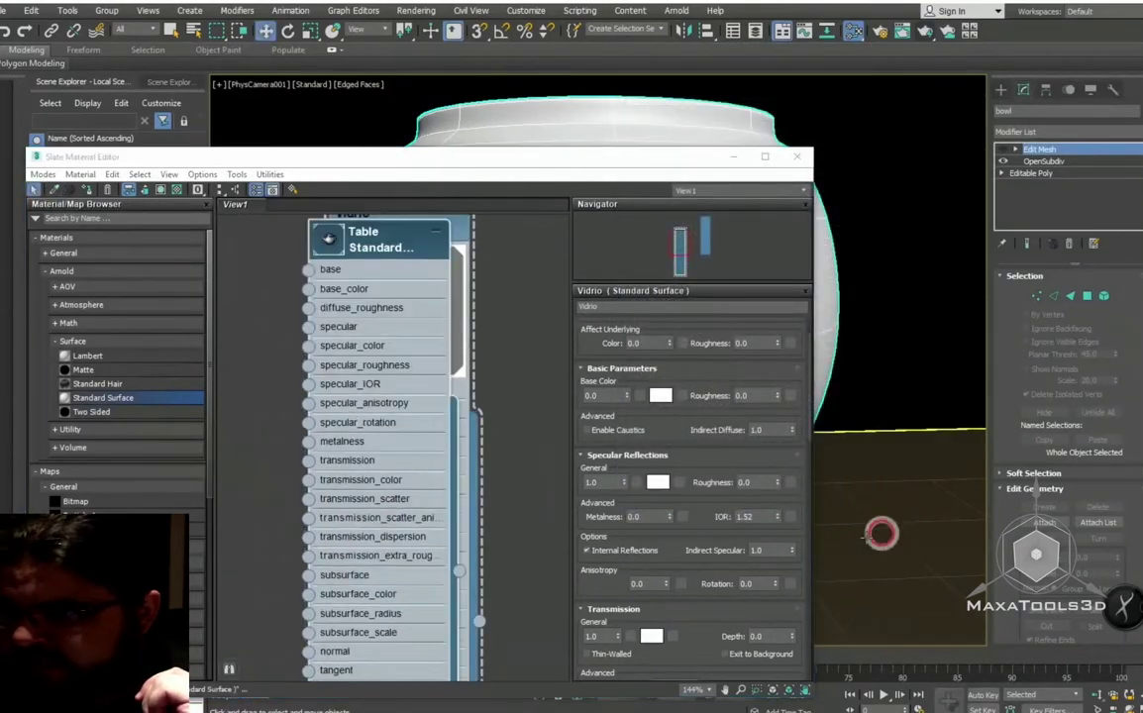
pyautogui.moveTo(422, 429); pyautogui.dragTo(359, 244)
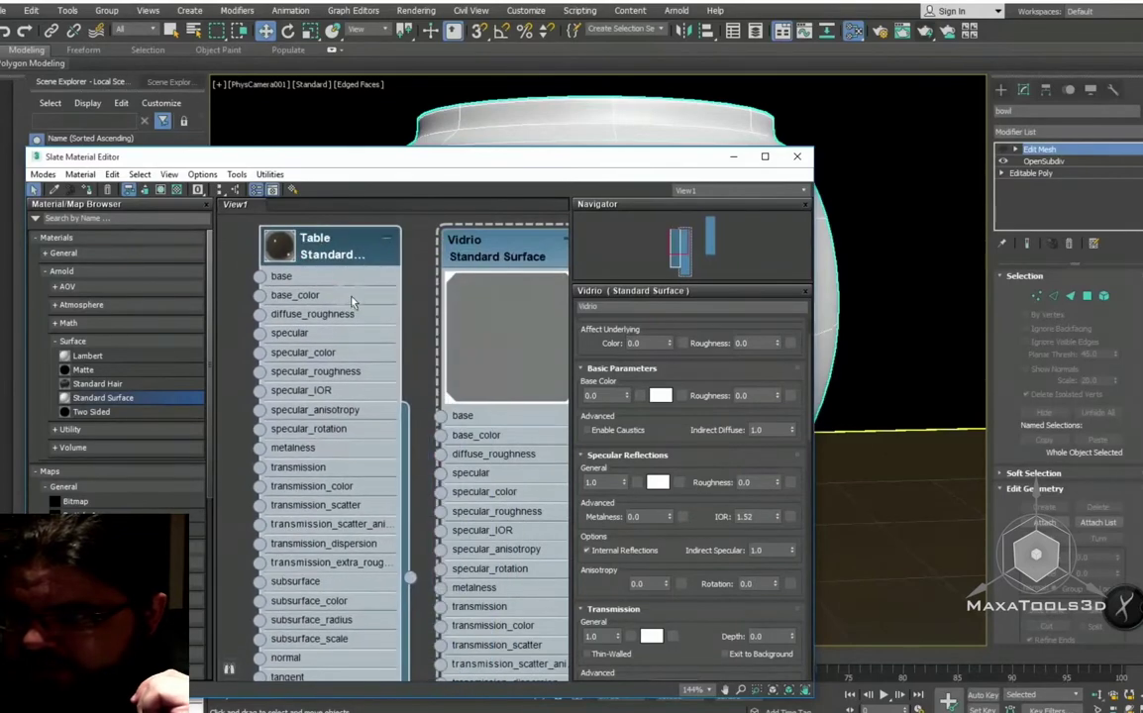
pyautogui.click(360, 244)
pyautogui.moveTo(467, 550); pyautogui.dragTo(459, 518, button='middle')
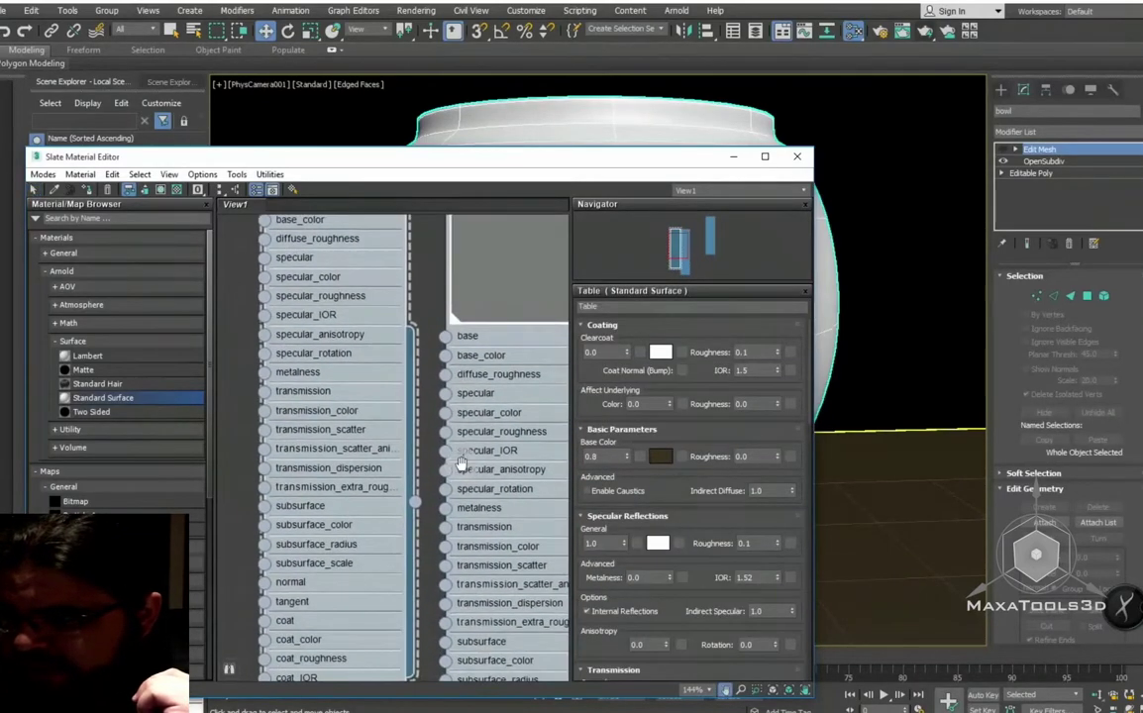
# Step: Set the Table material's specular weight to 0.0, checking its enlarged preview sphere
pyautogui.click(608, 545)
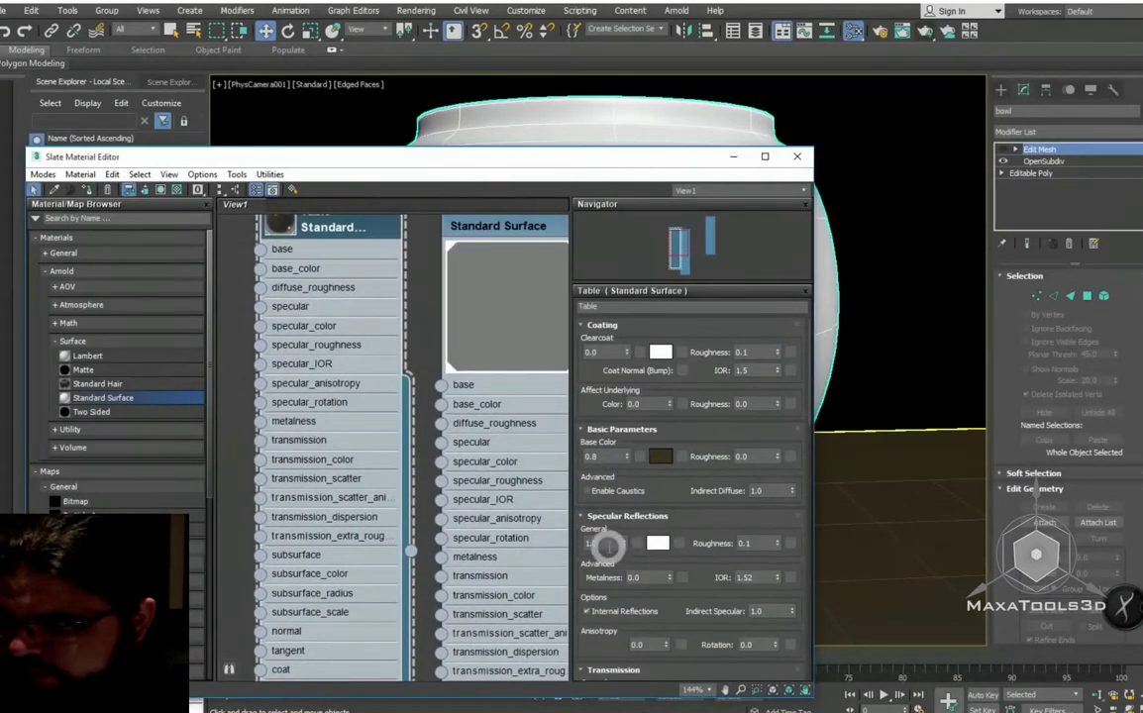
pyautogui.doubleClick(269, 255)
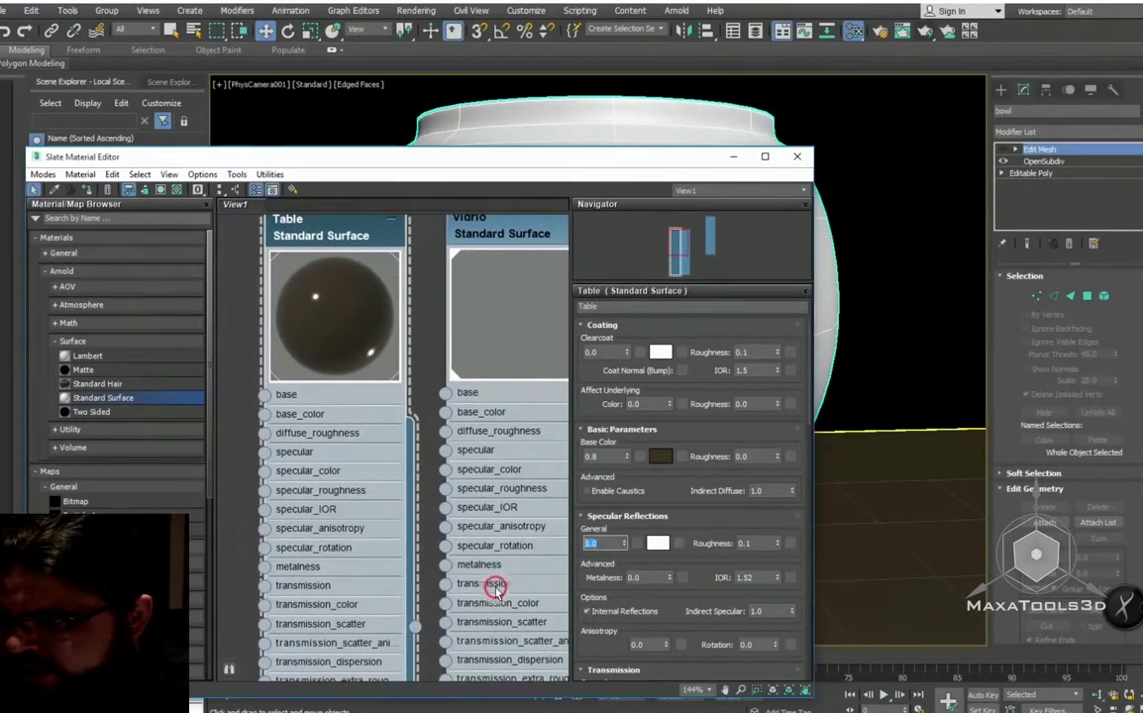
pyautogui.click(661, 357)
pyautogui.click(668, 455)
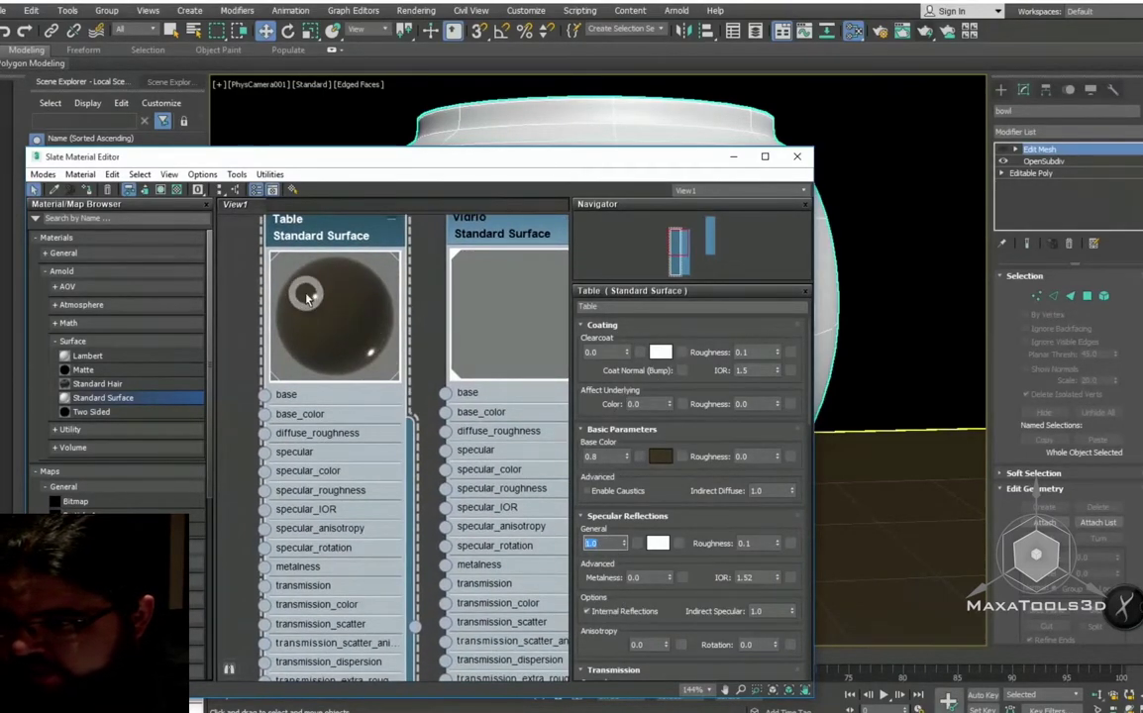
pyautogui.moveTo(307, 299); pyautogui.dragTo(338, 332)
pyautogui.click(606, 541)
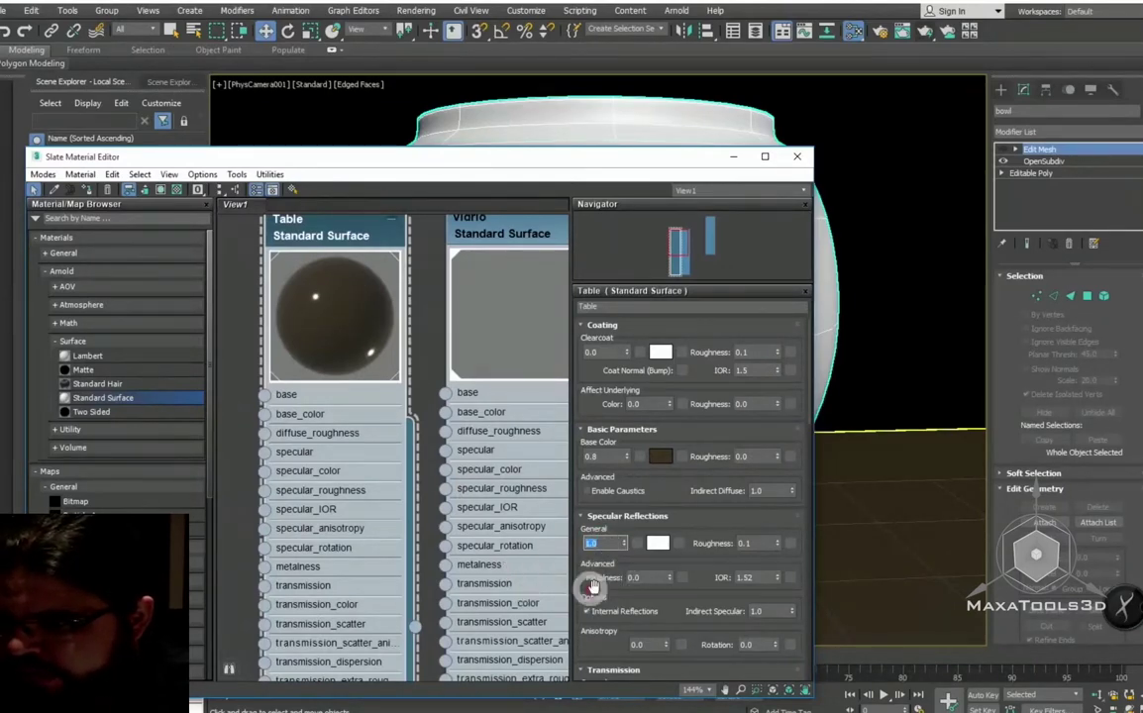
pyautogui.click(758, 542)
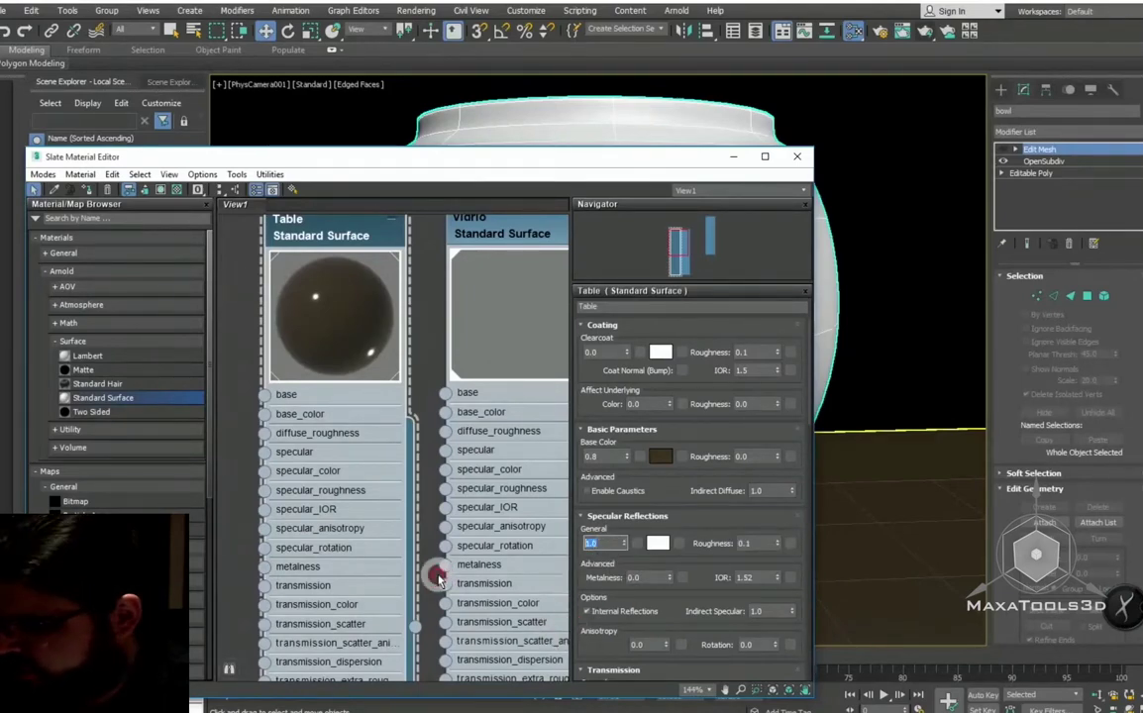
pyautogui.hotkey('shift', 'Tab')
pyautogui.write('0')
pyautogui.press('Return')
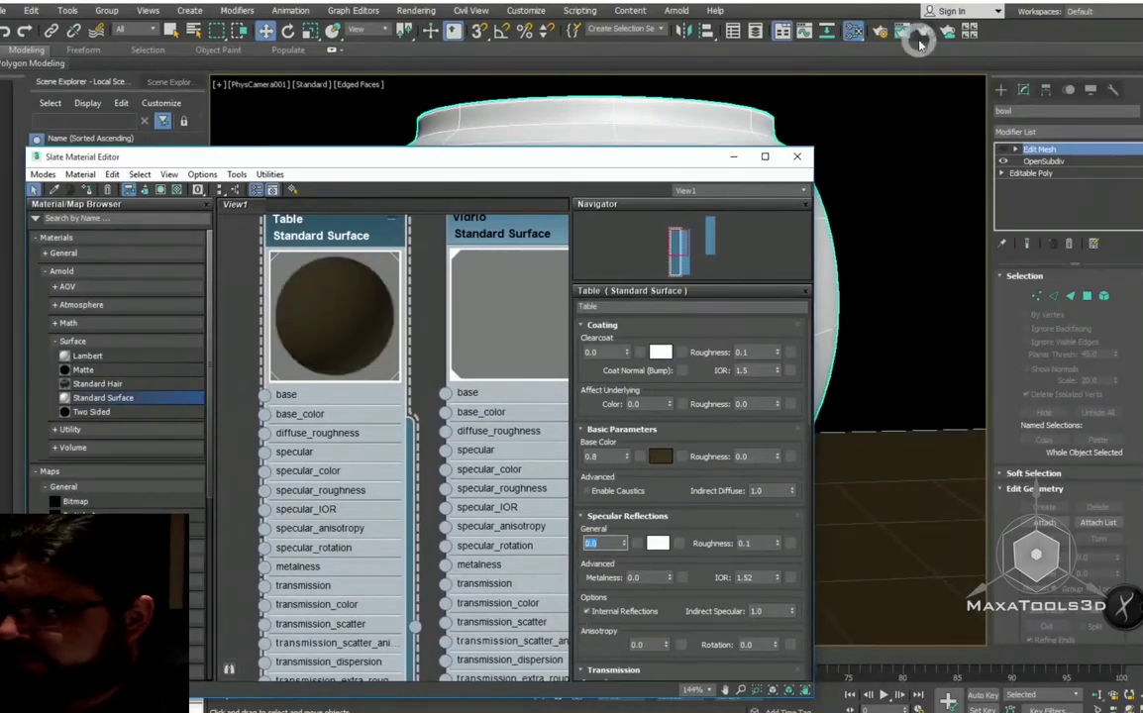
# Step: Render the scene with the non-reflective table, cancel and close it, then restore Table specular weight 1.0
pyautogui.click(902, 30)
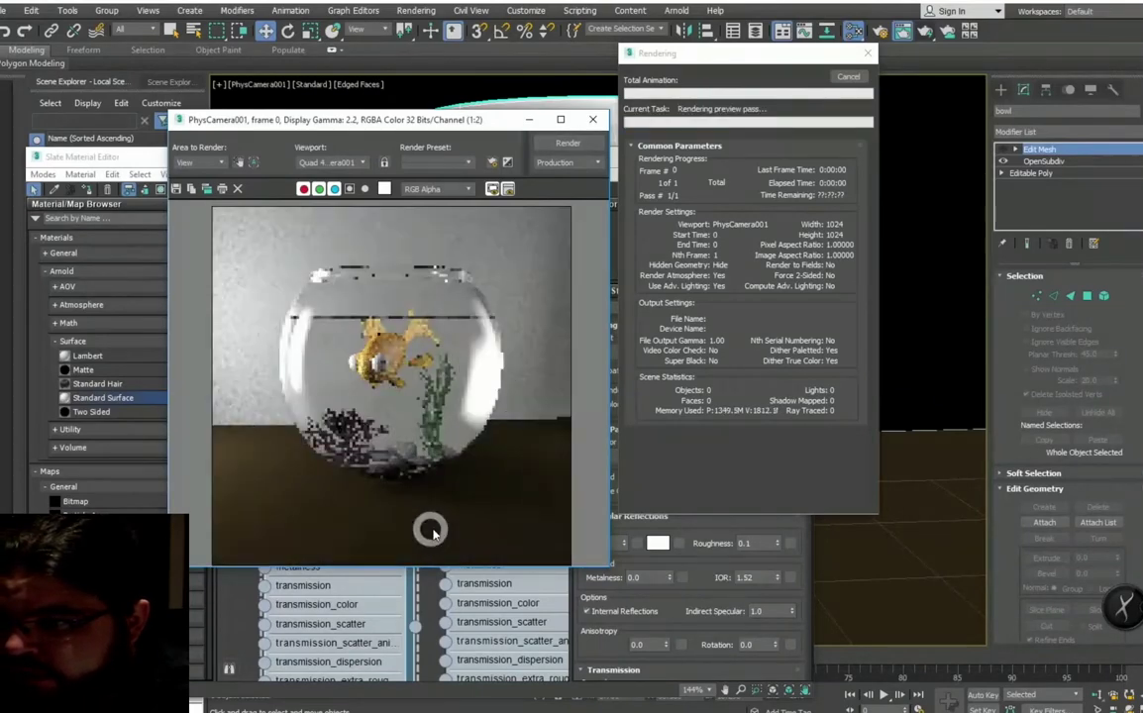
pyautogui.click(848, 79)
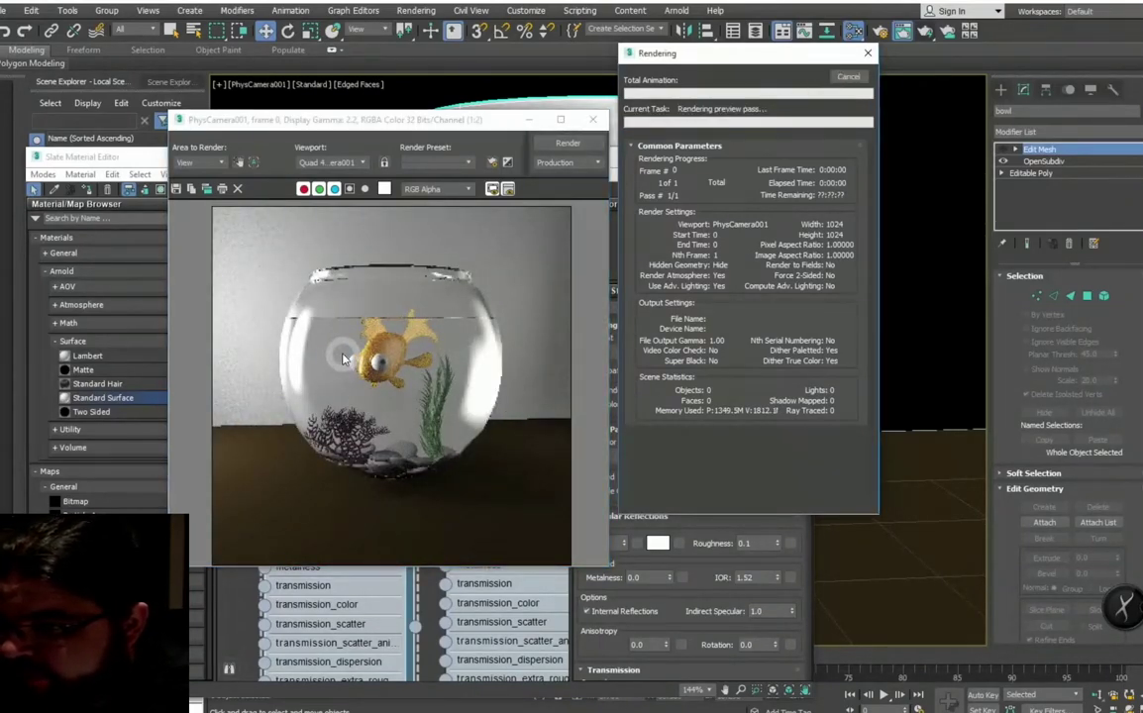
pyautogui.click(850, 79)
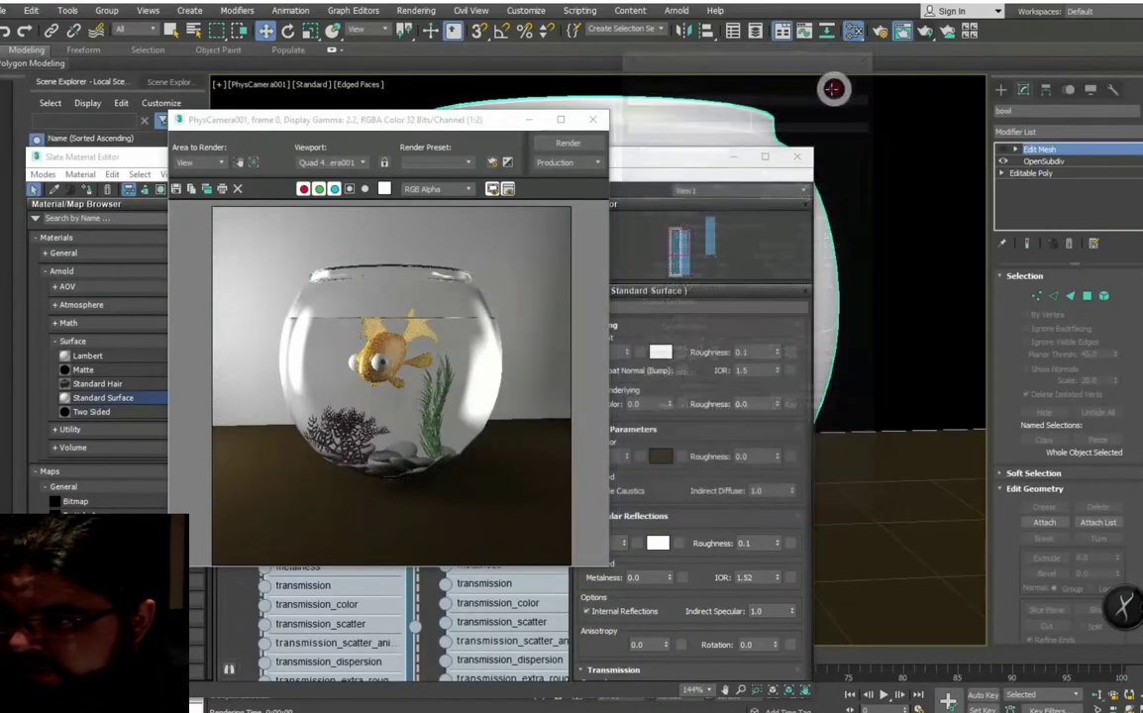
pyautogui.click(593, 119)
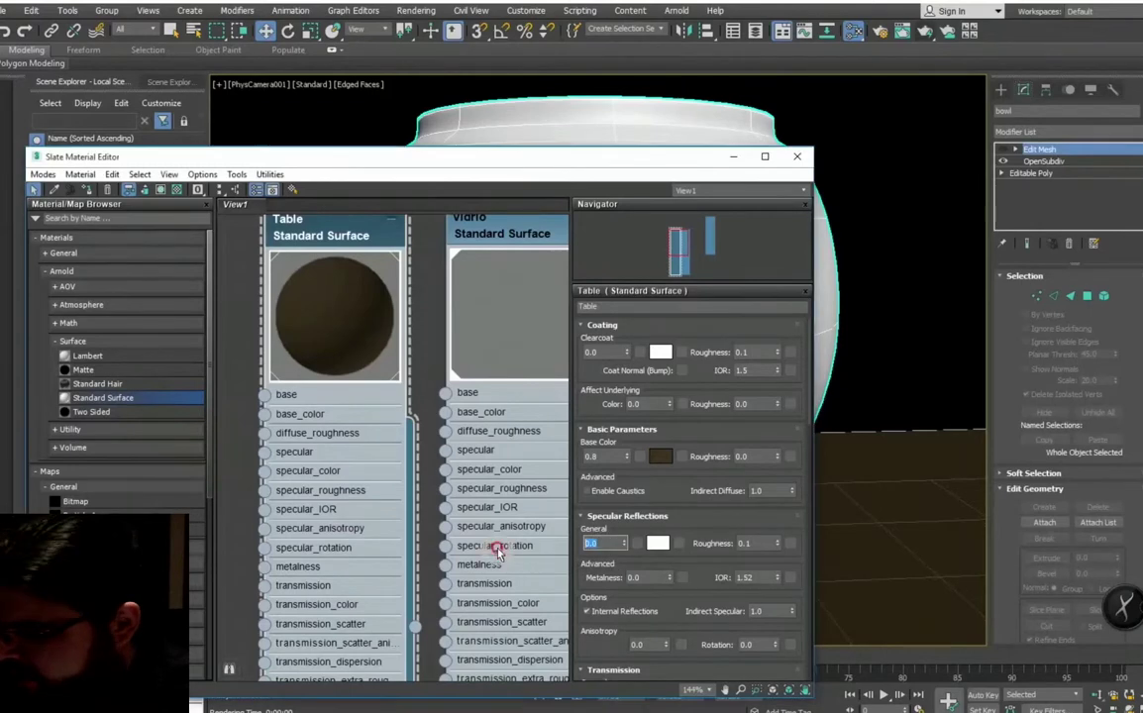
pyautogui.write('1')
pyautogui.press('Return')
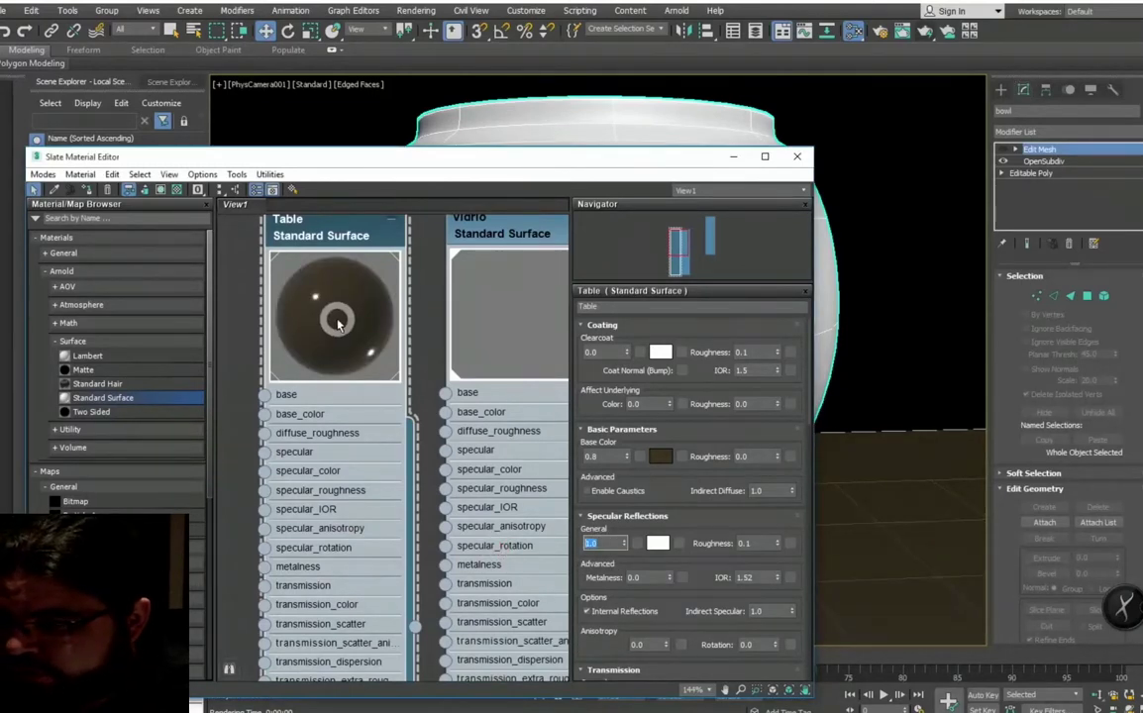
# Step: Open the Arnold Learning Scenes page in Chrome and scroll down the scene thumbnails
pyautogui.click(368, 707)
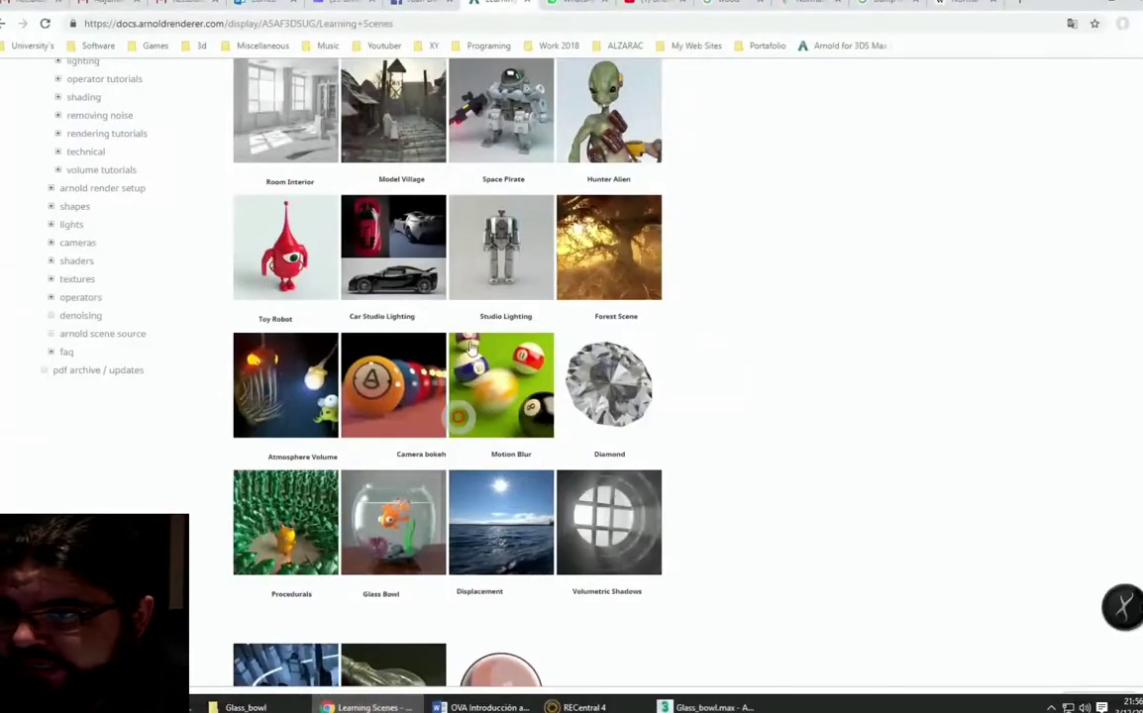
pyautogui.scroll(3, 267, 396)
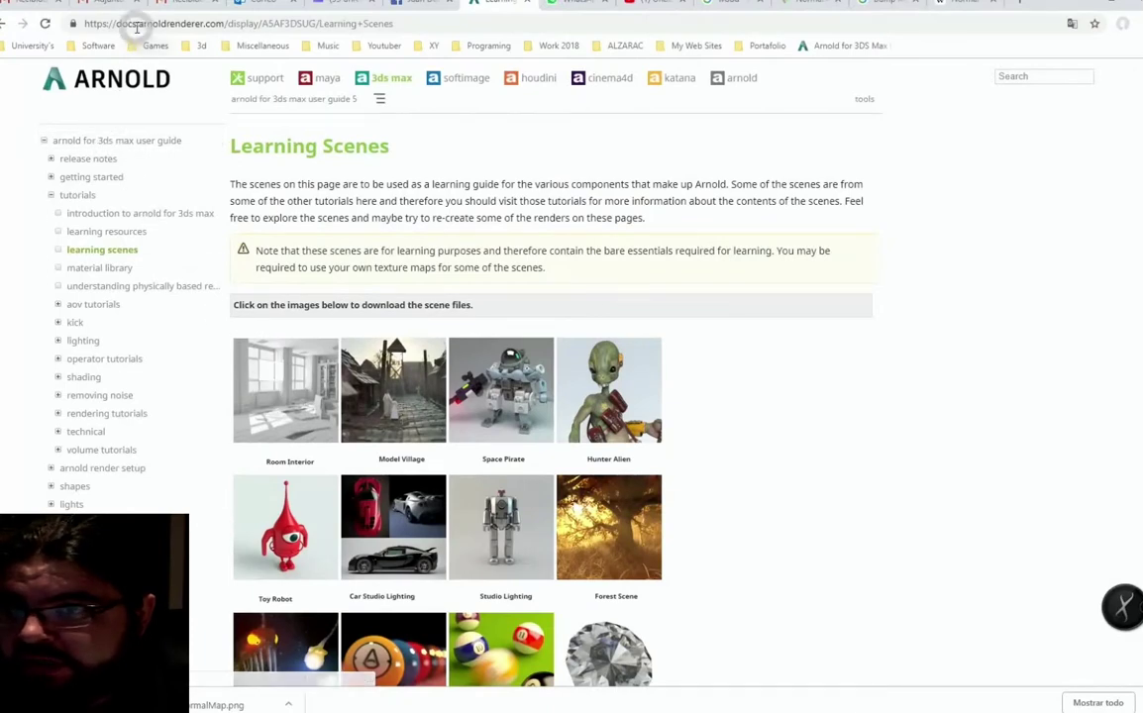
pyautogui.click(100, 22)
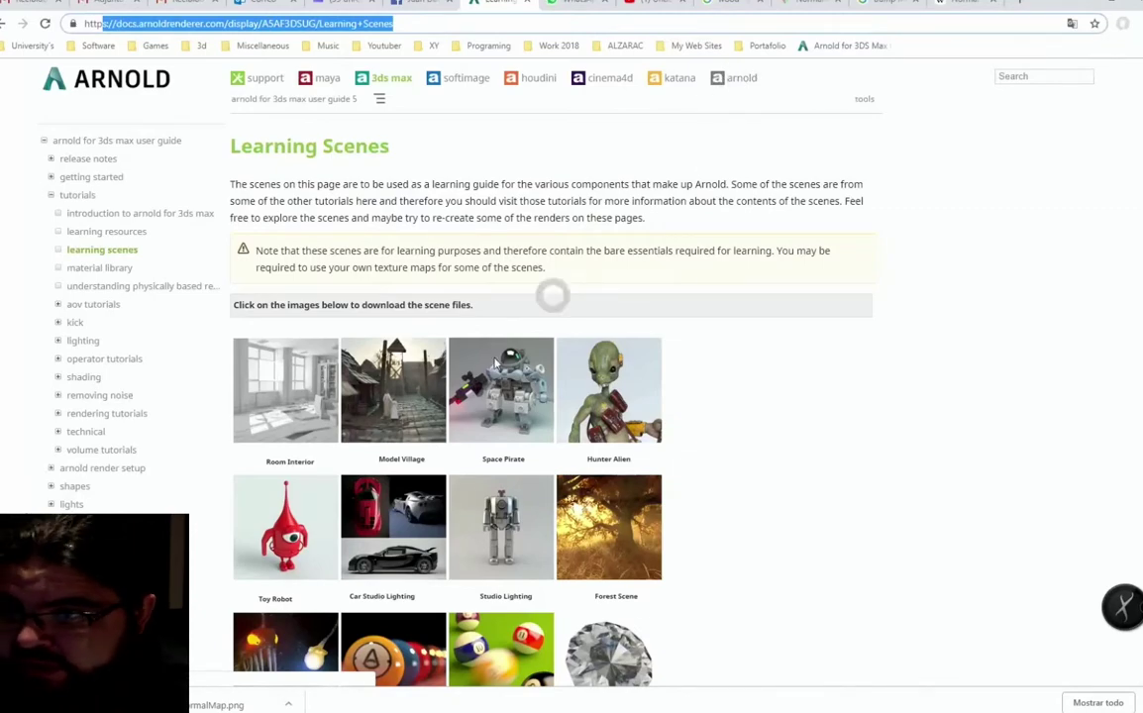
pyautogui.scroll(-2, 297, 405)
pyautogui.scroll(-2, 356, 376)
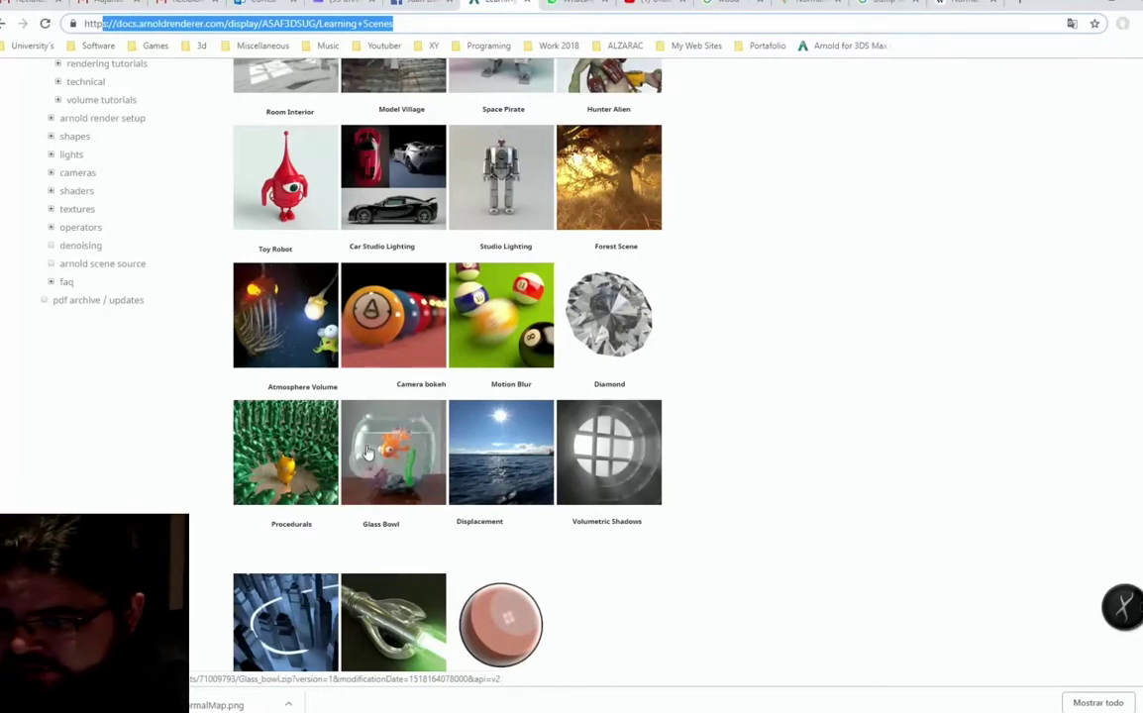
# Step: Select the Glass Bowl learning scene, browse the page, then return to 3ds Max
pyautogui.click(365, 510)
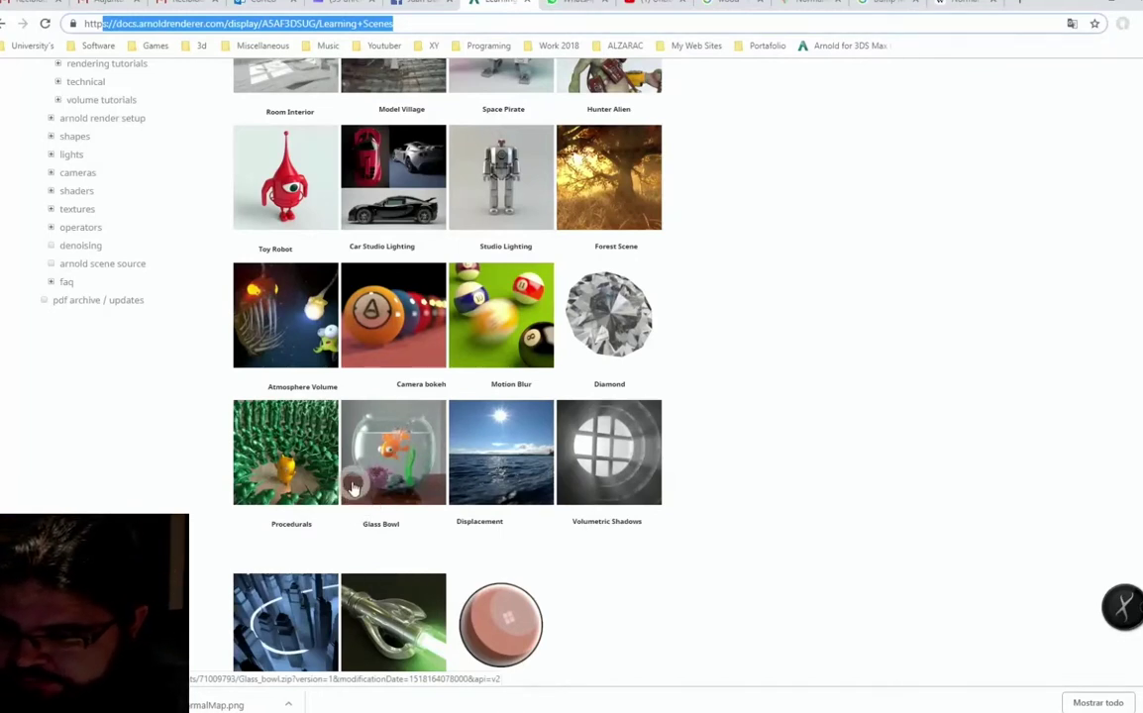
pyautogui.click(385, 514)
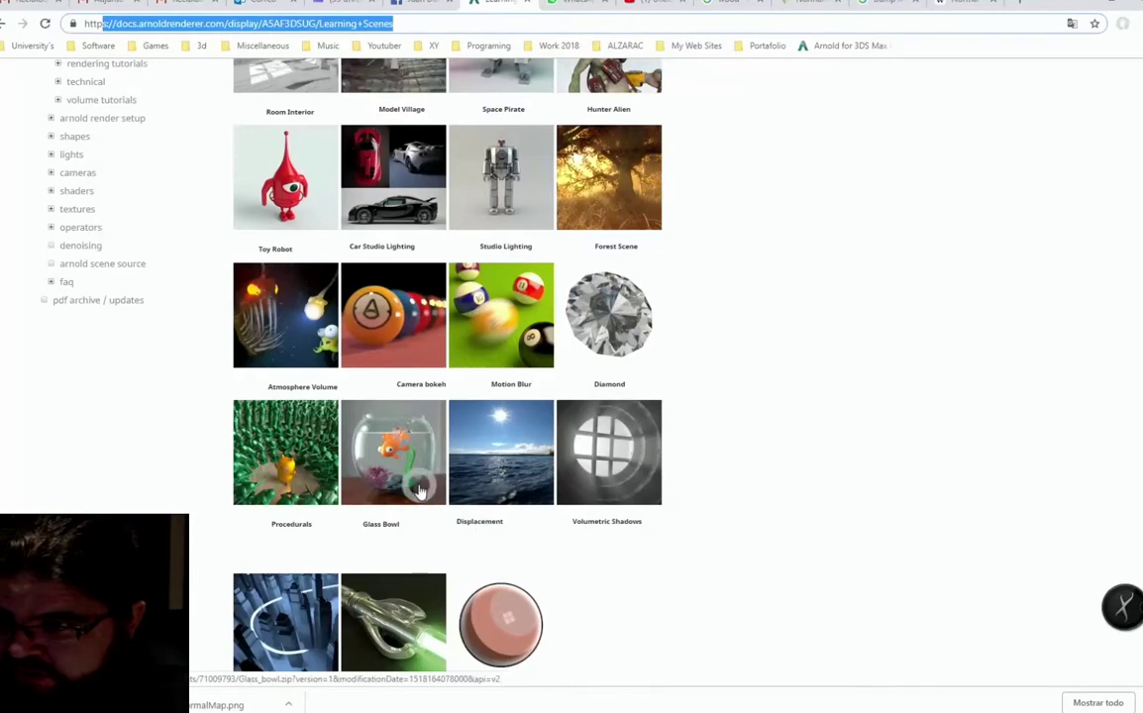
pyautogui.scroll(2, 428, 466)
pyautogui.scroll(2, 434, 490)
pyautogui.scroll(-2, 435, 497)
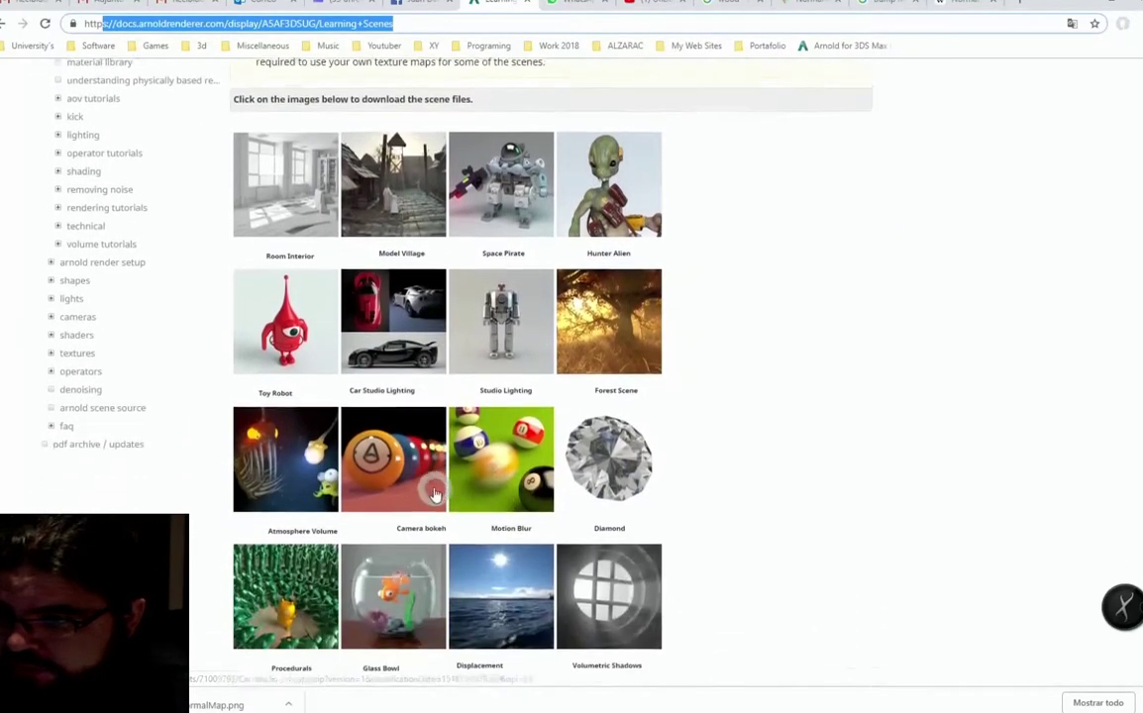
pyautogui.scroll(-1, 432, 473)
pyautogui.scroll(-1, 432, 473)
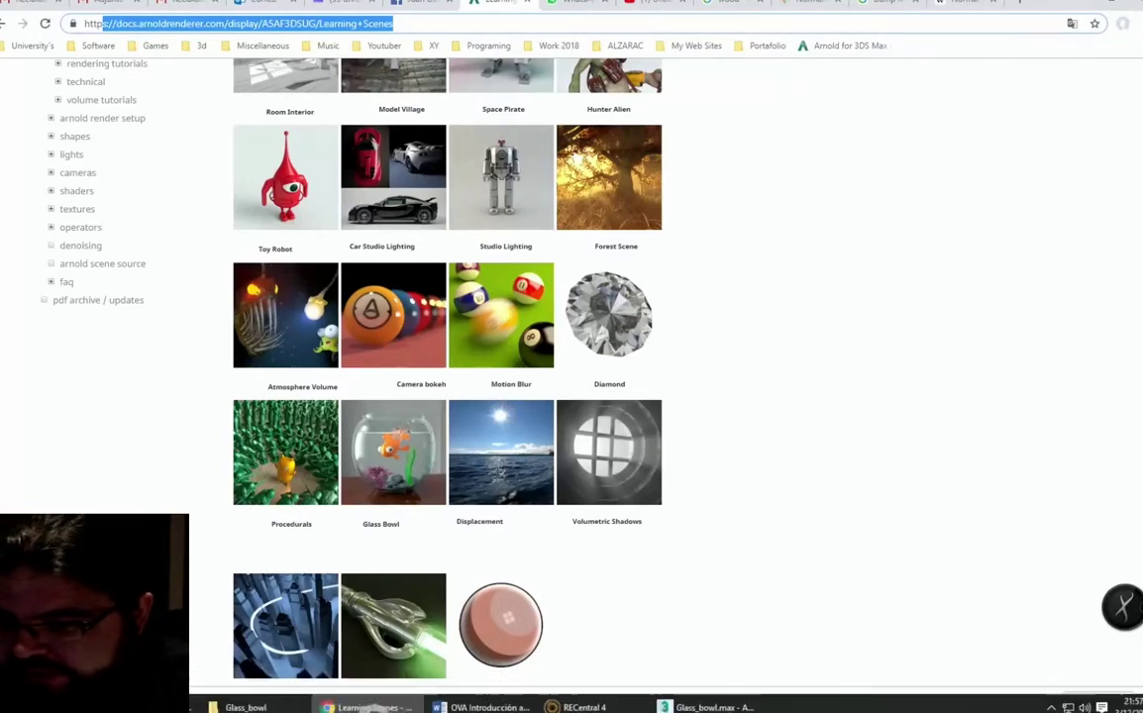
pyautogui.moveTo(705, 707)
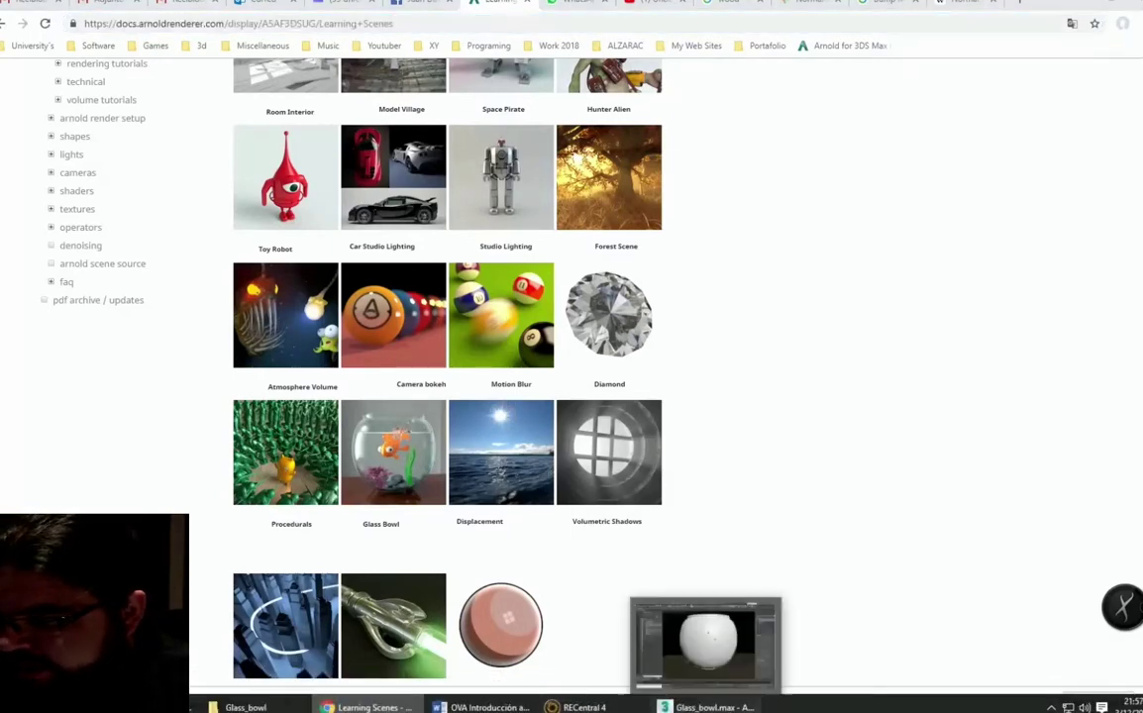
pyautogui.click(685, 707)
# Step: Zoom out and centre the Slate Material Editor to show Table and Vidrio side by side
pyautogui.scroll(-1, 454, 379)
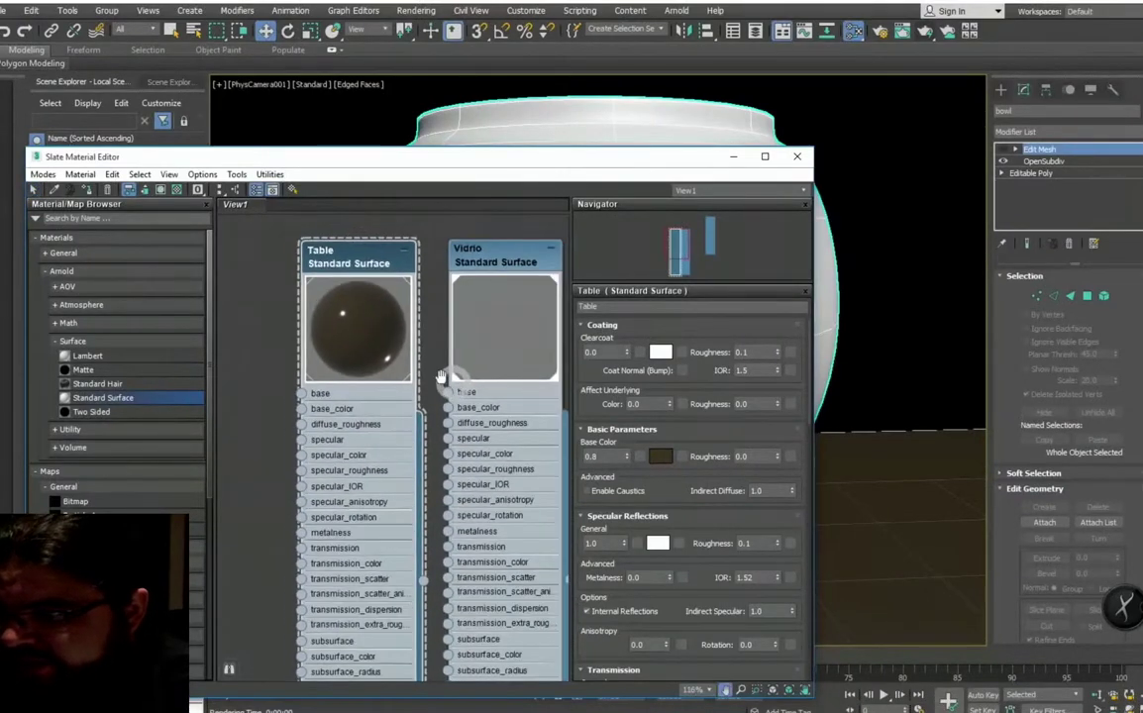
pyautogui.scroll(-1, 446, 377)
pyautogui.scroll(-1, 438, 370)
pyautogui.moveTo(636, 165); pyautogui.dragTo(755, 114)
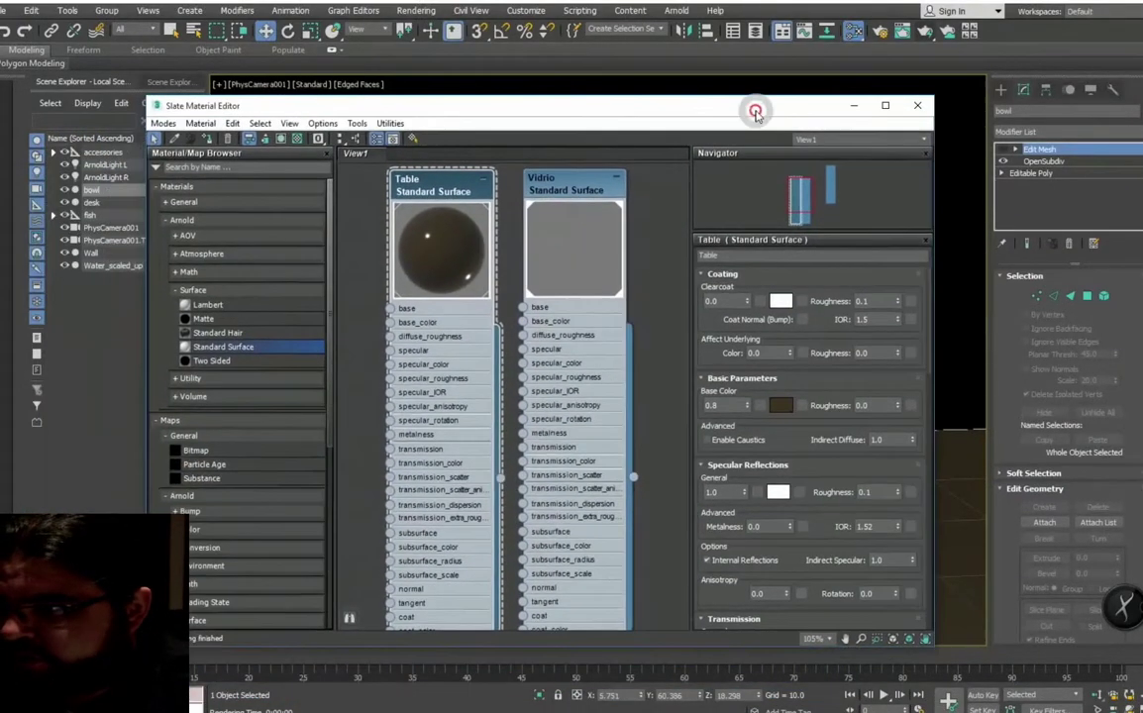
pyautogui.moveTo(630, 357); pyautogui.dragTo(606, 342, button='middle')
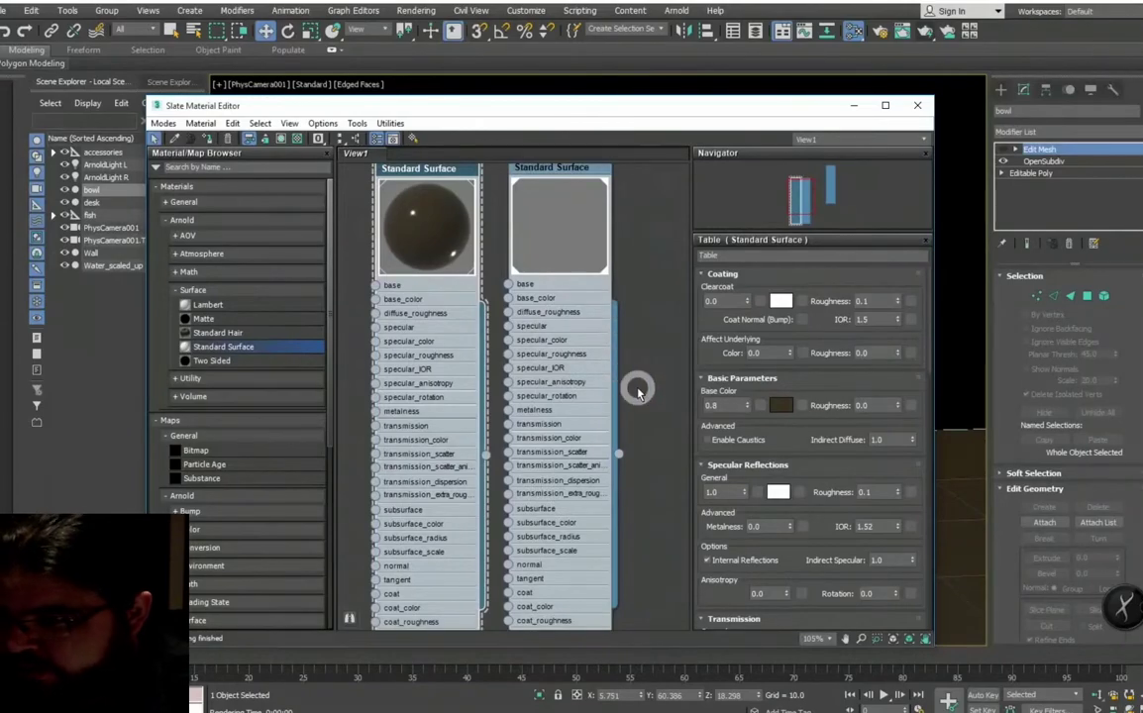